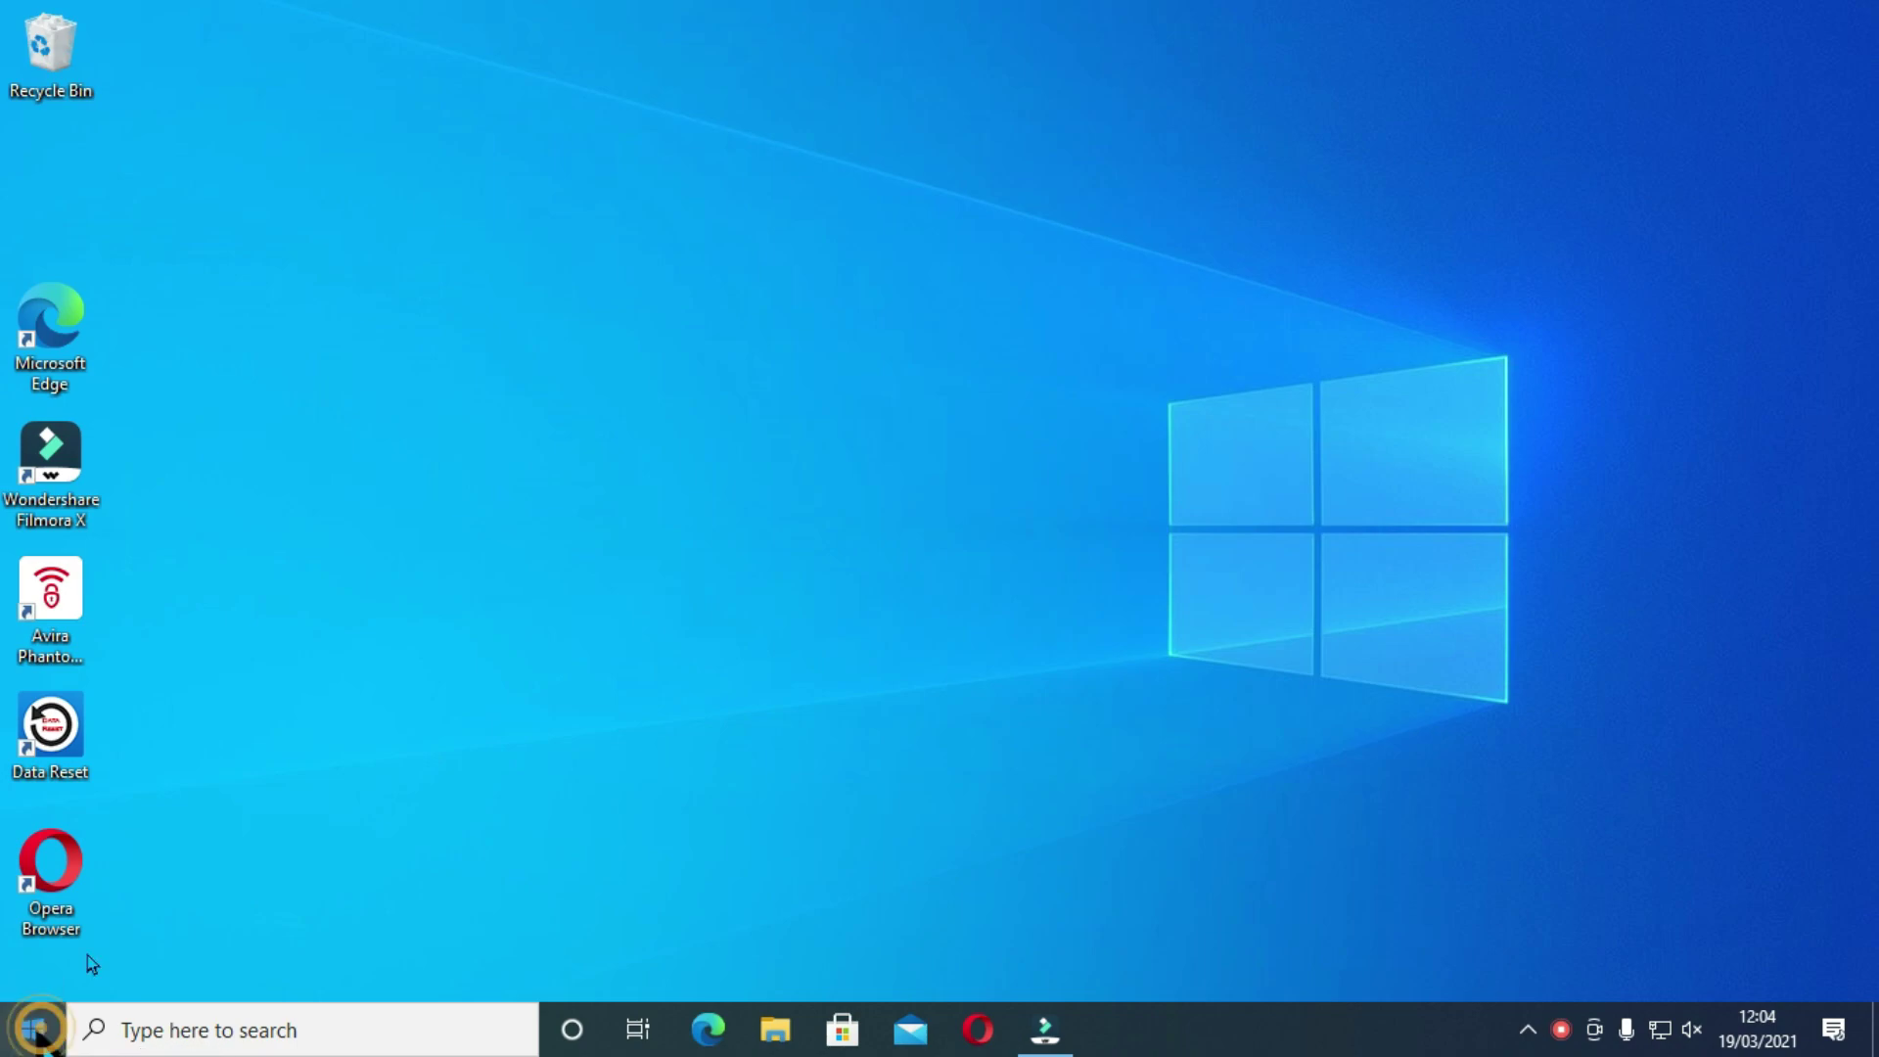
View the Update & Security page in Windows Settings, then close Settings
{"action": "left_click", "coordinate": [35, 1027]}
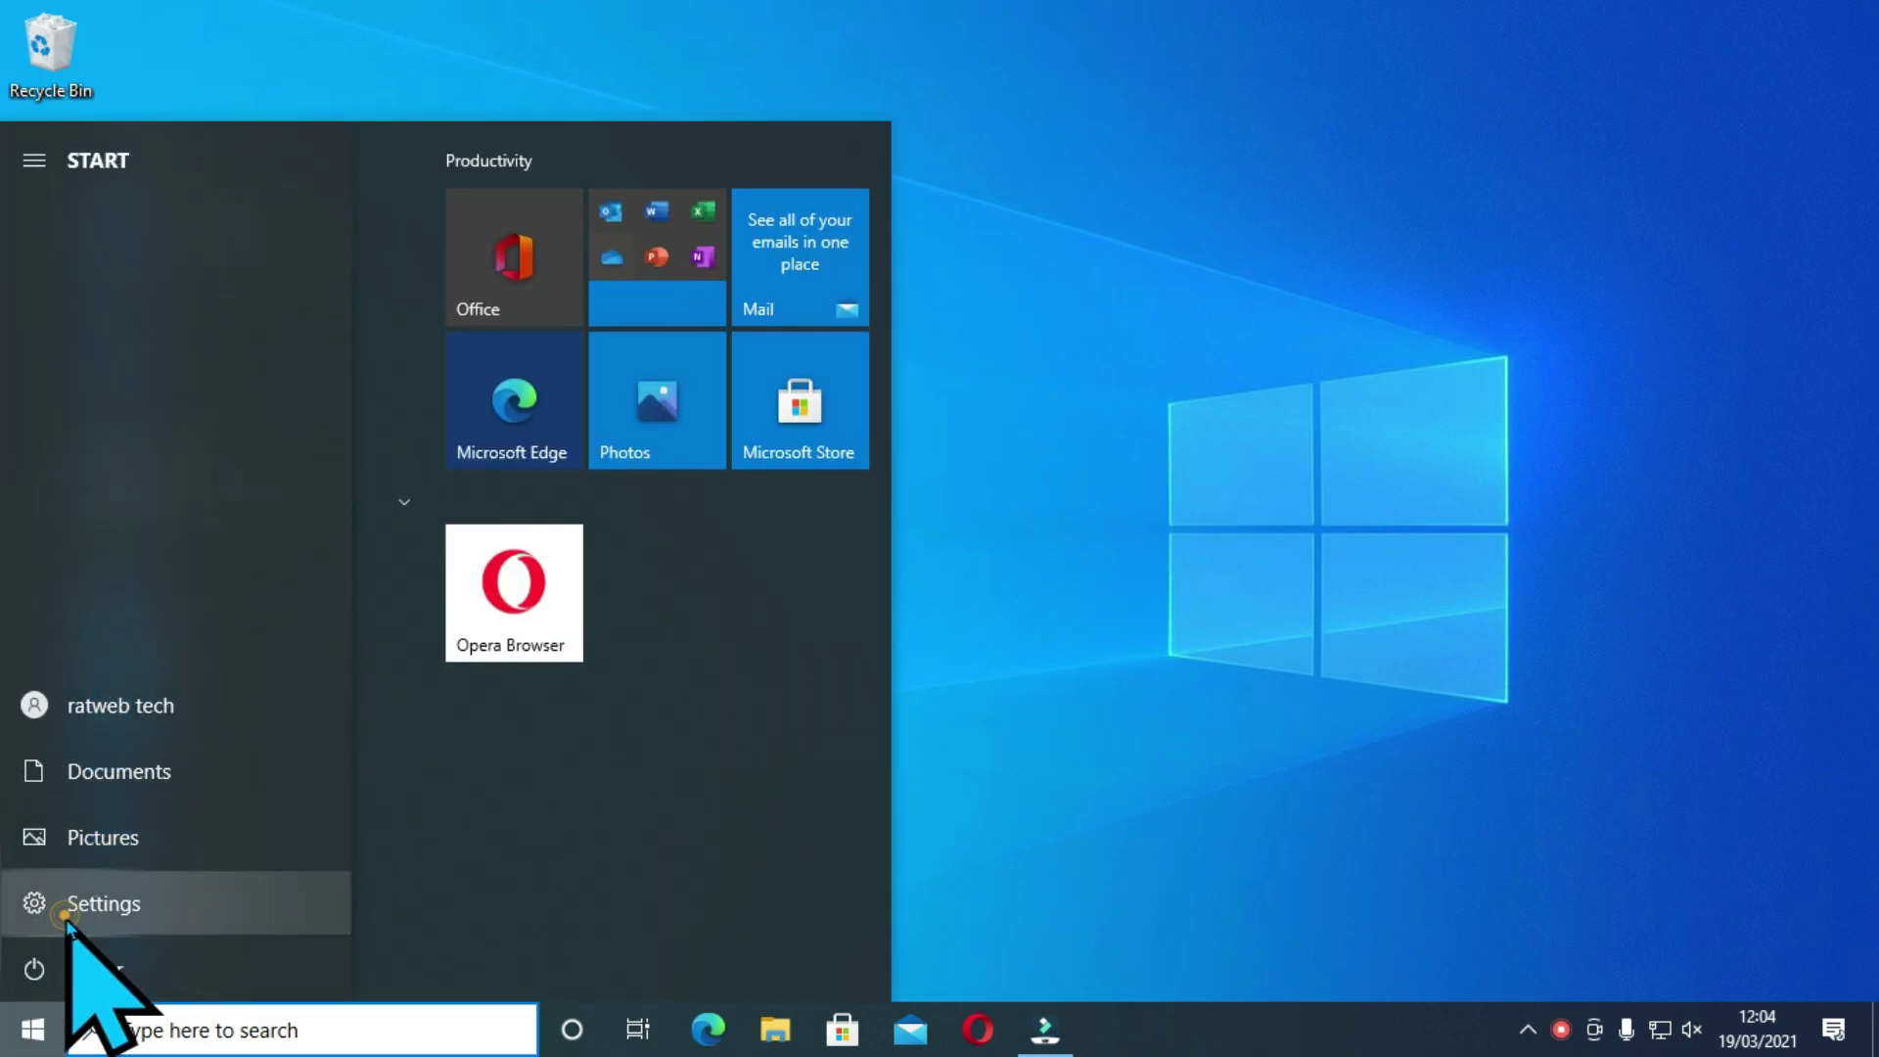
{"action": "left_click", "coordinate": [75, 922]}
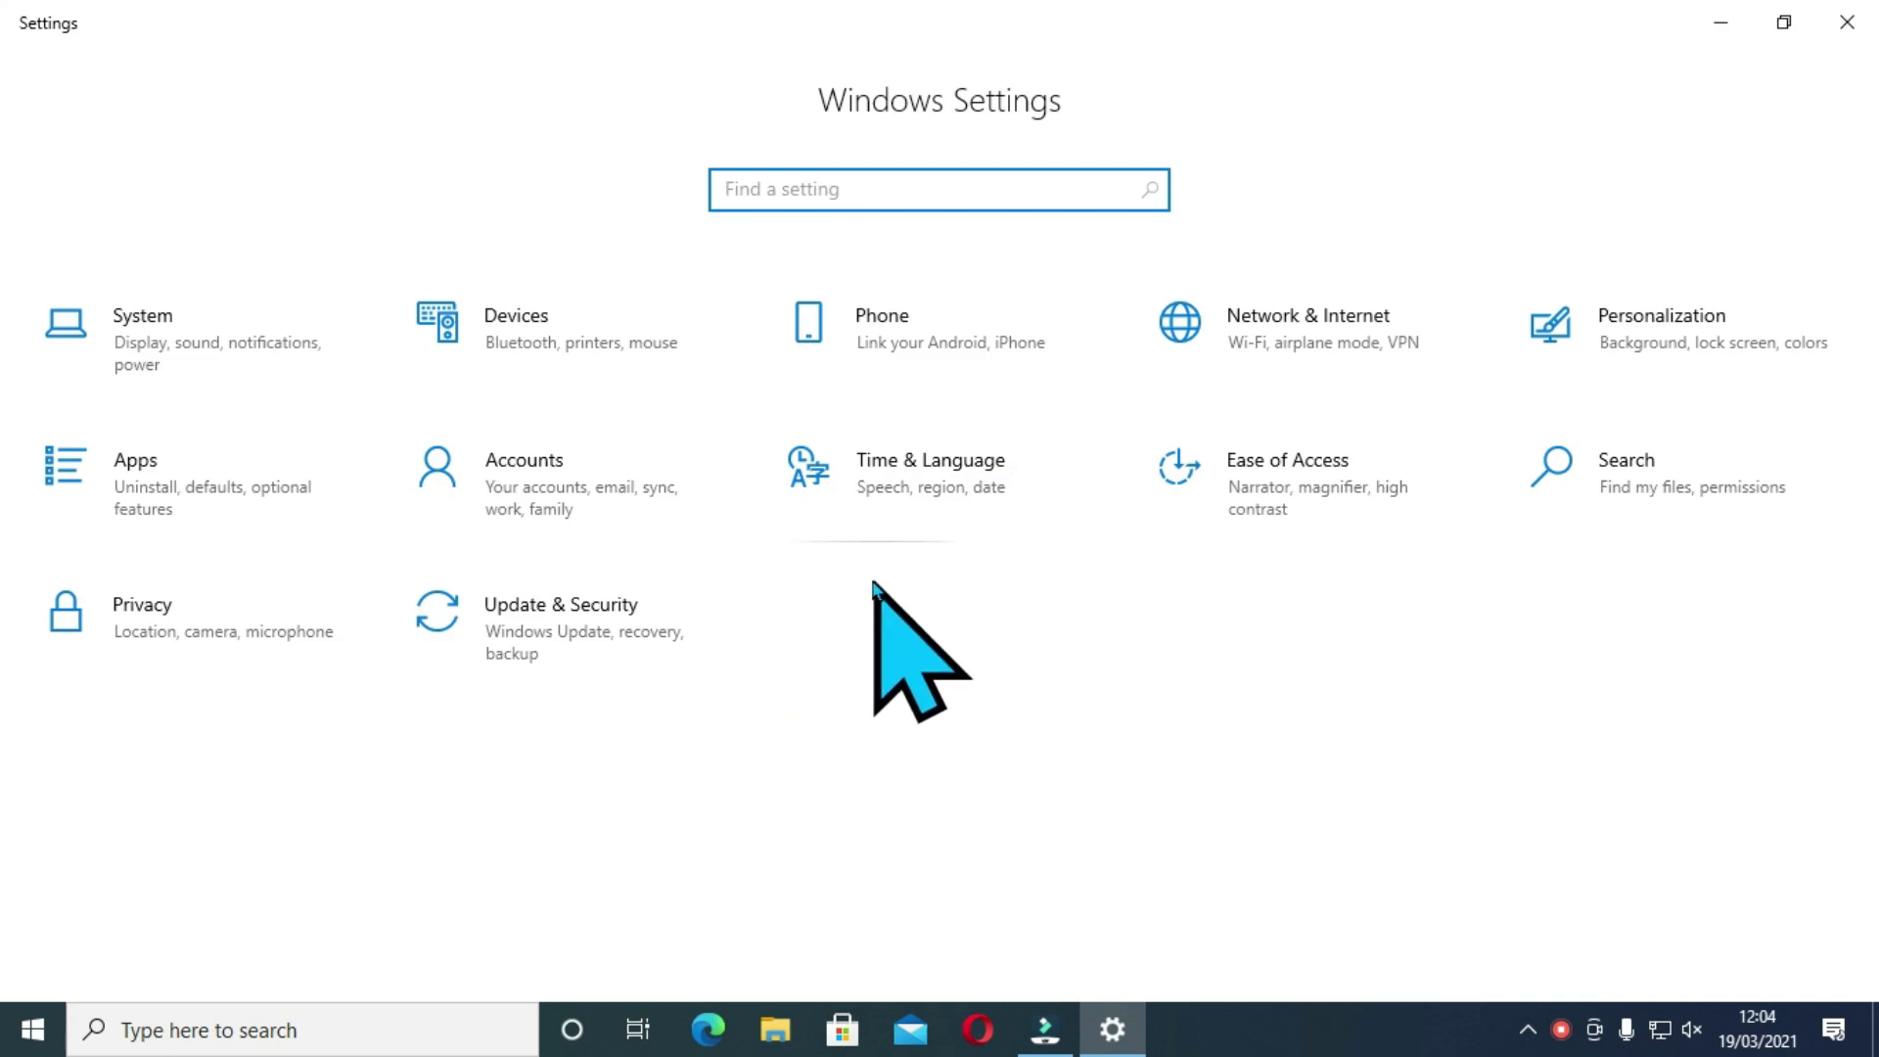
{"action": "left_click", "coordinate": [605, 626]}
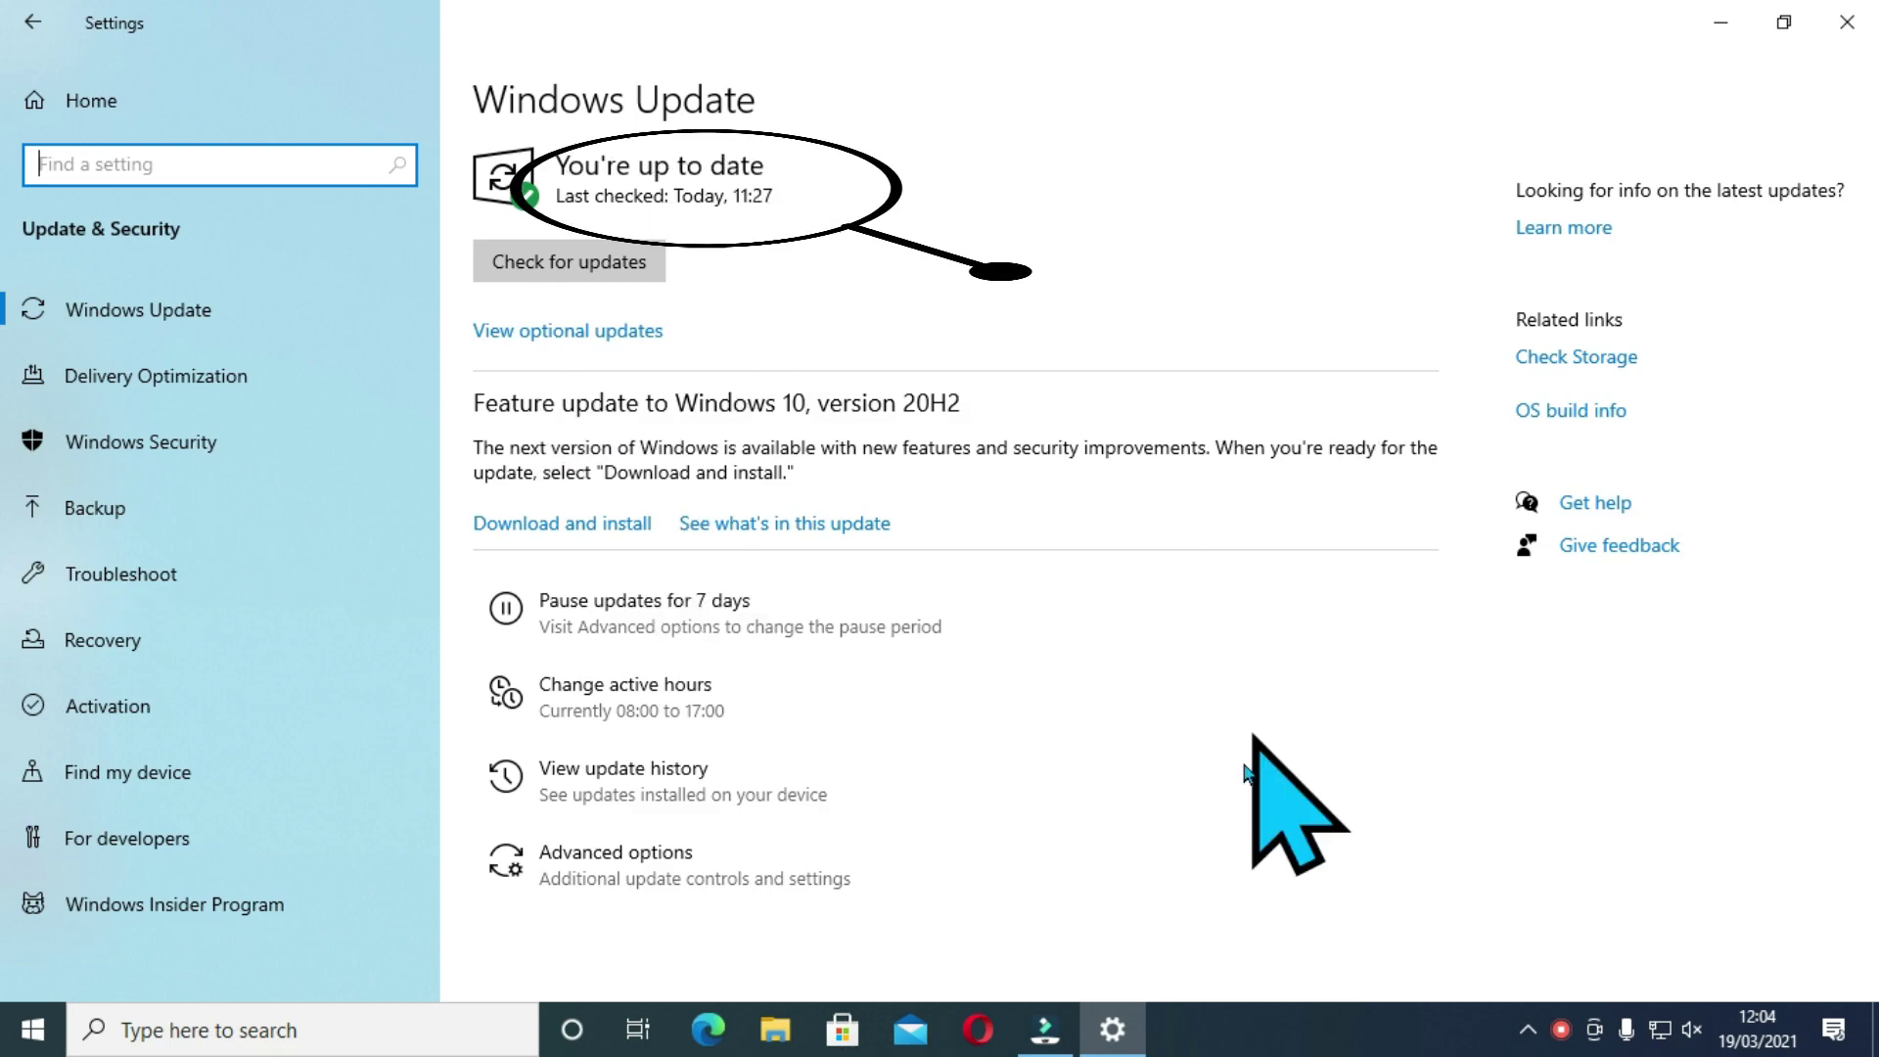
{"action": "left_click", "coordinate": [1846, 22]}
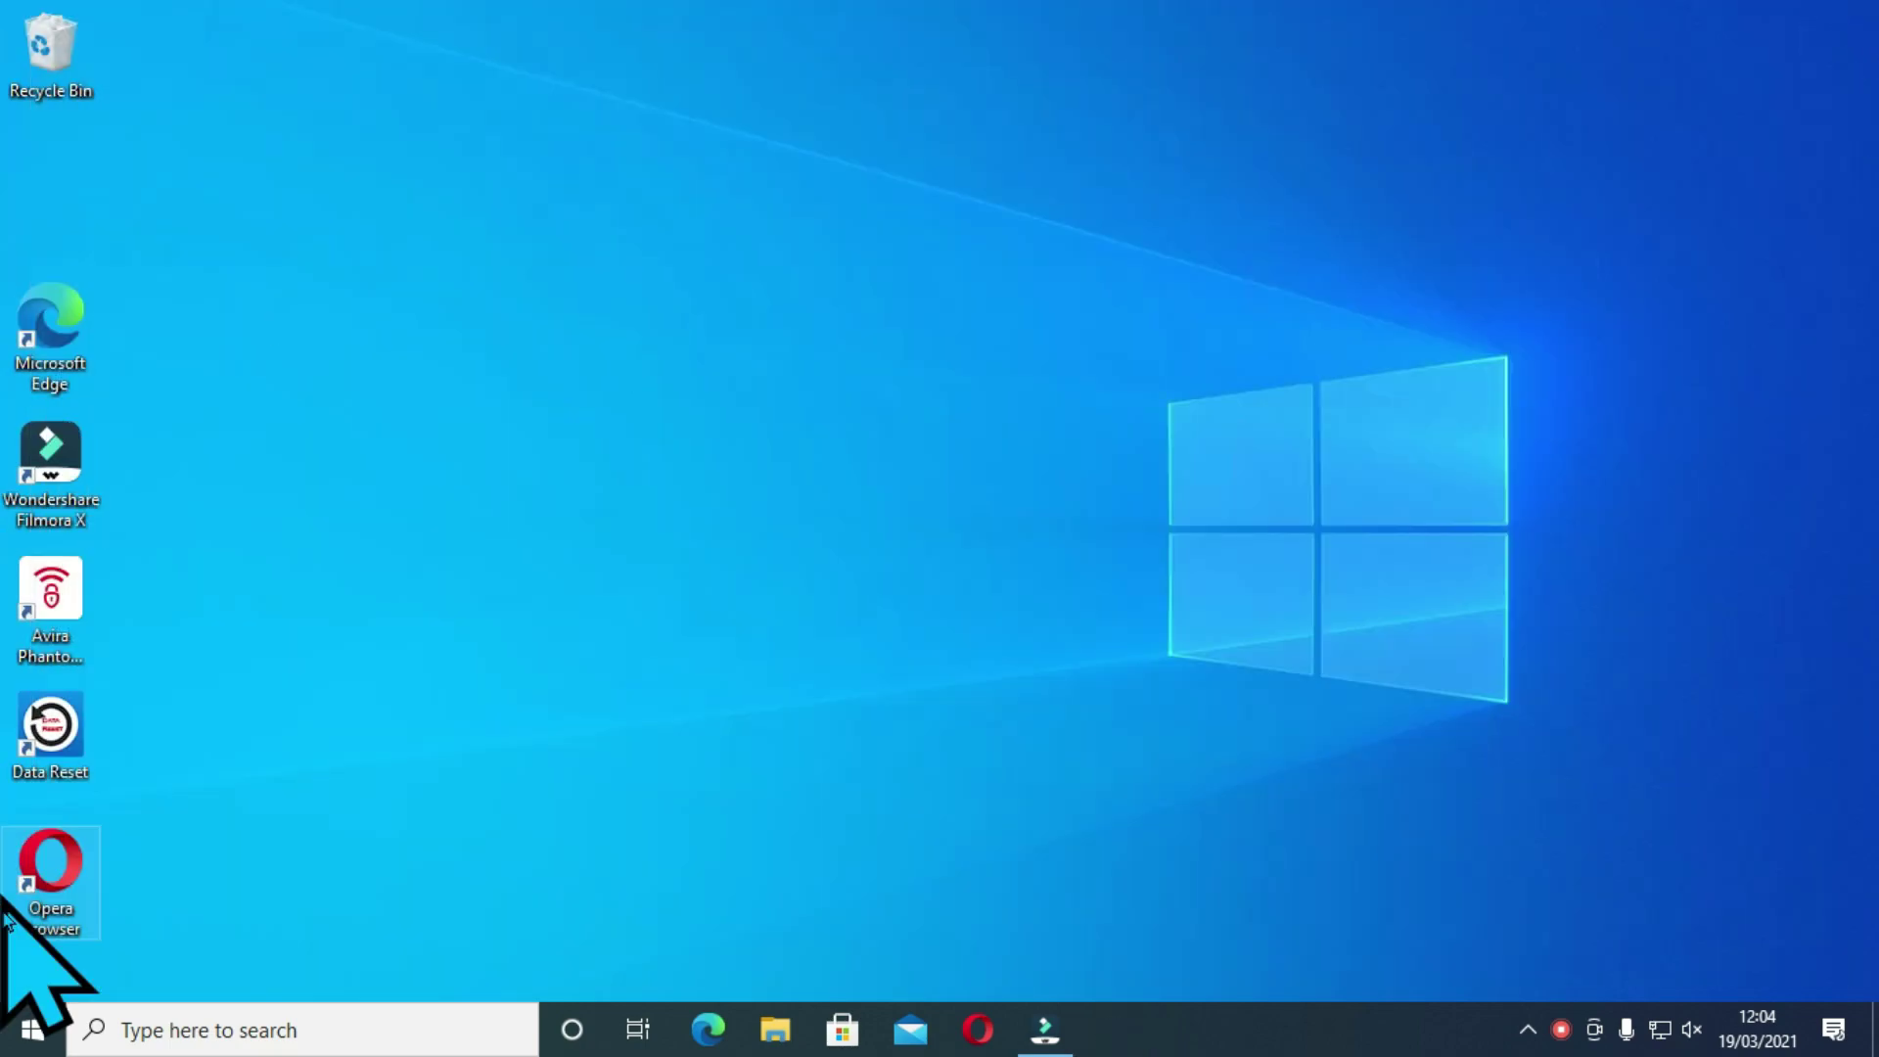
Search 'group' to launch Edit group policy and maximize the editor
{"action": "left_click", "coordinate": [536, 1023]}
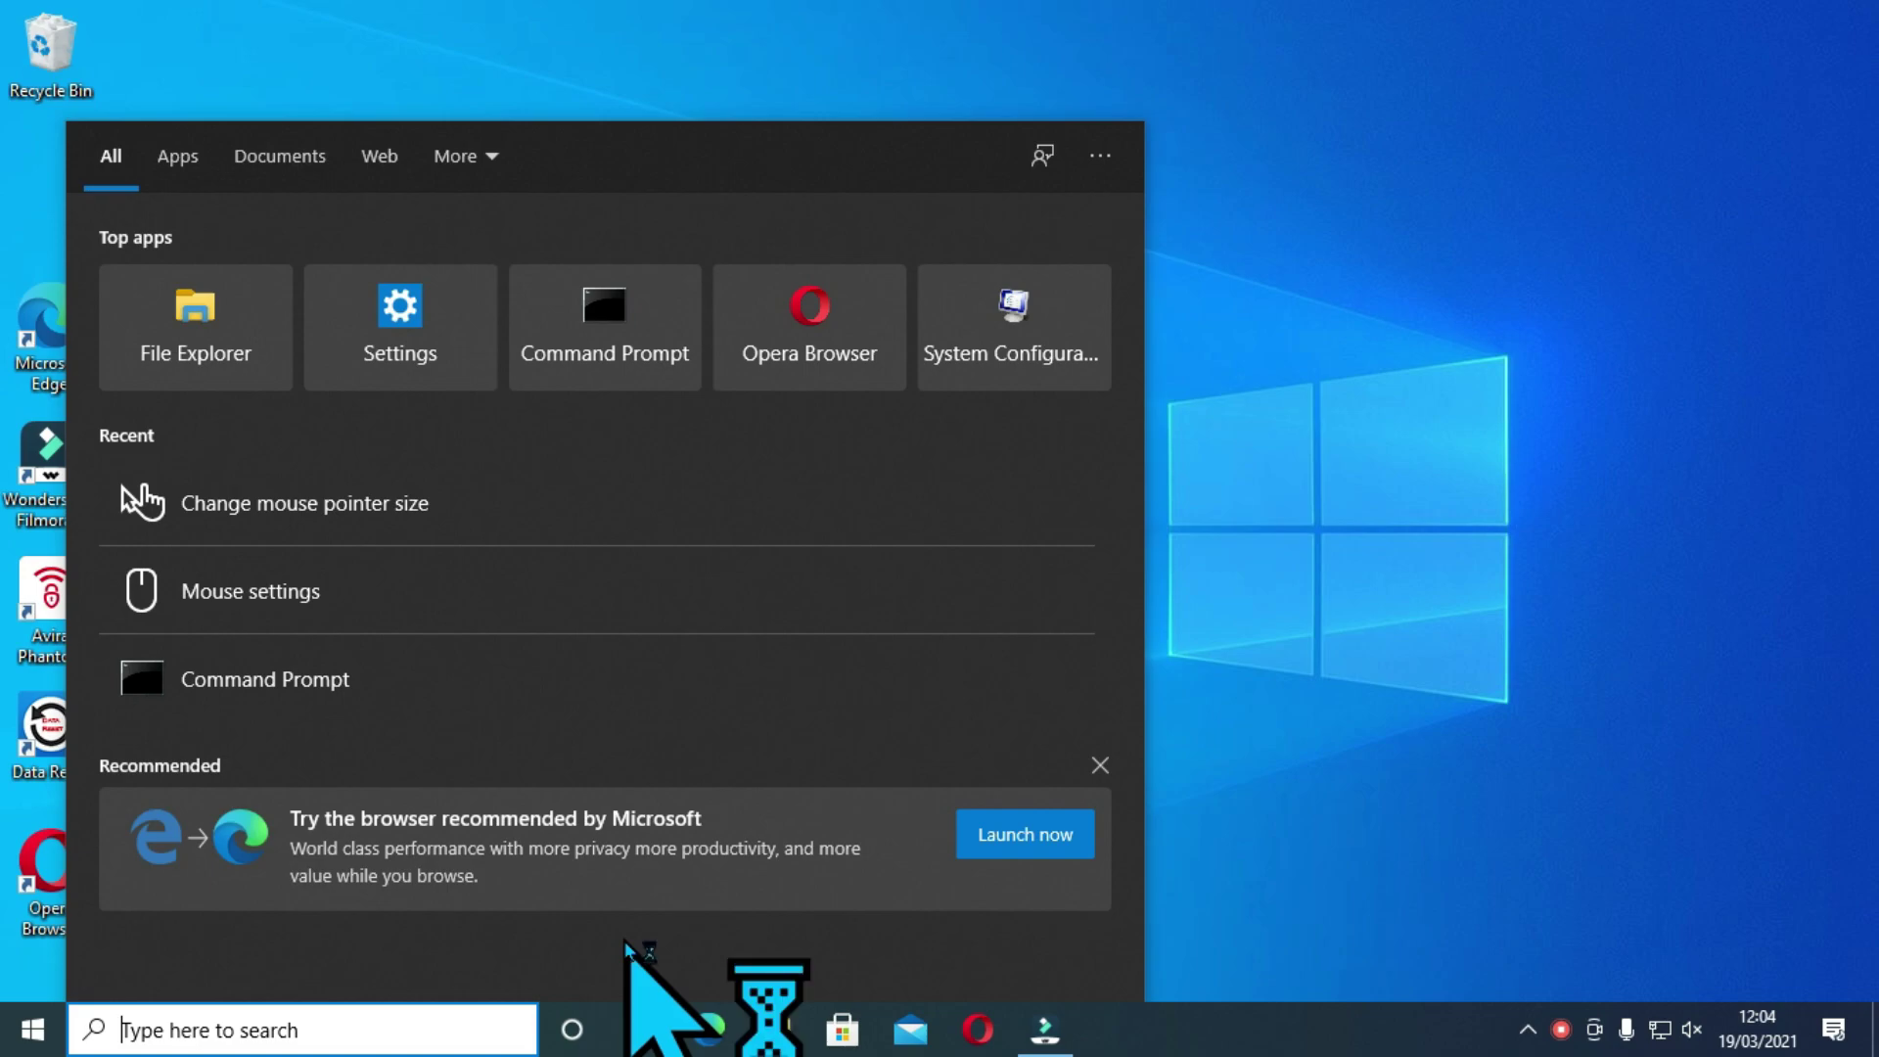
{"action": "type", "text": "group"}
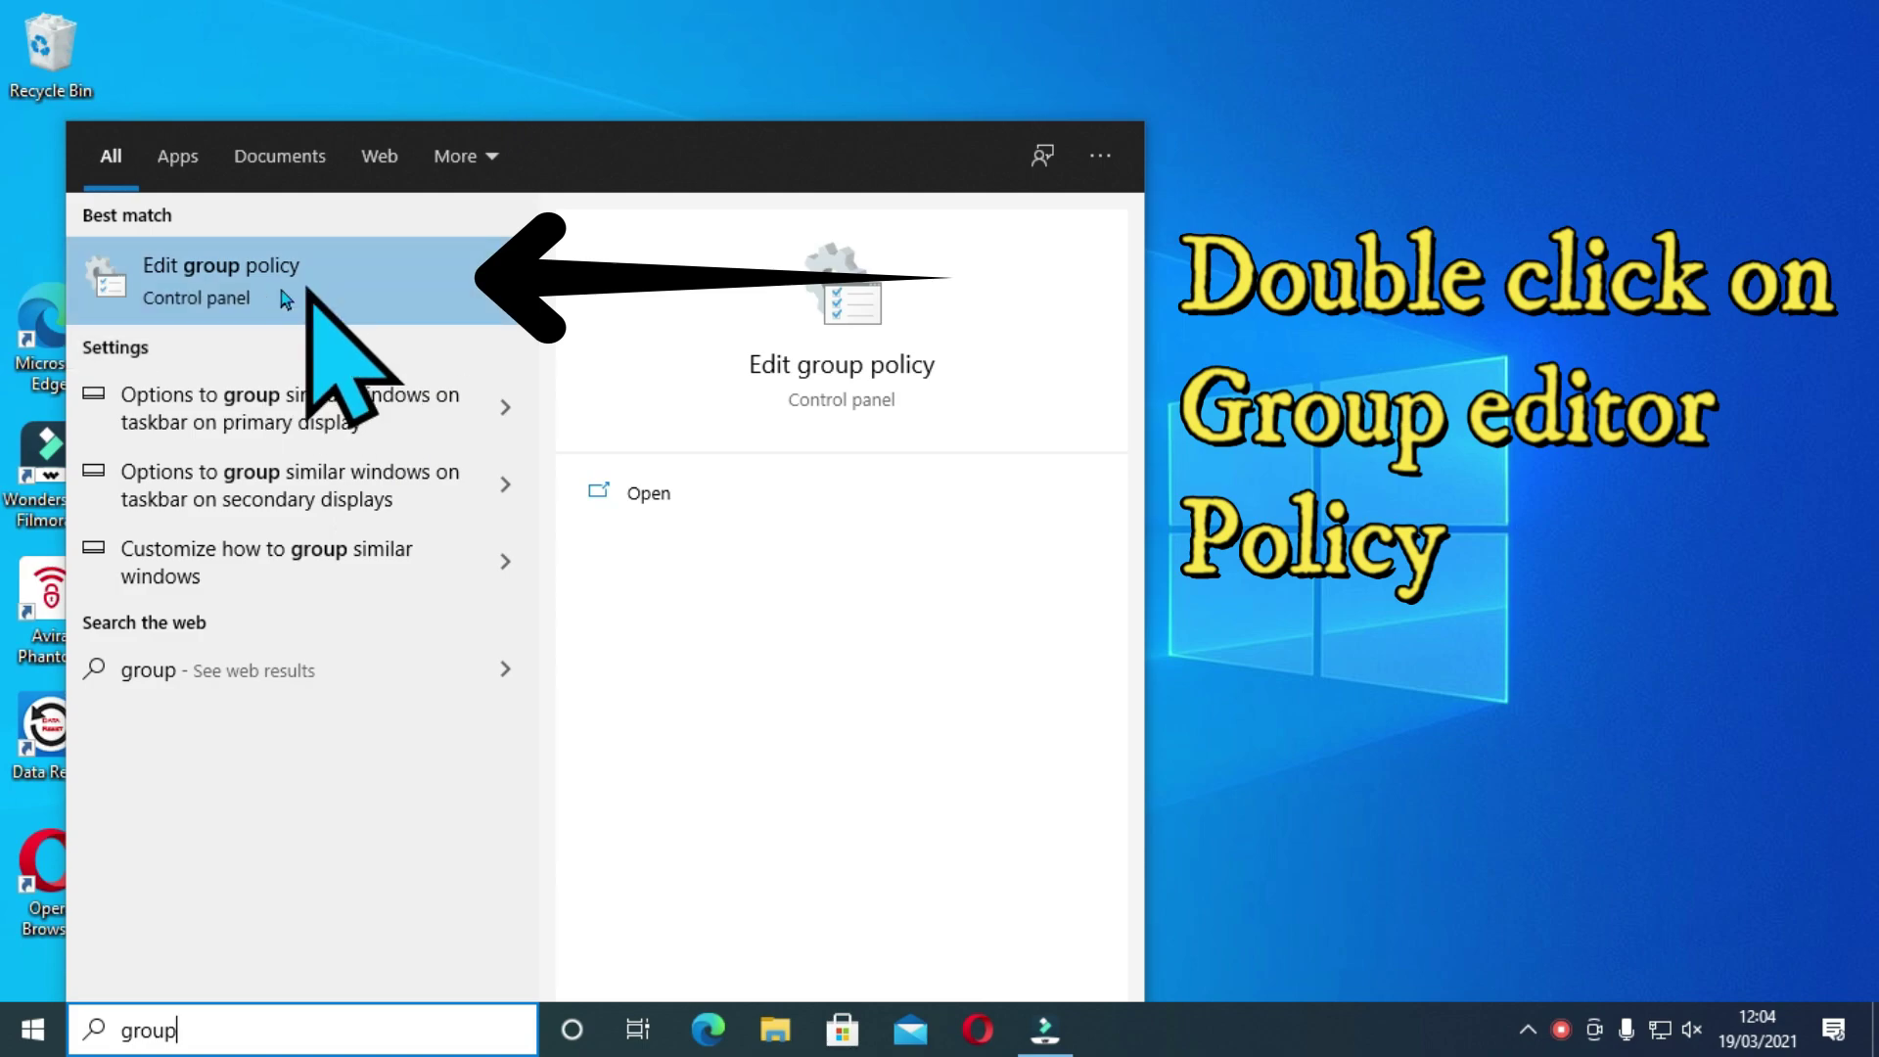
{"action": "left_click", "coordinate": [224, 277]}
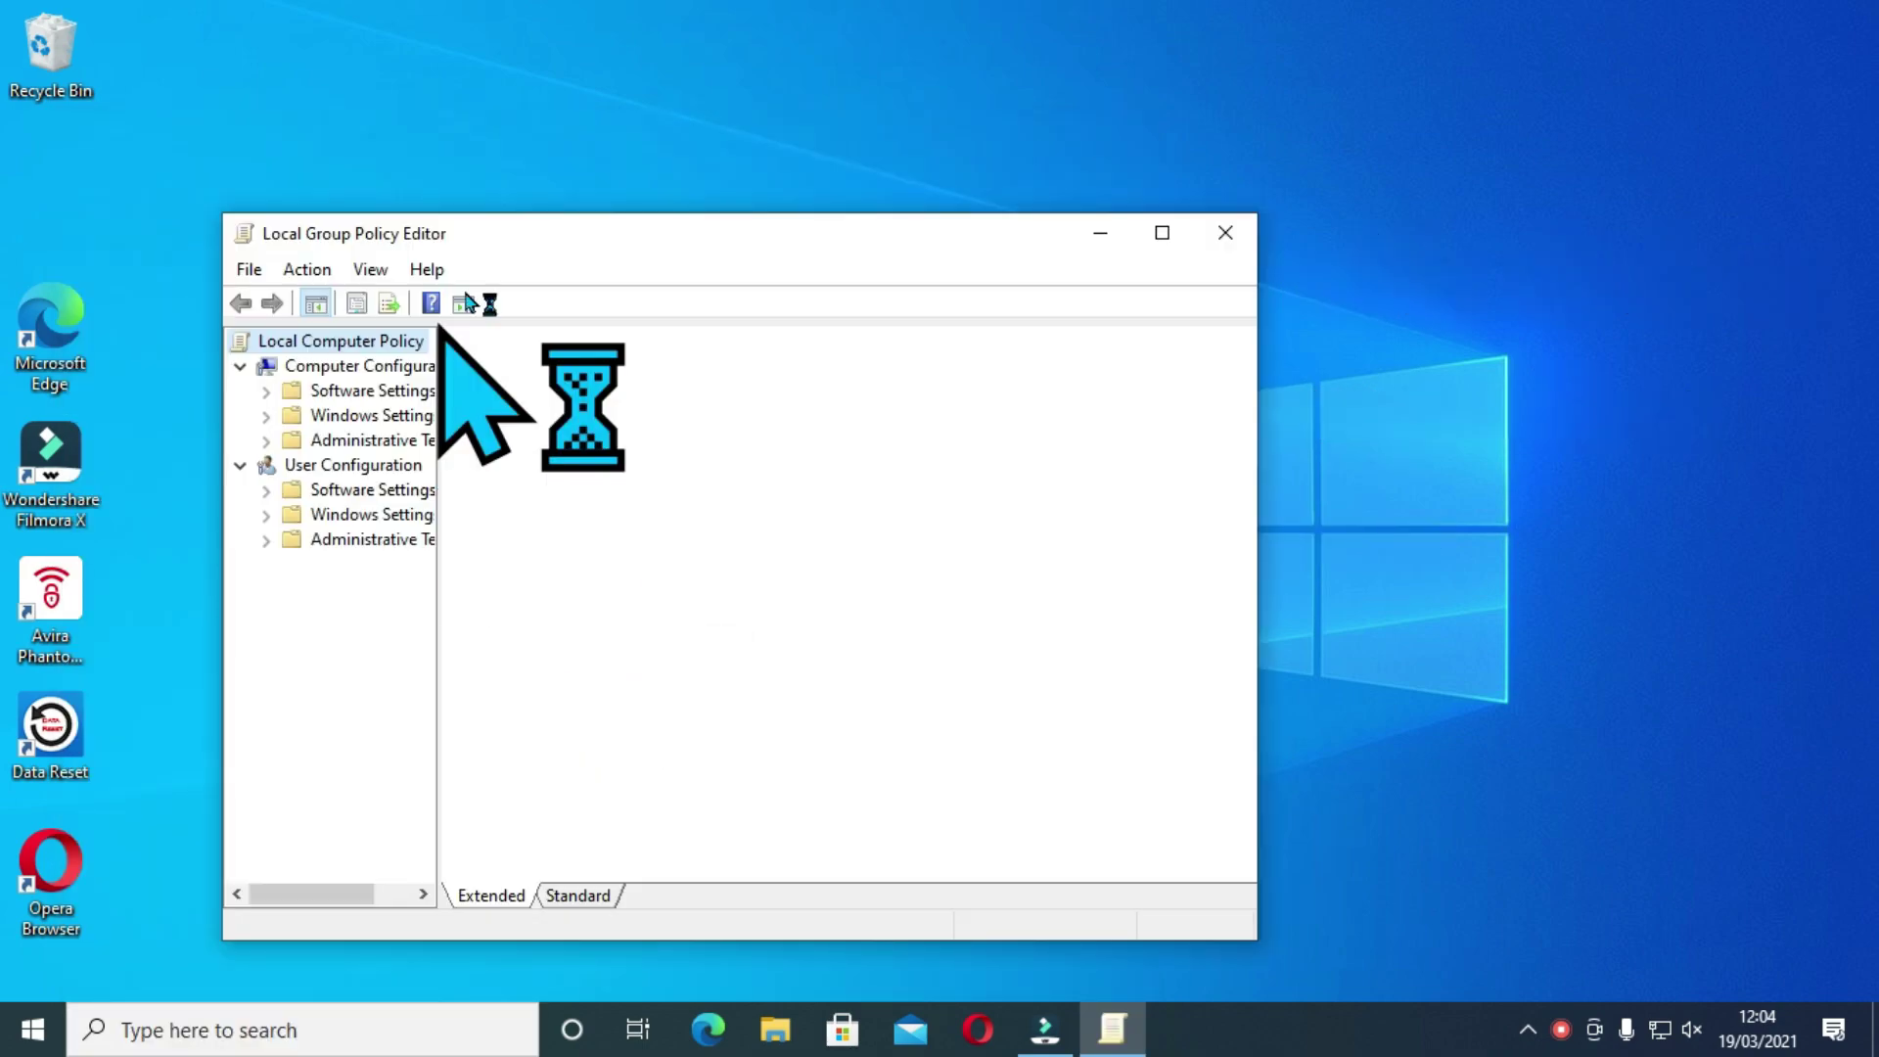
{"action": "left_click", "coordinate": [1143, 238]}
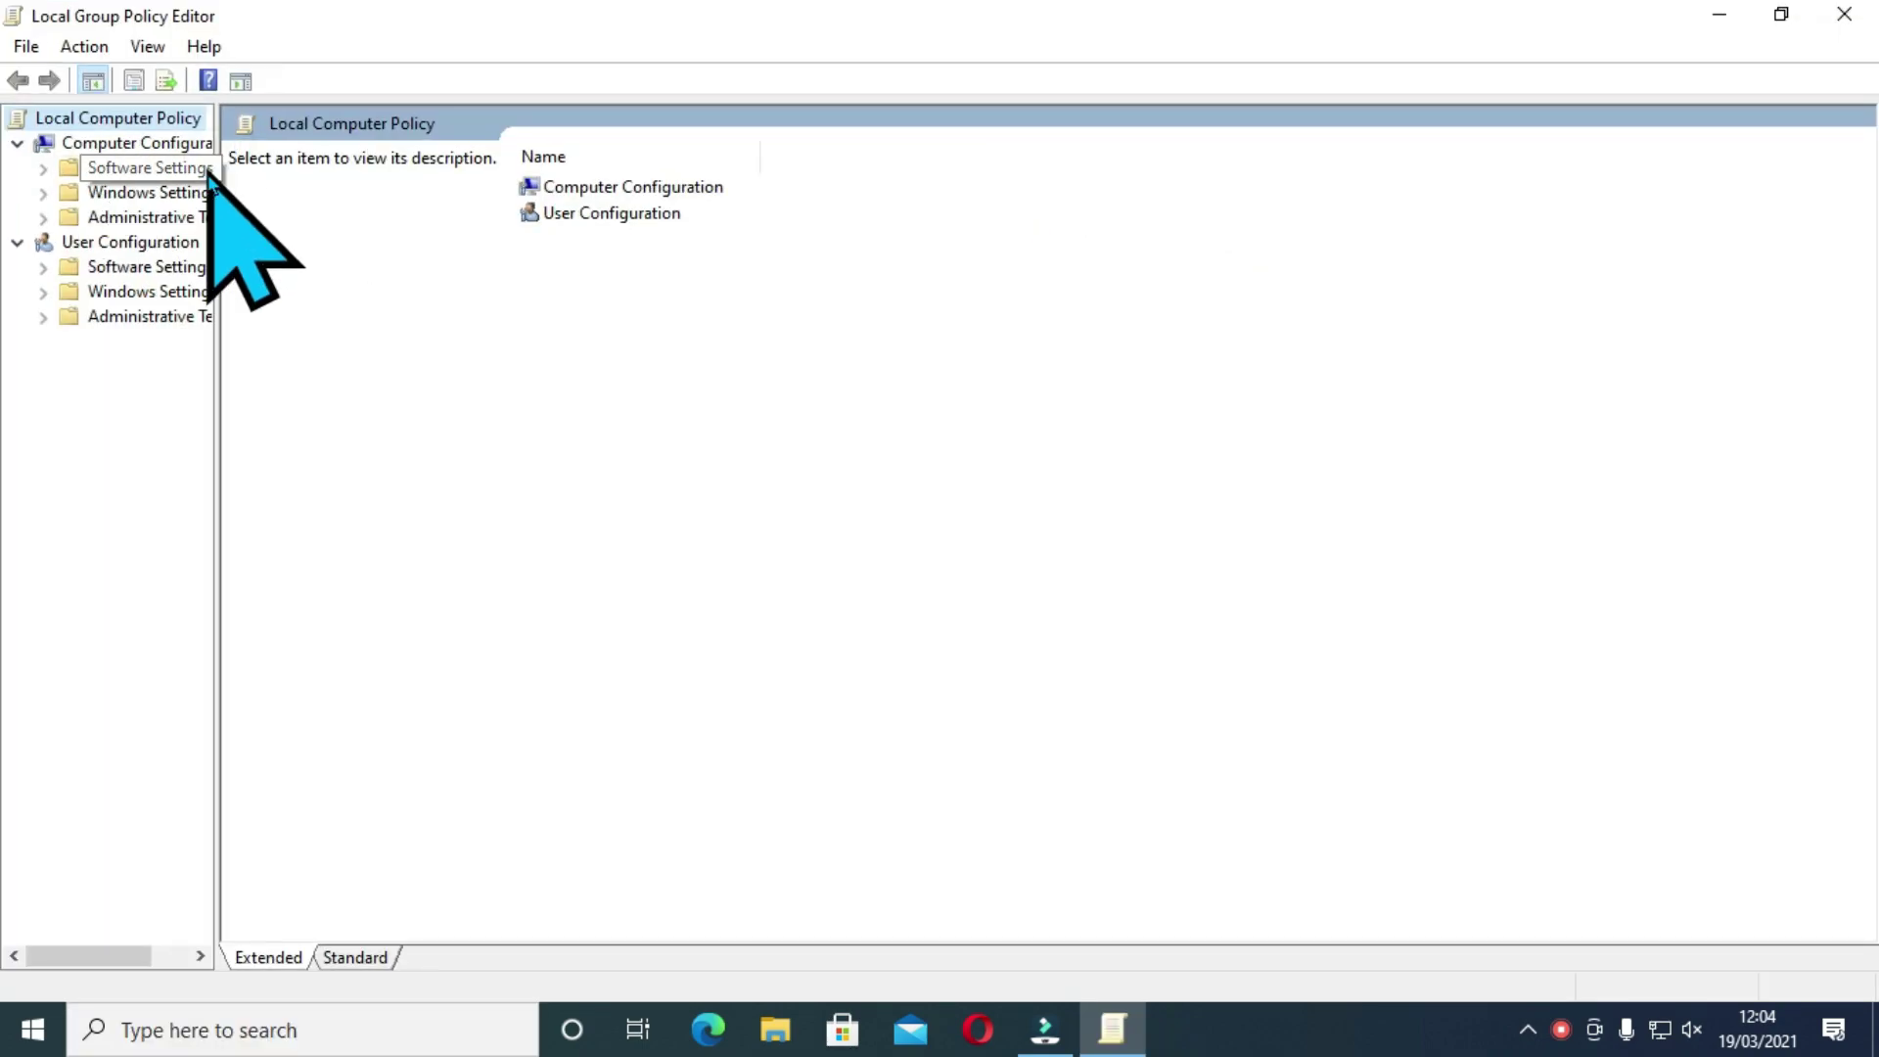
Widen the policy tree and expand Administrative Templates > Windows Components to show Windows Update
{"action": "left_click_drag", "start_coordinate": [217, 235], "coordinate": [514, 244]}
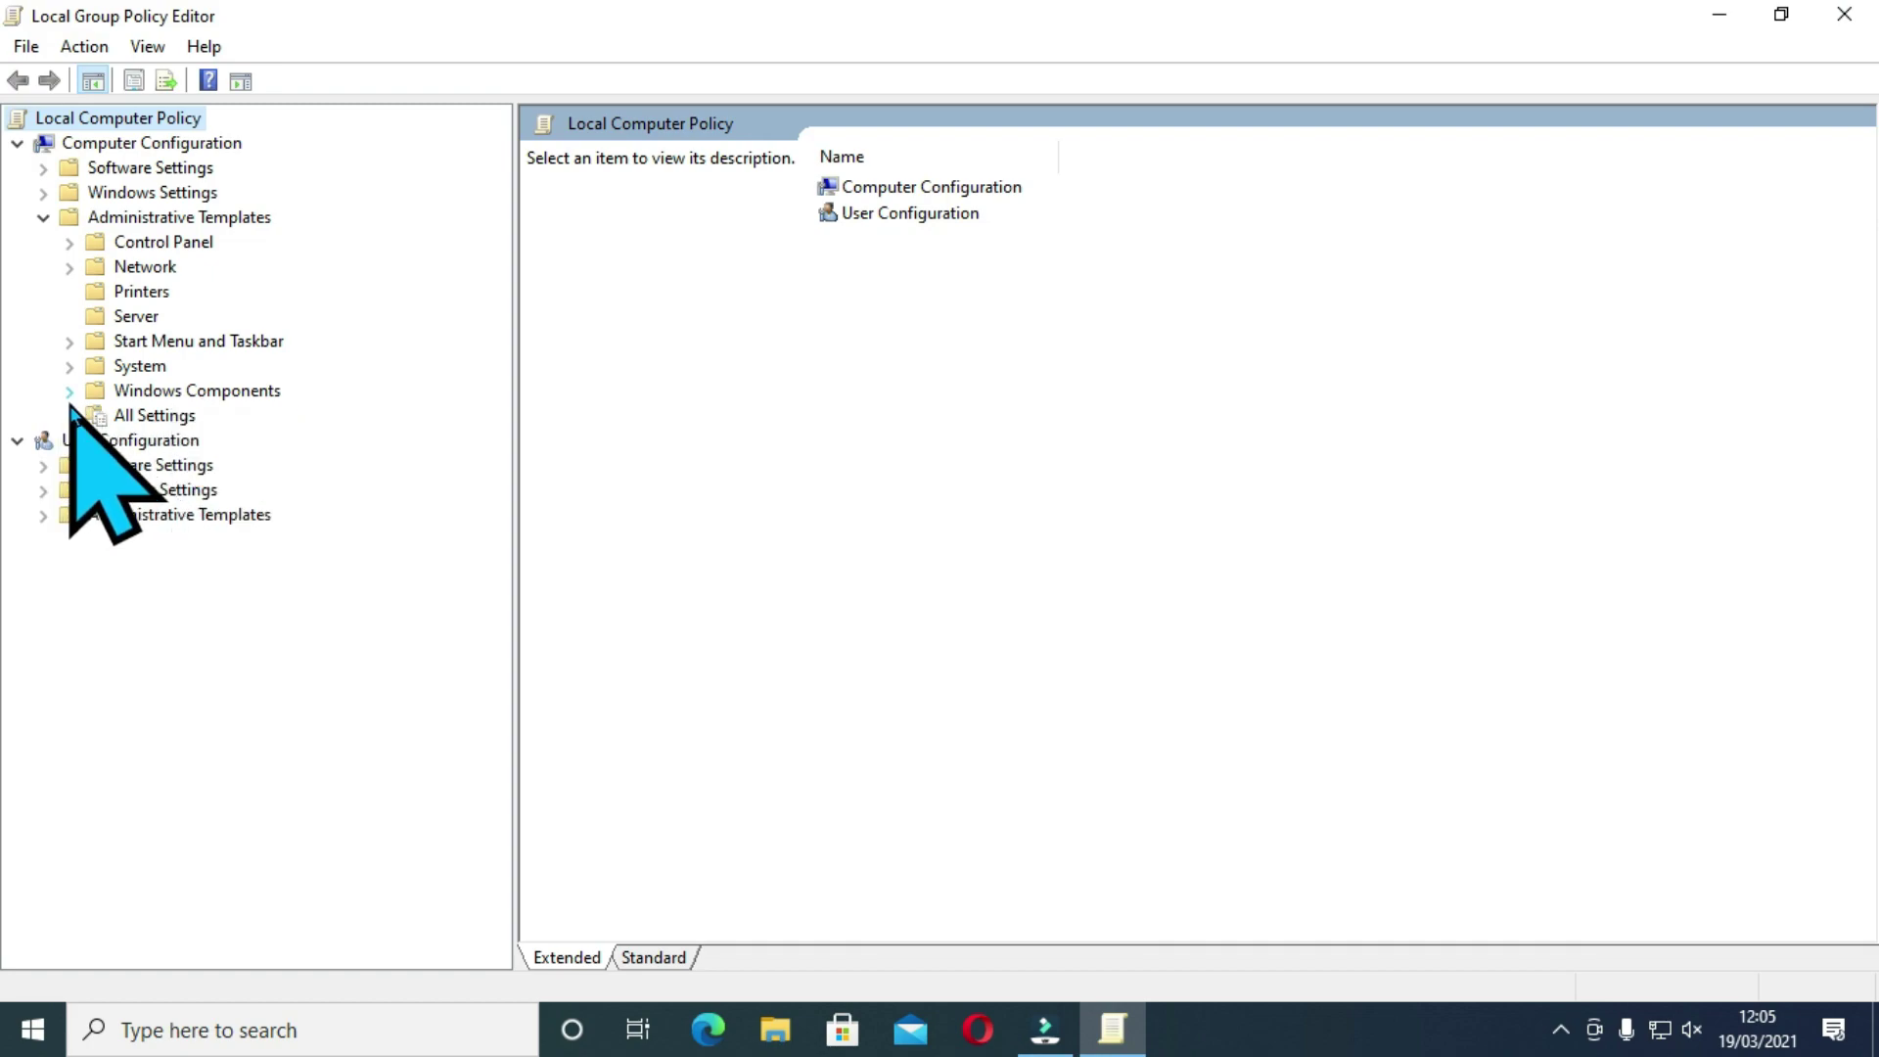
{"action": "left_click", "coordinate": [70, 392]}
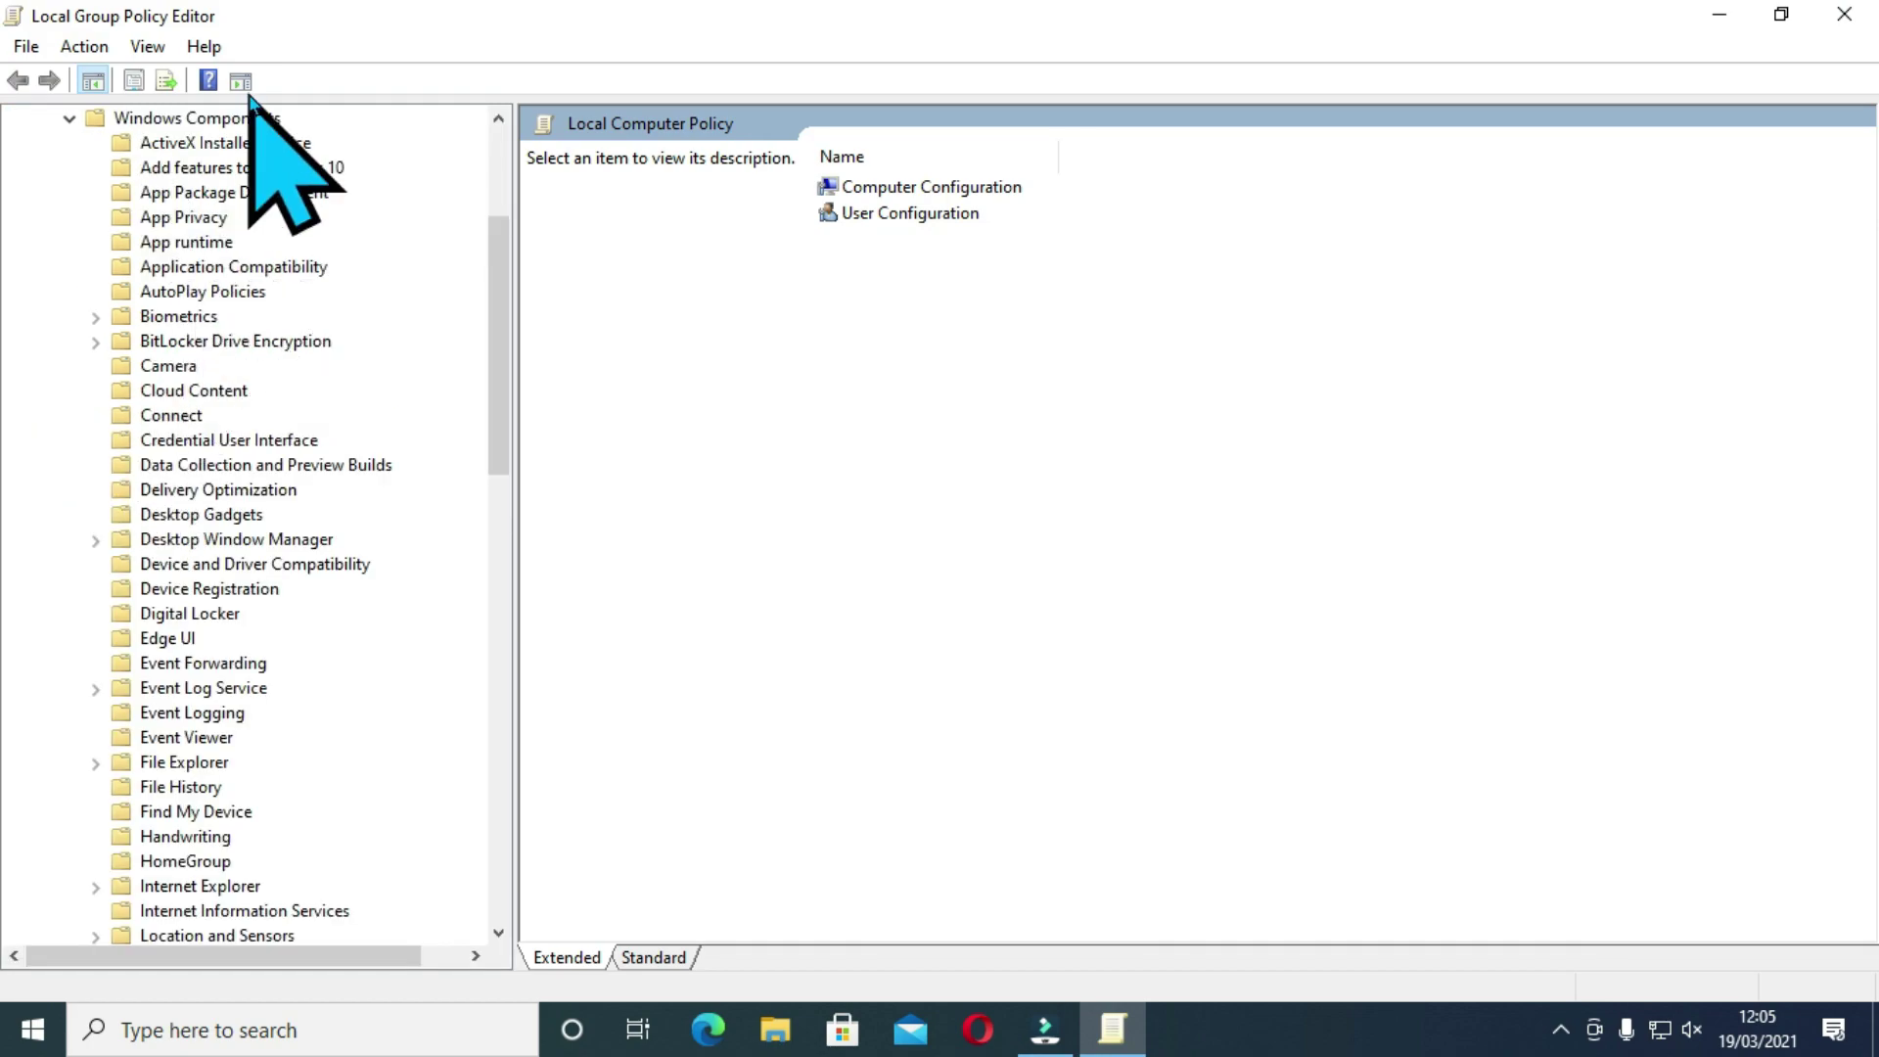
{"action": "scroll", "coordinate": [304, 636], "scroll_direction": "down", "scroll_amount": 16}
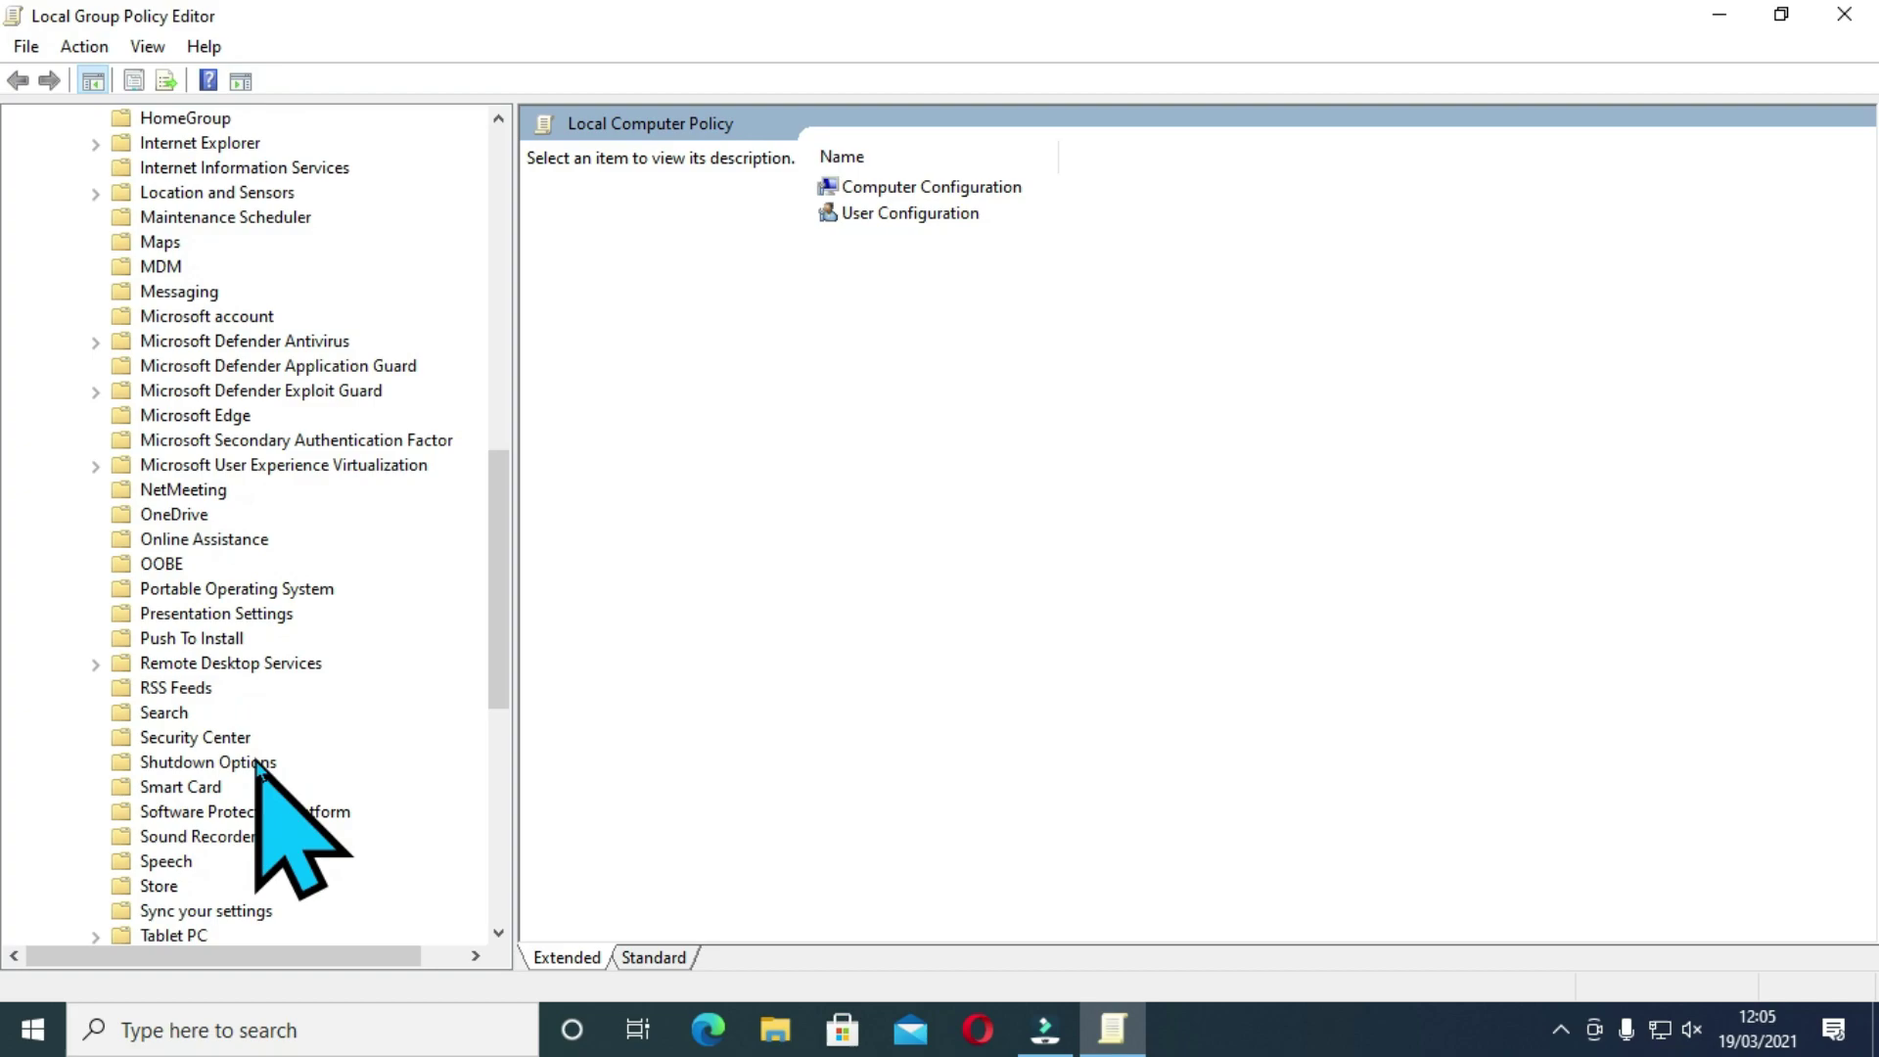
{"action": "scroll", "coordinate": [256, 768], "scroll_direction": "down", "scroll_amount": 3}
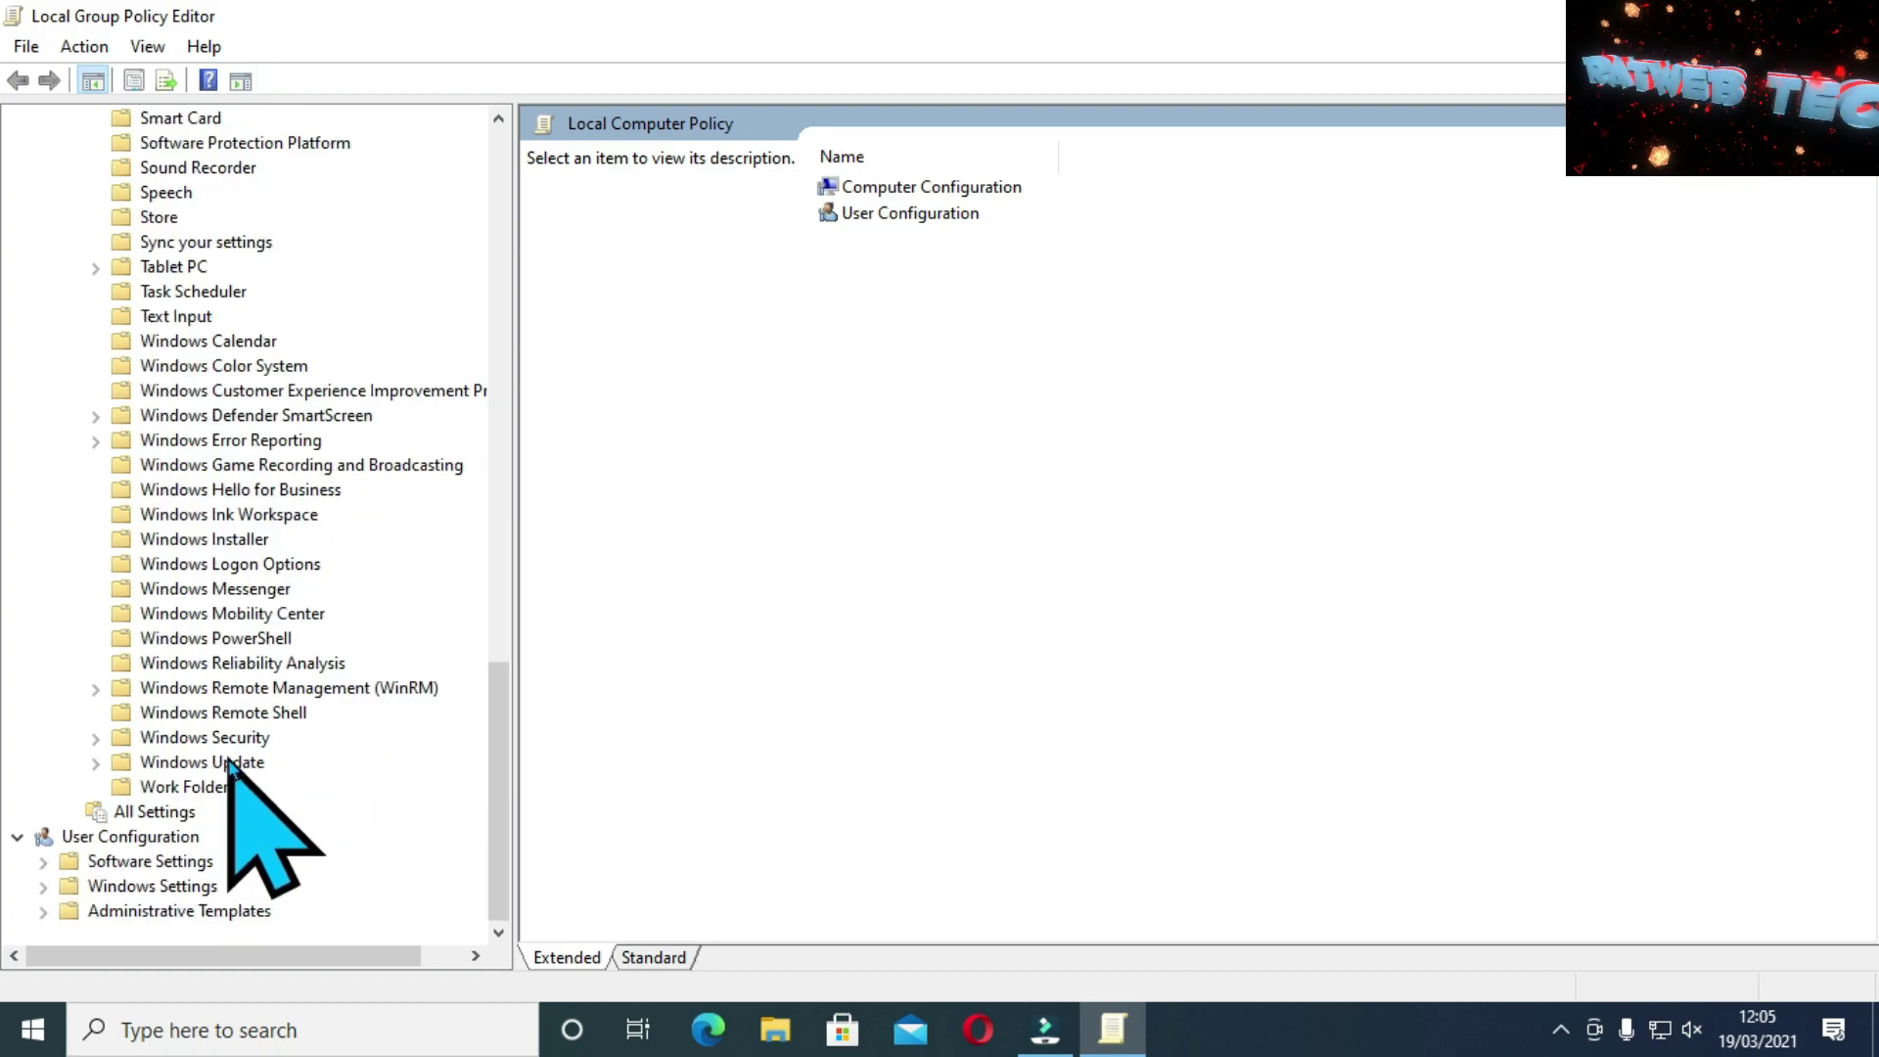
Set Windows Update's Configure Automatic Updates policy to Disabled, apply, and confirm with OK
{"action": "left_click", "coordinate": [227, 761]}
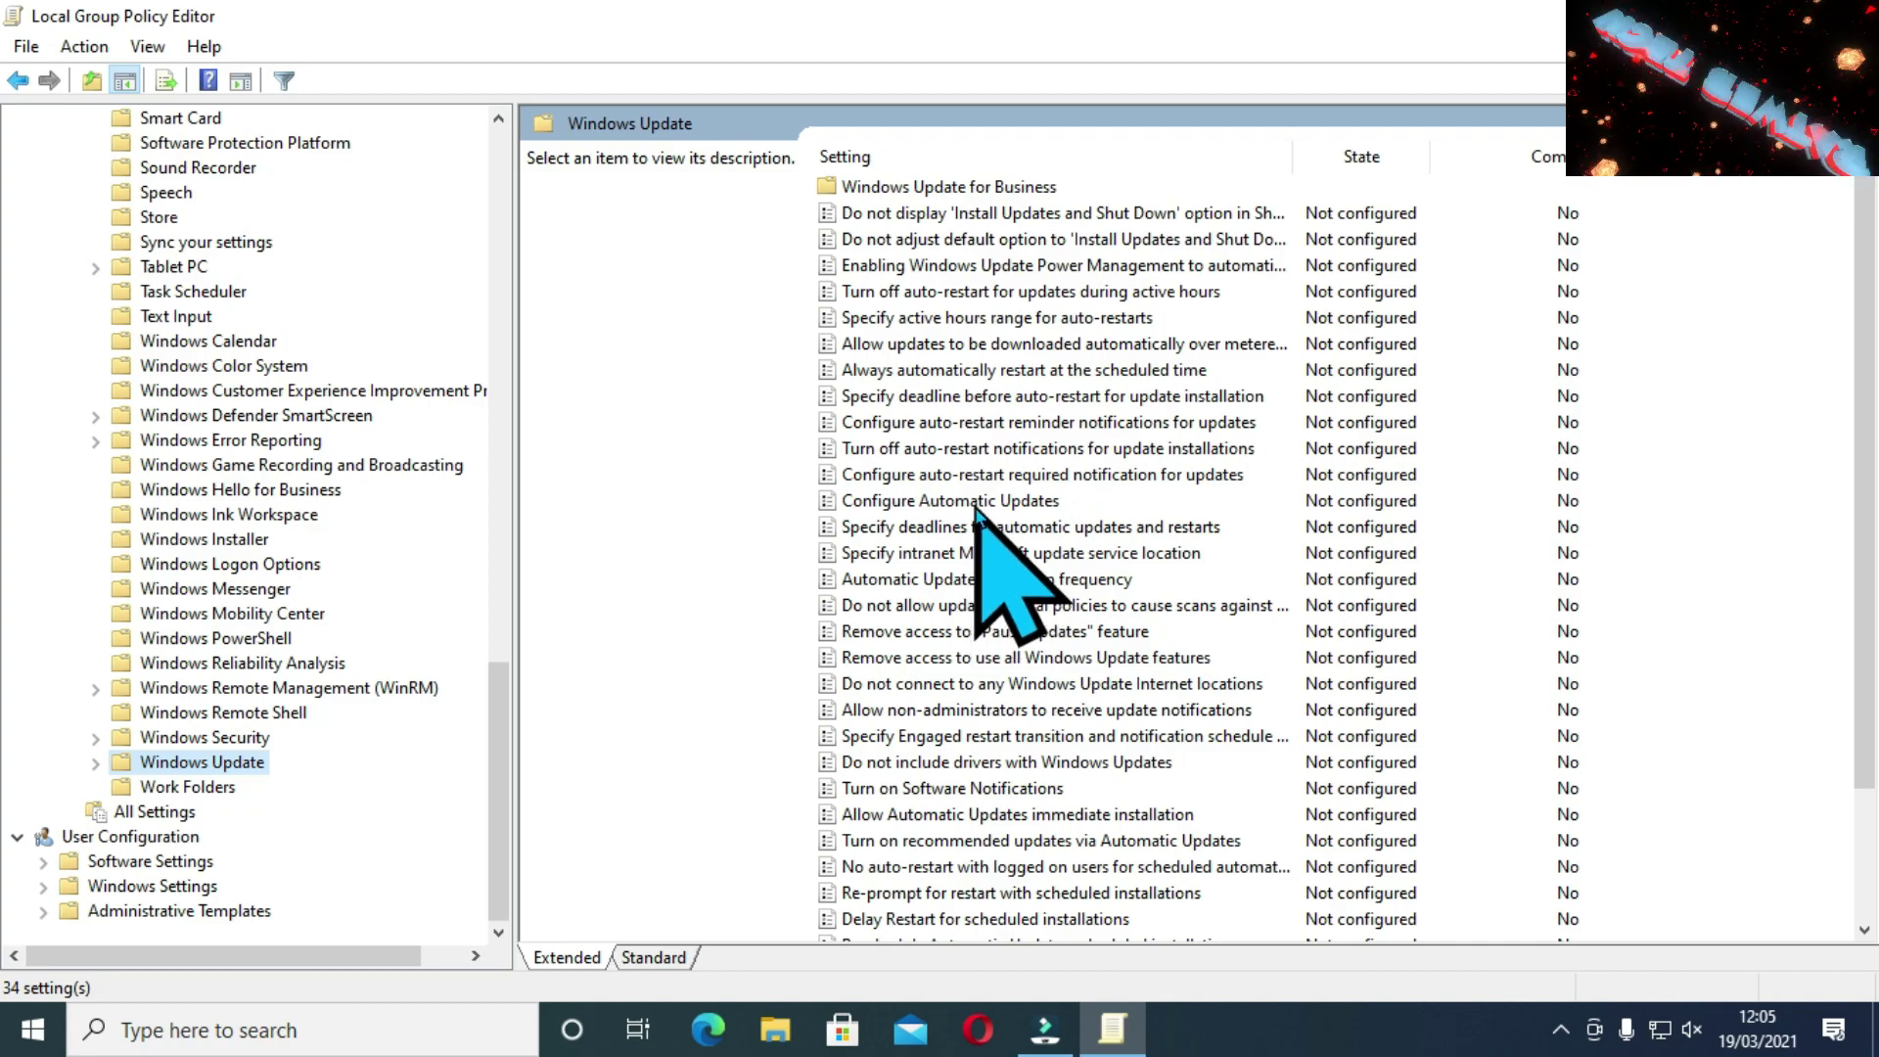
{"action": "left_click", "coordinate": [1055, 502]}
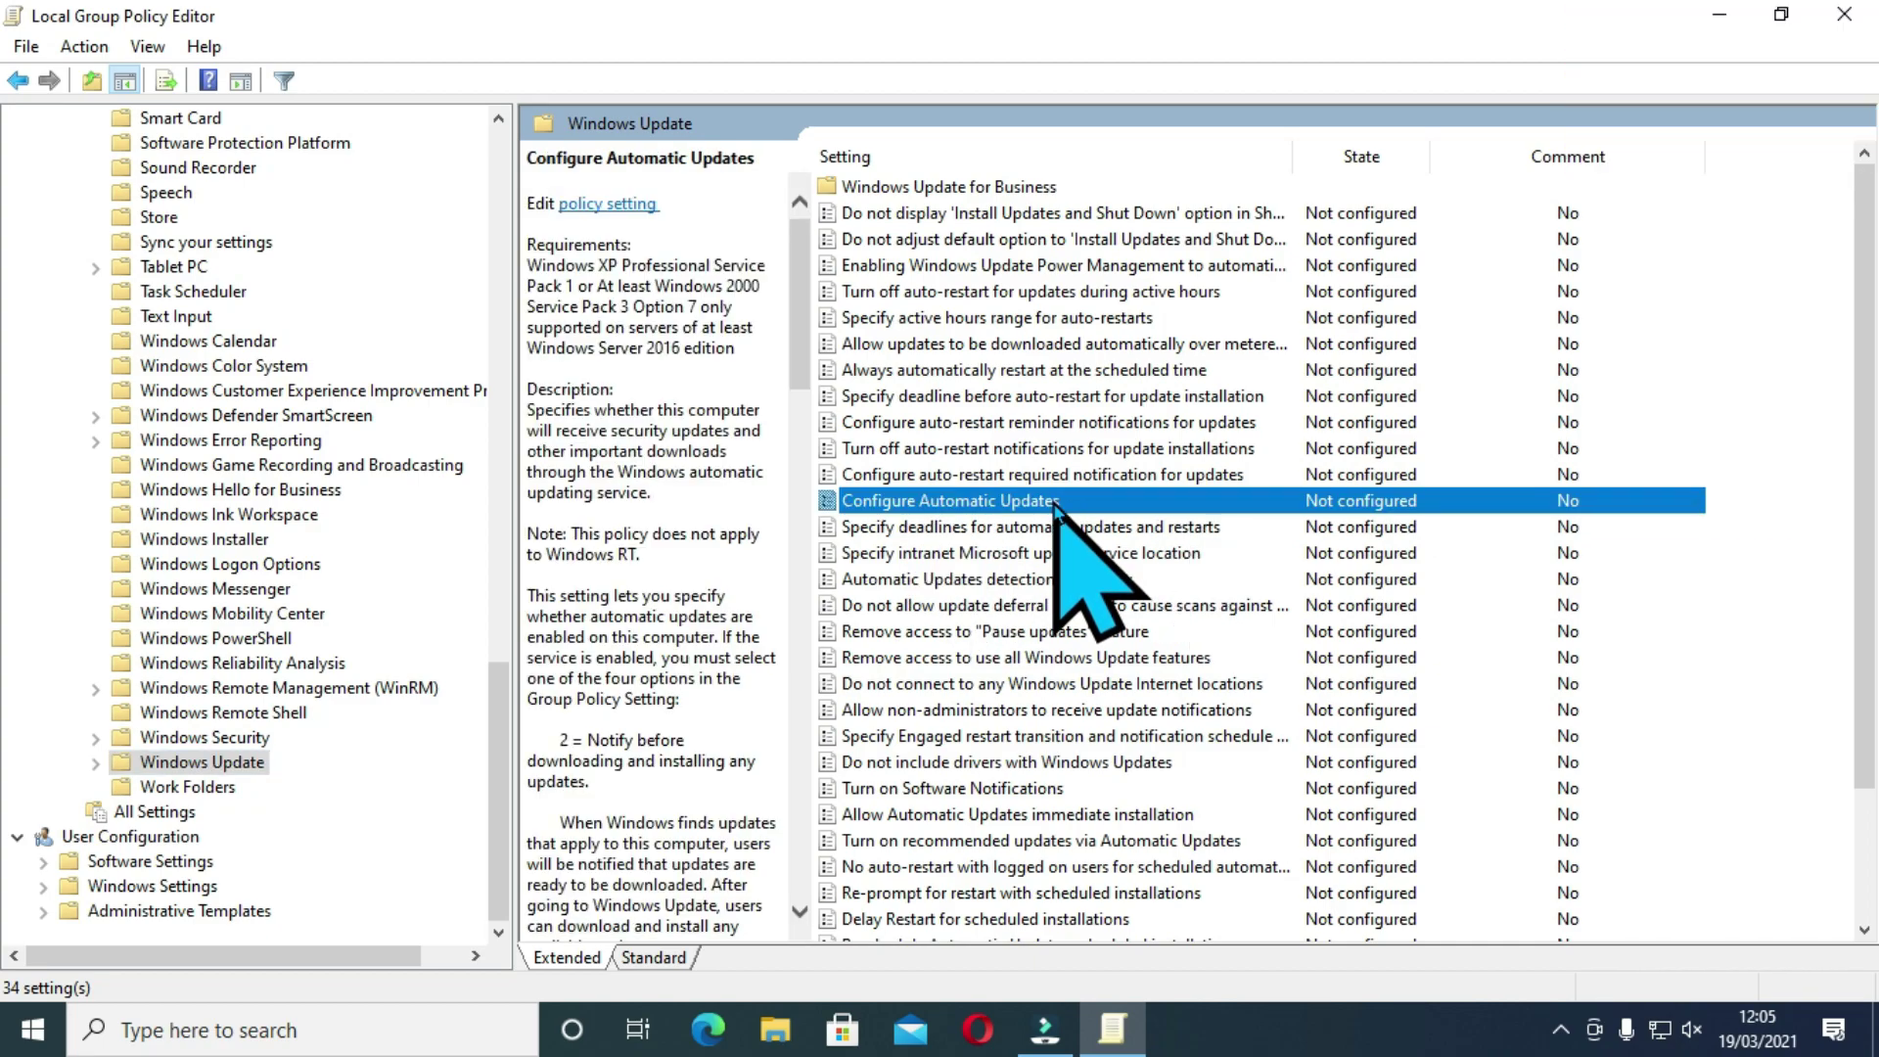
{"action": "double_click", "coordinate": [1103, 495]}
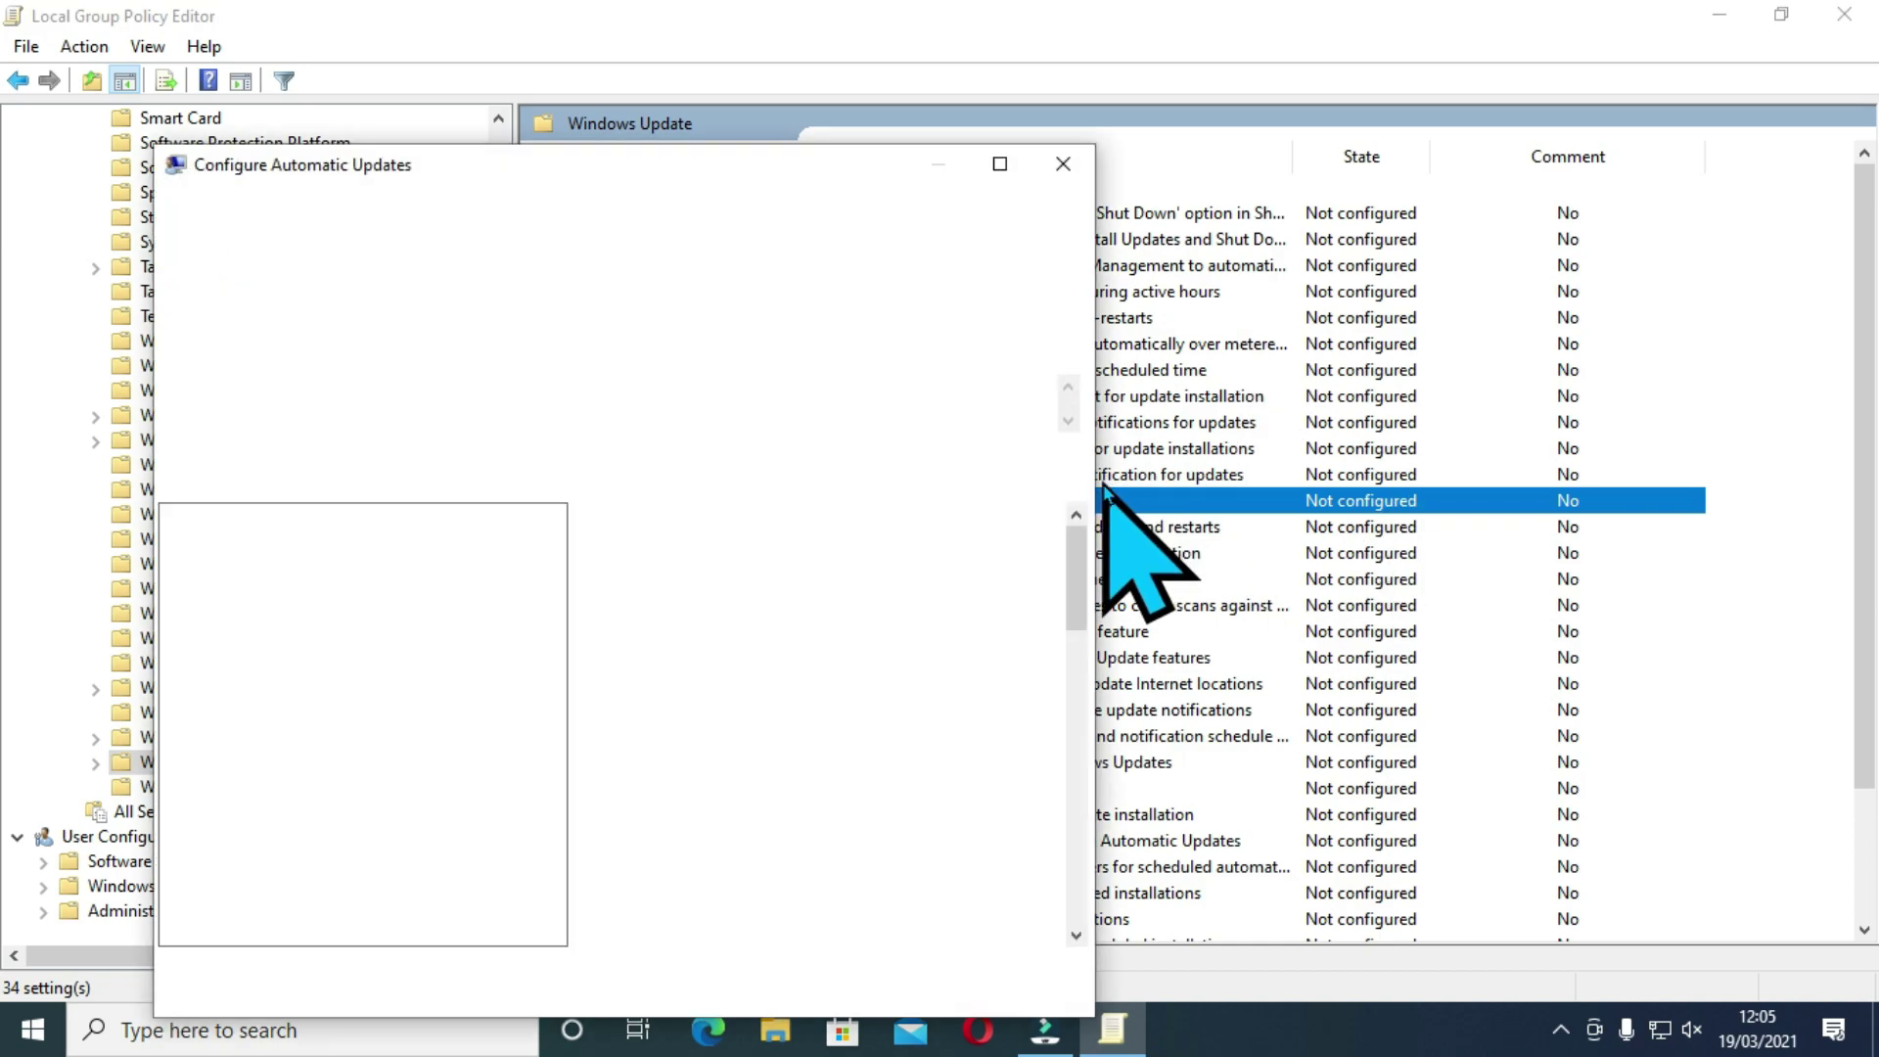
{"action": "left_click", "coordinate": [999, 163]}
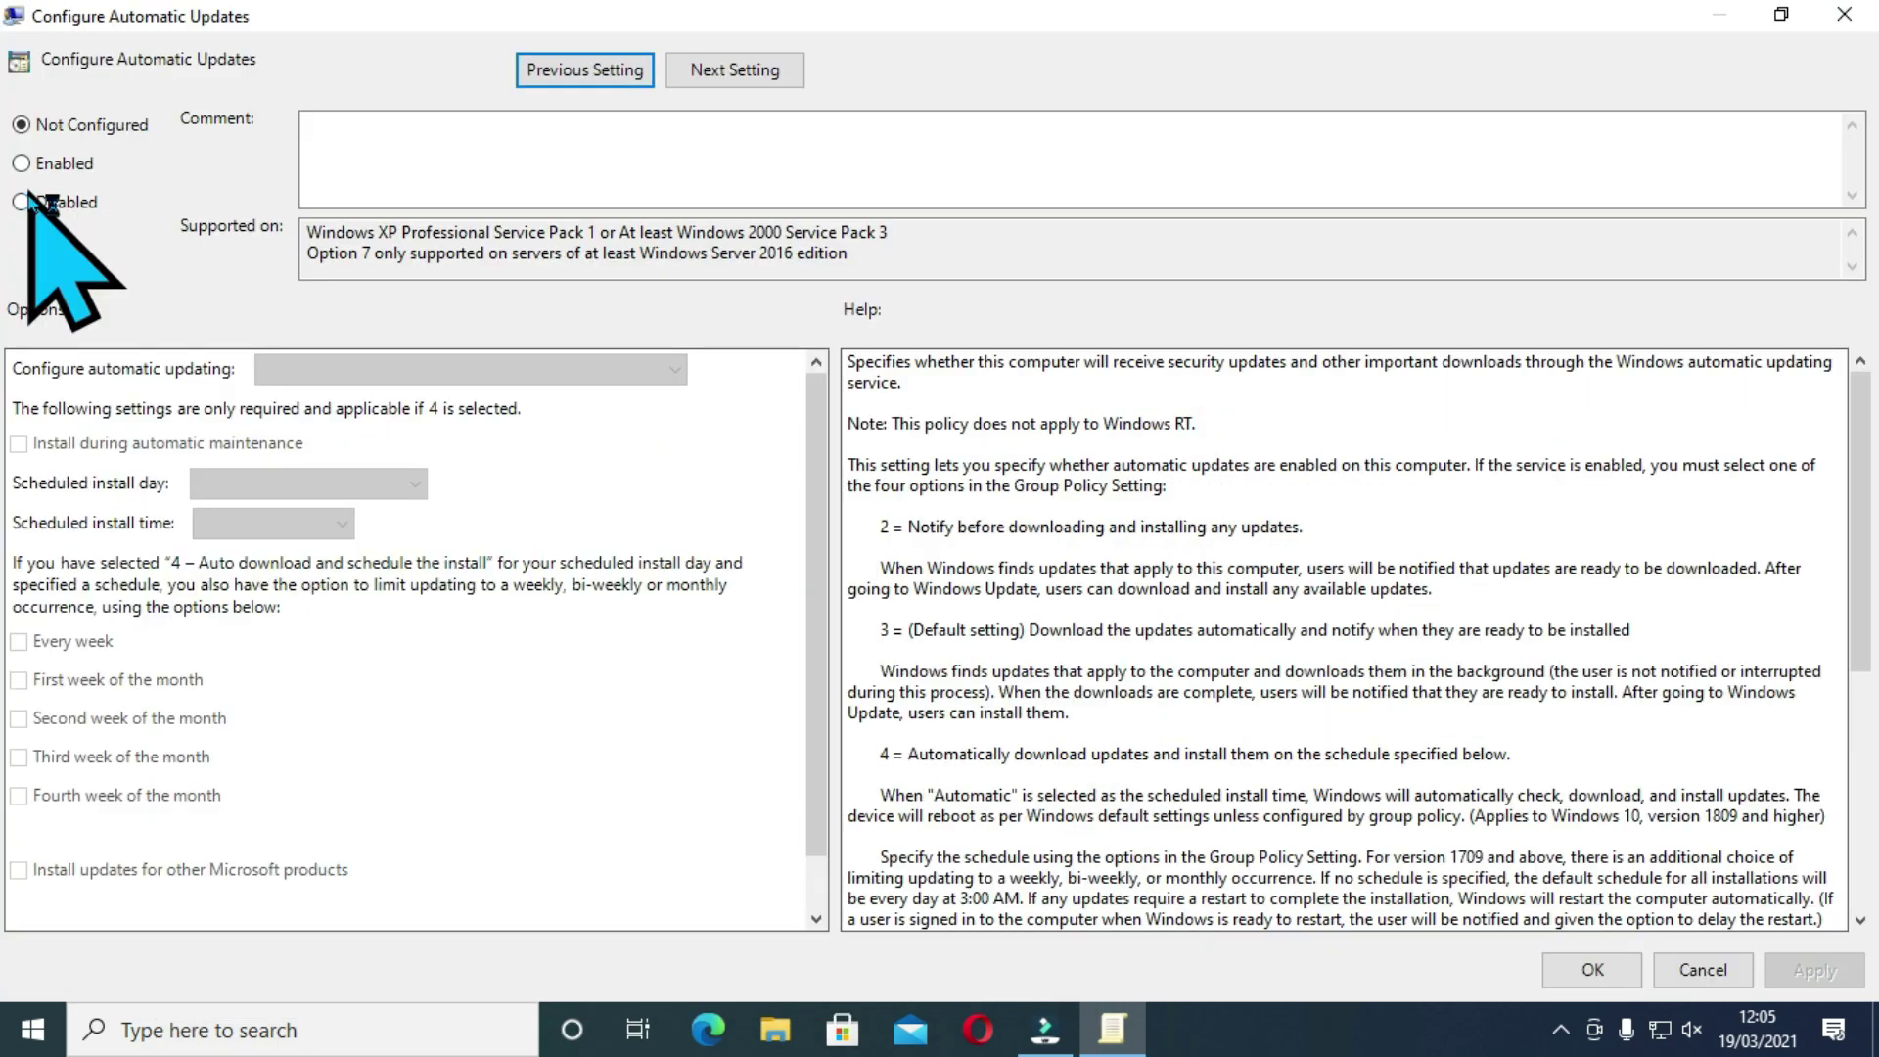
{"action": "left_click", "coordinate": [23, 201]}
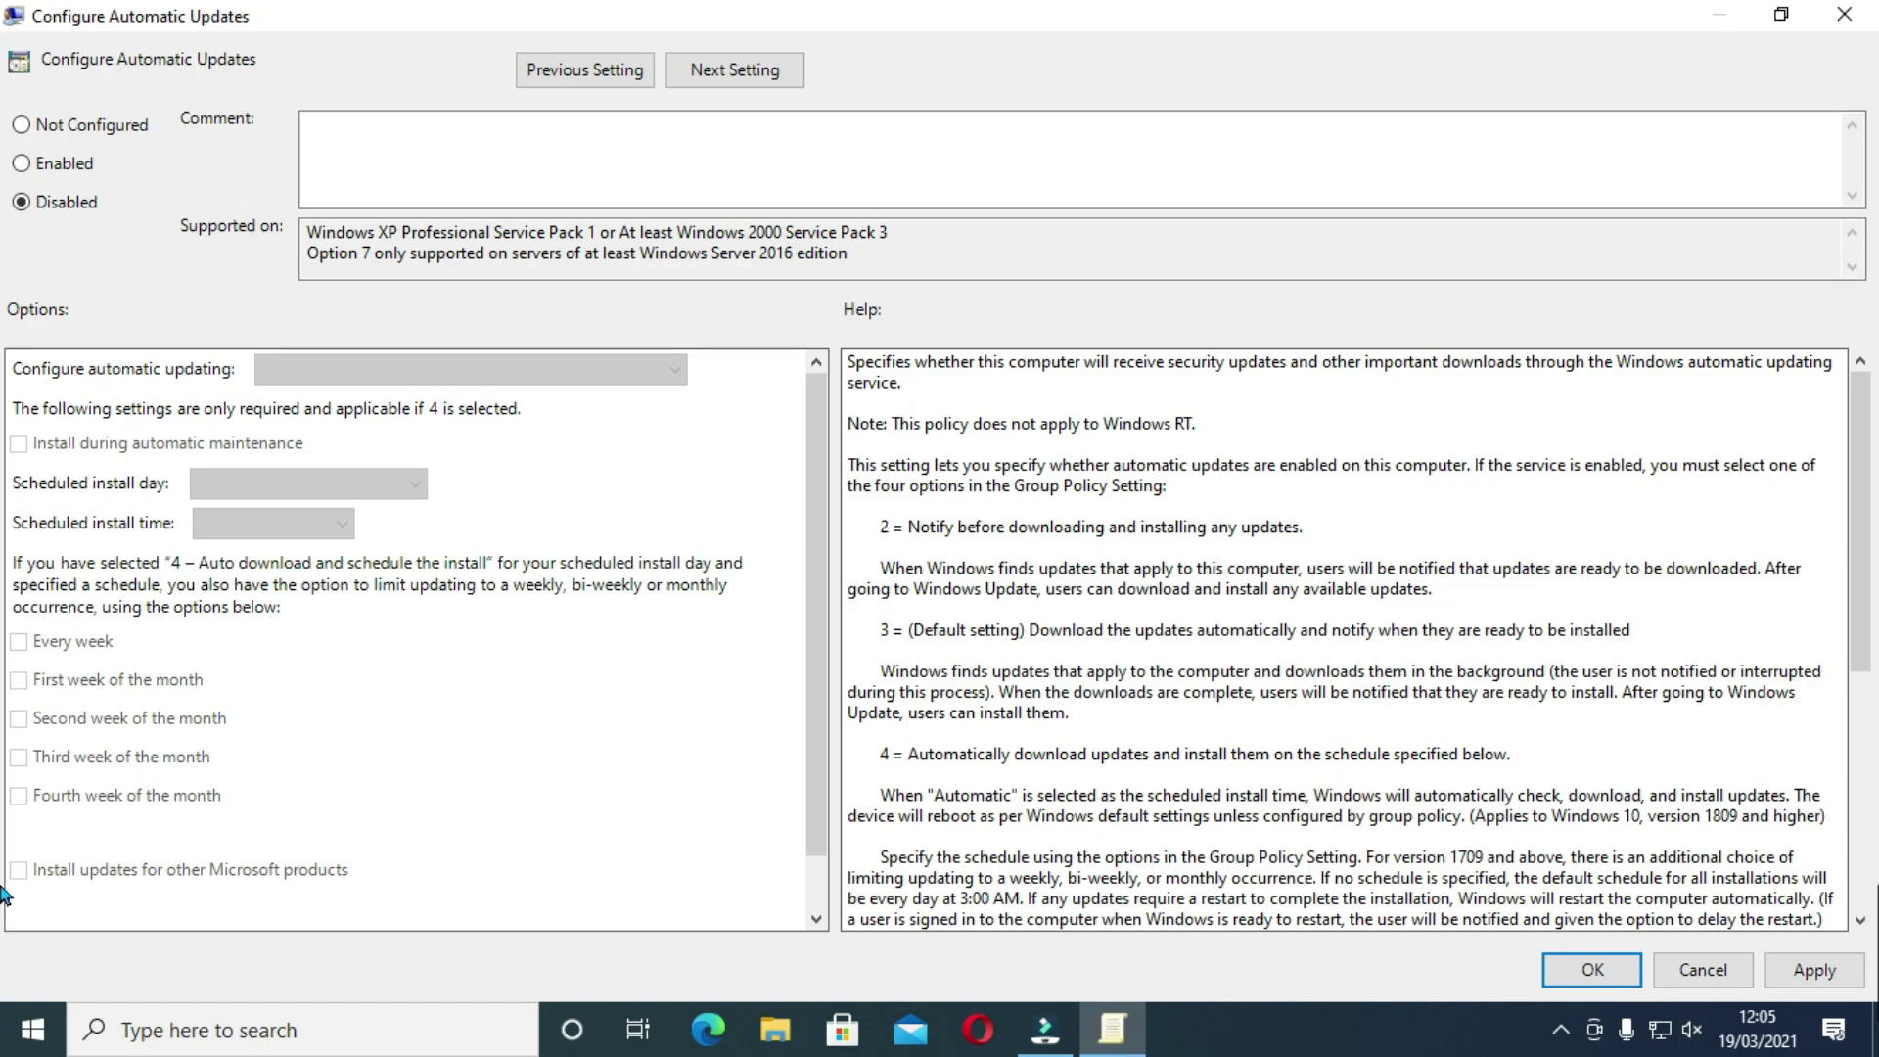
{"action": "left_click", "coordinate": [1821, 964]}
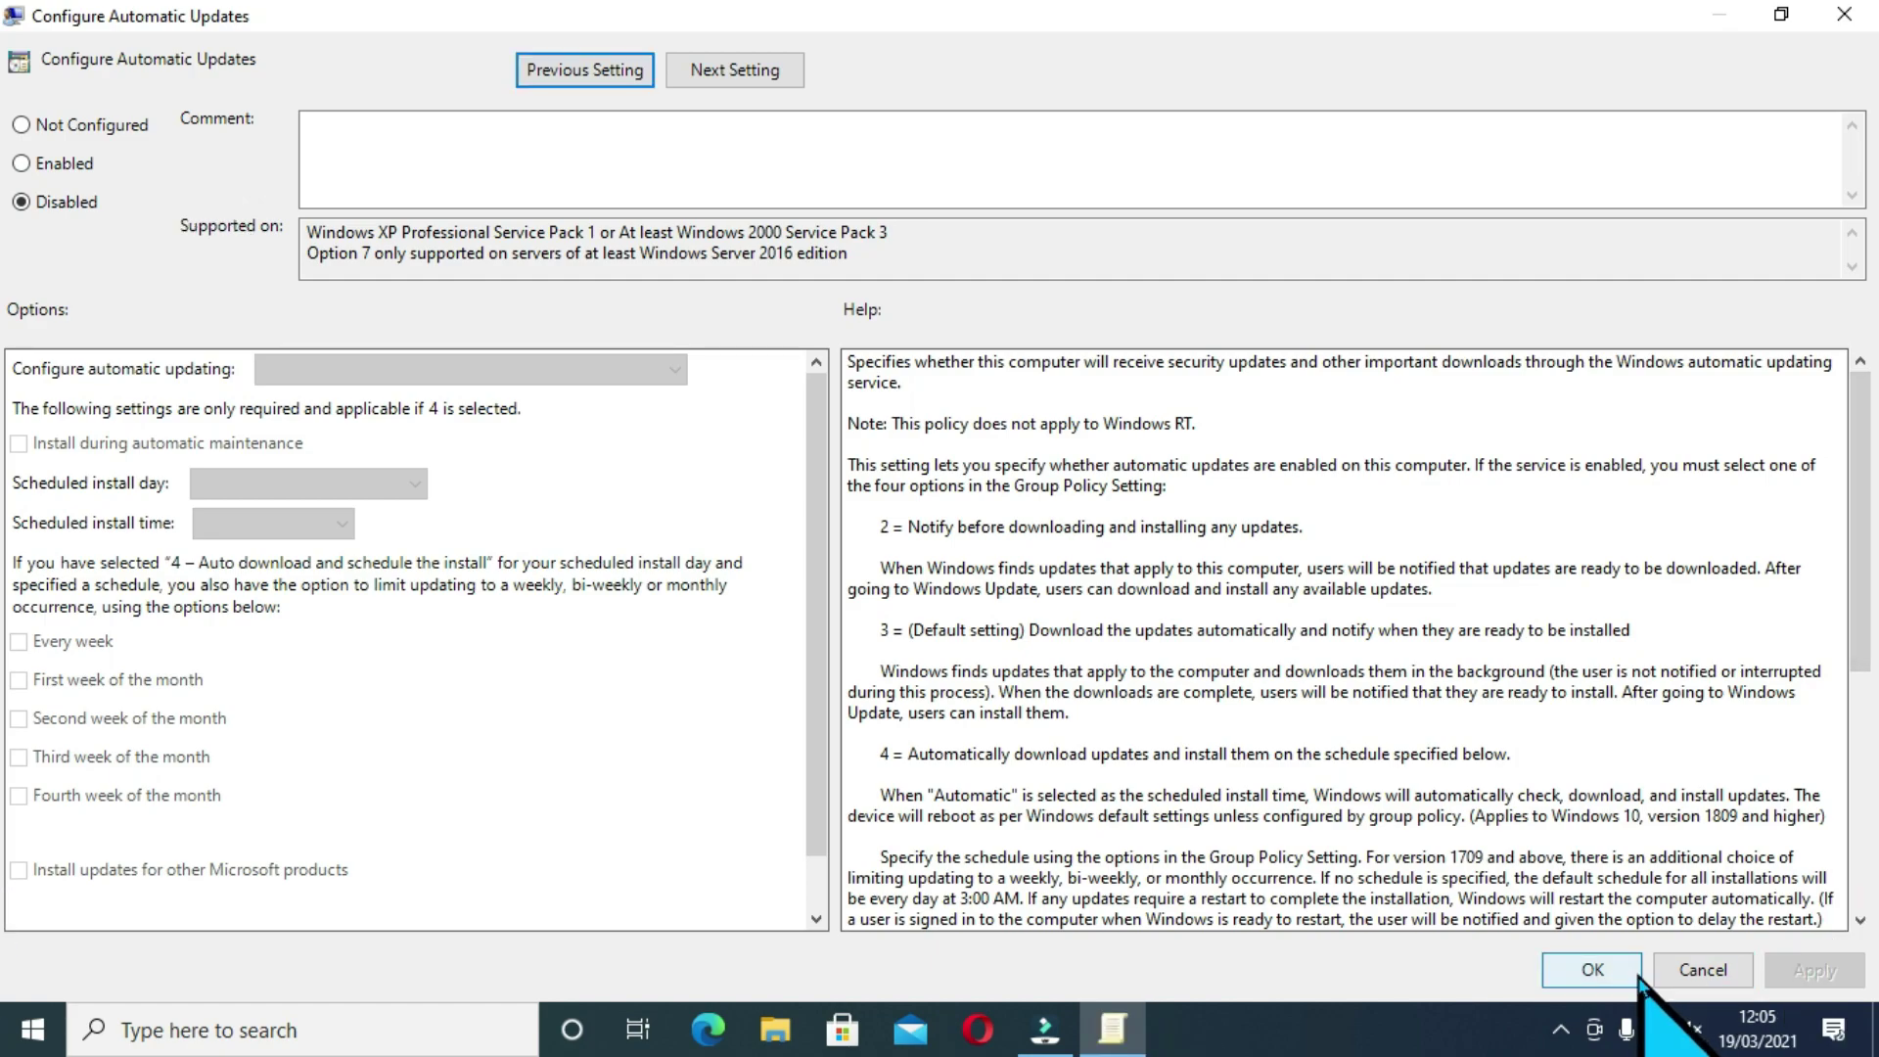
{"action": "left_click", "coordinate": [1613, 971]}
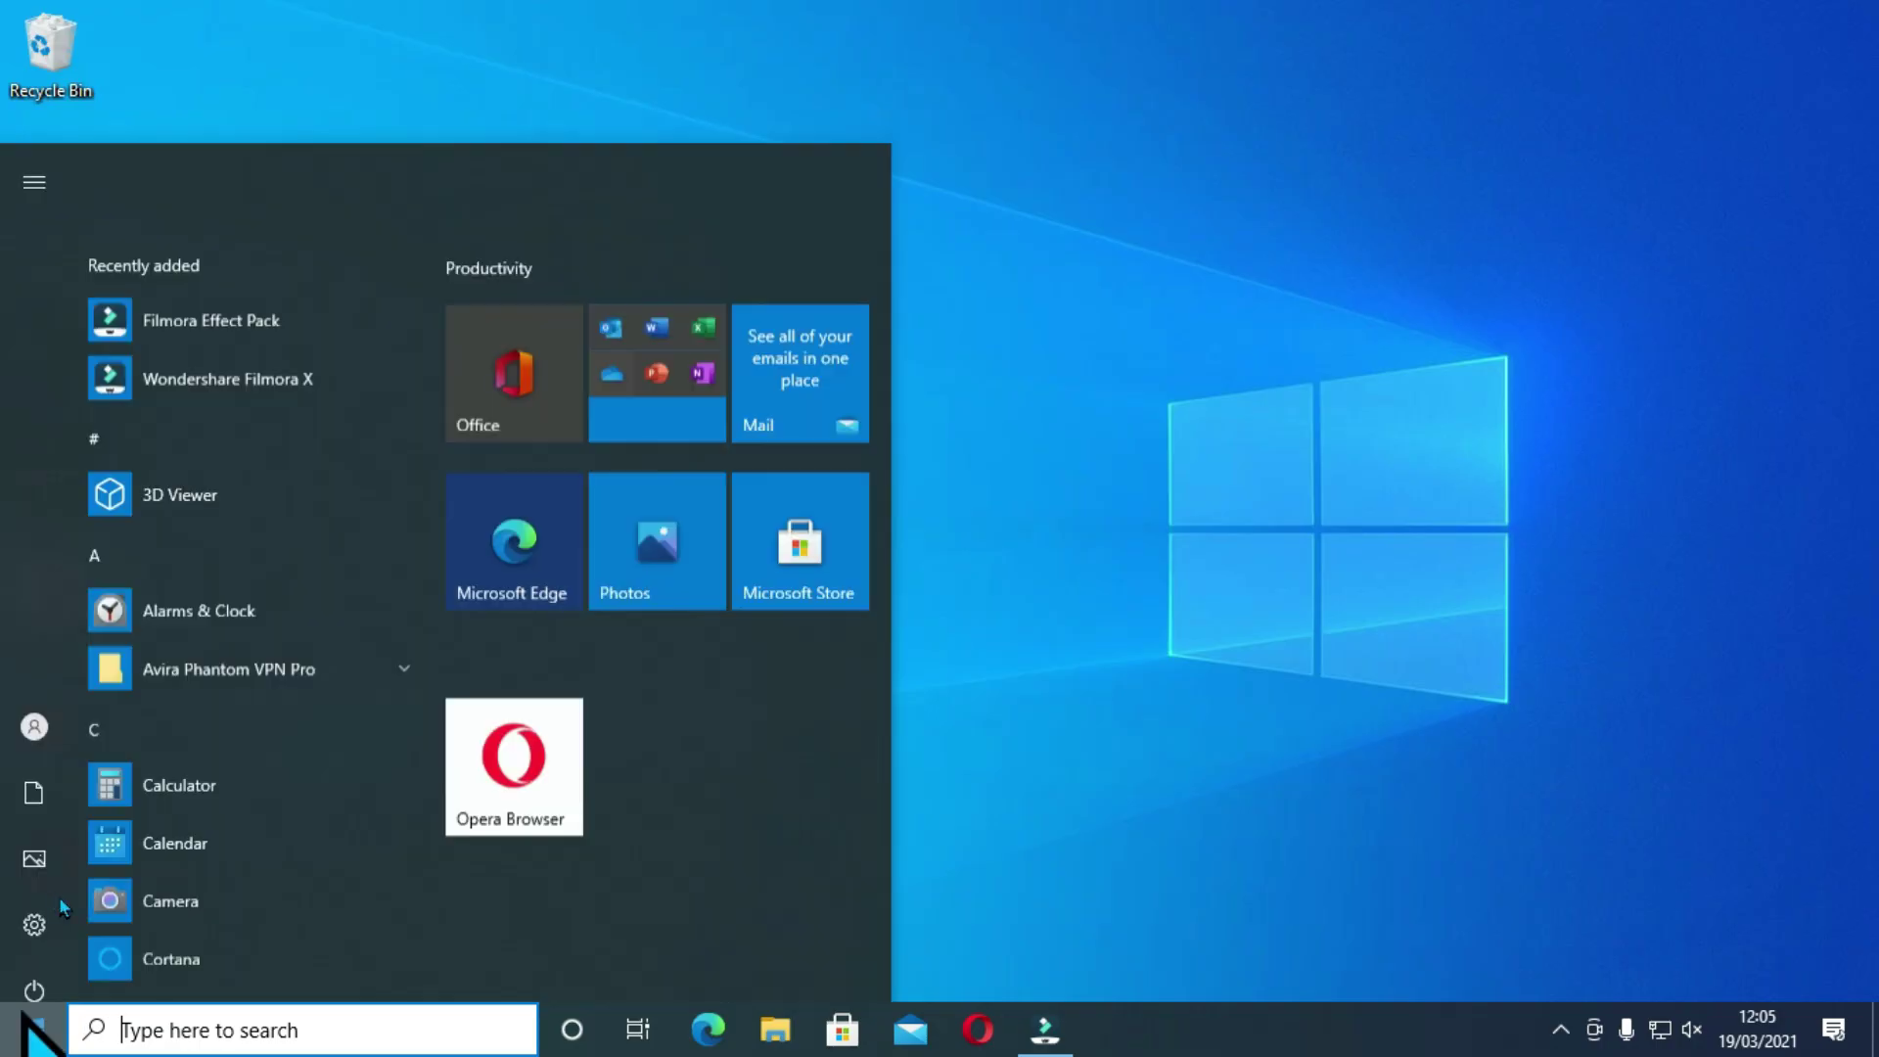
Run Check for updates on the Update & Security page of Windows Settings
{"action": "left_click", "coordinate": [34, 902]}
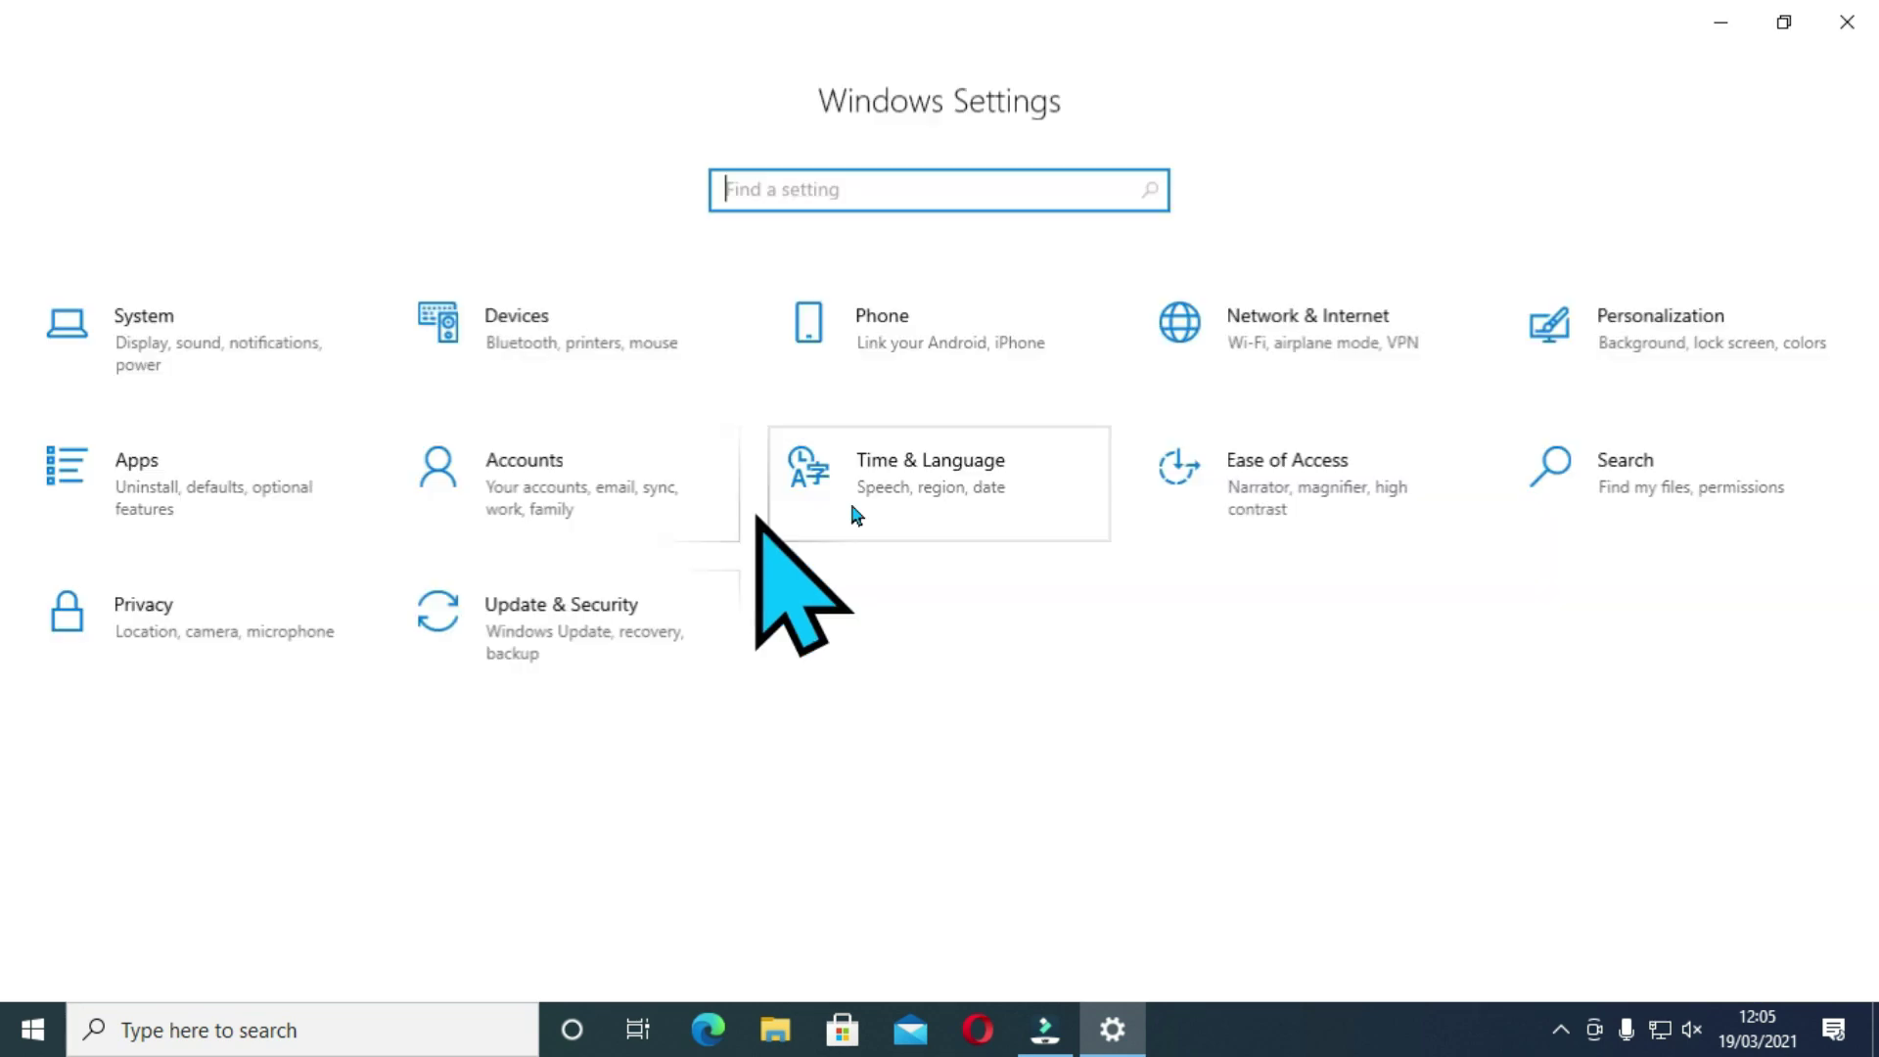
{"action": "left_click", "coordinate": [619, 607]}
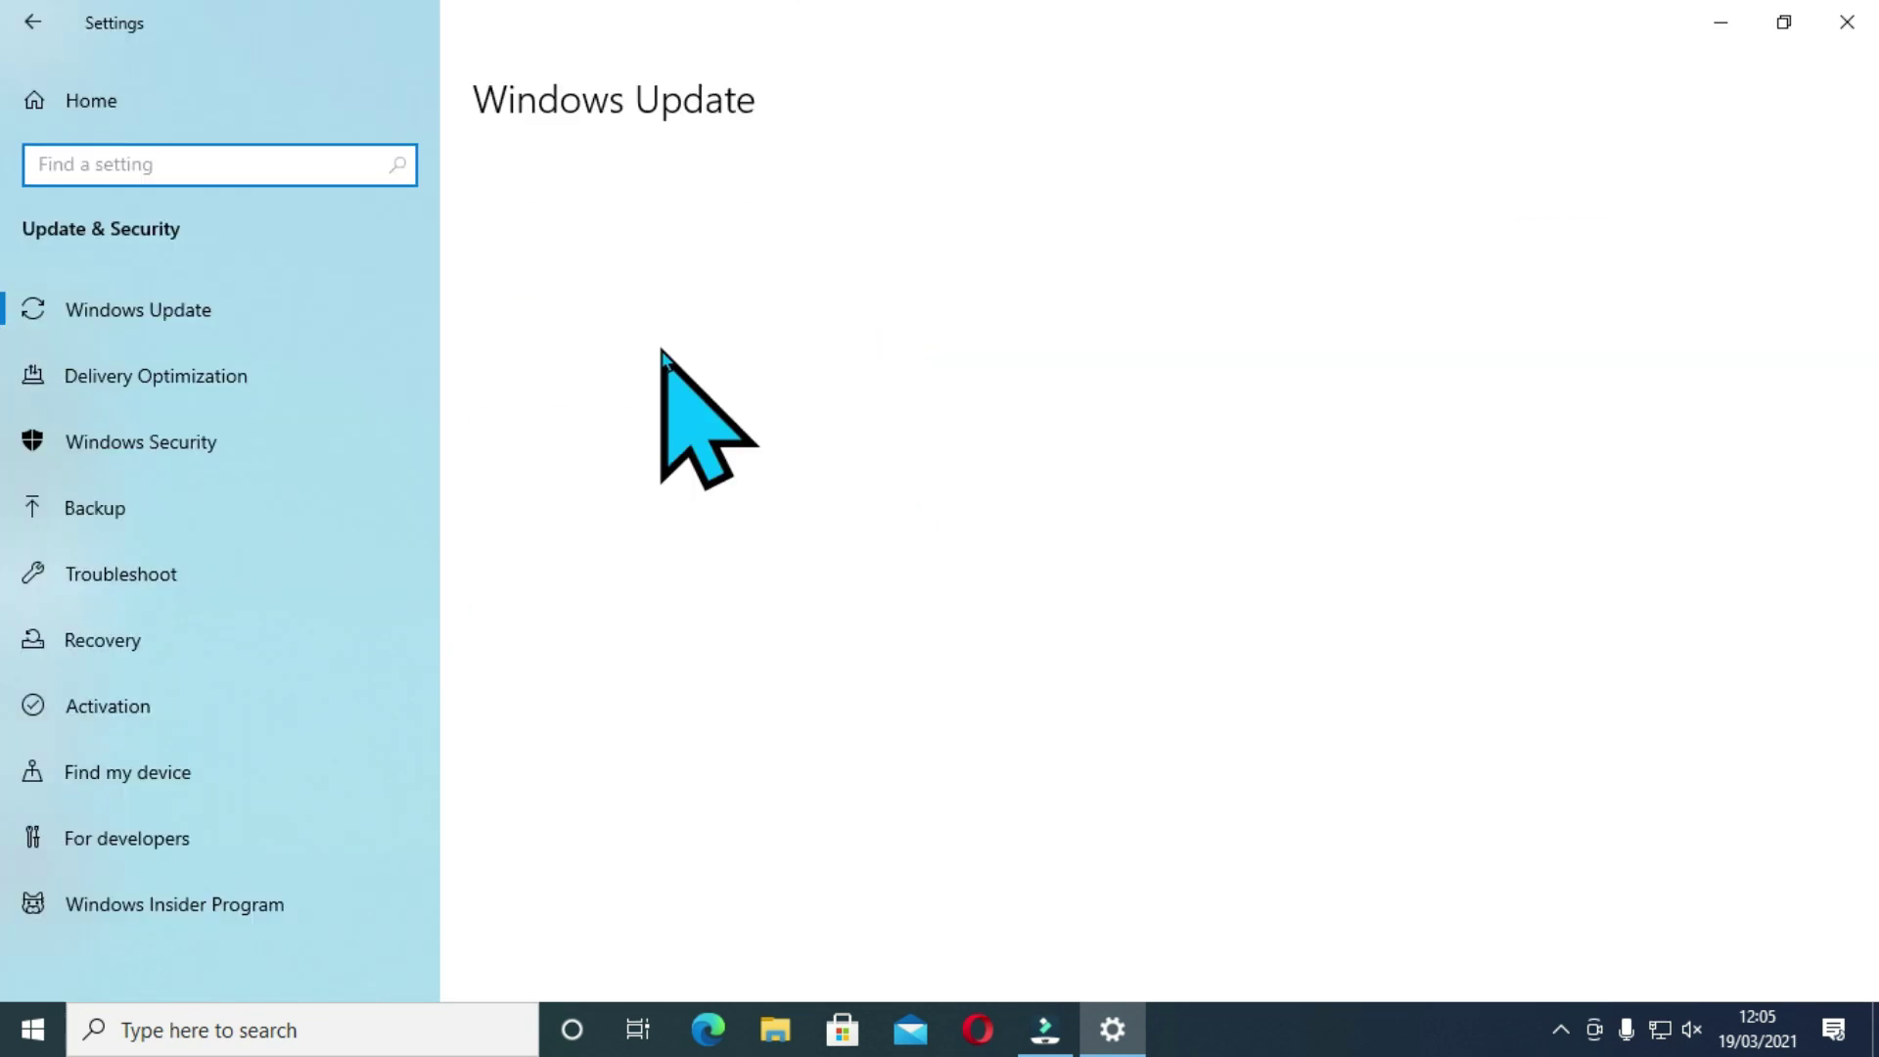
{"action": "left_click", "coordinate": [575, 349]}
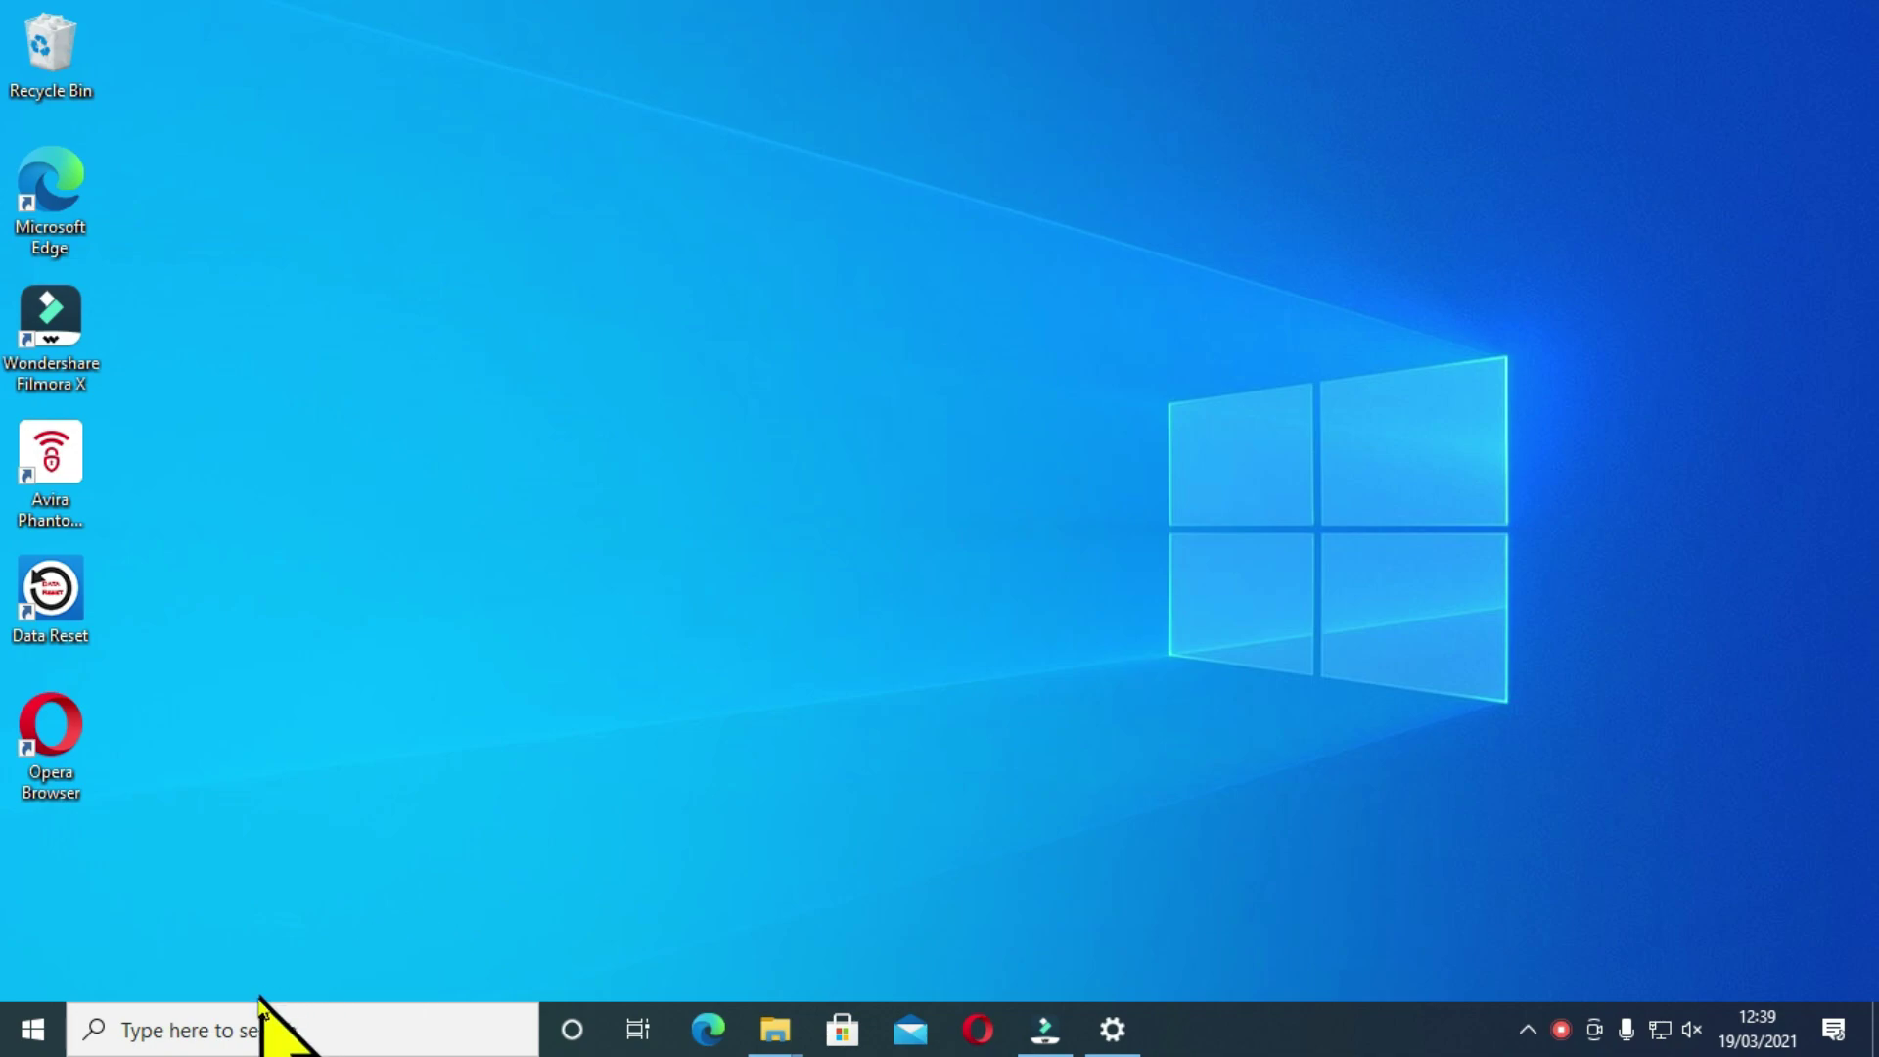
Search 'ser' to open Services, scroll down, and select the Windows Update service
{"action": "left_click", "coordinate": [362, 1027]}
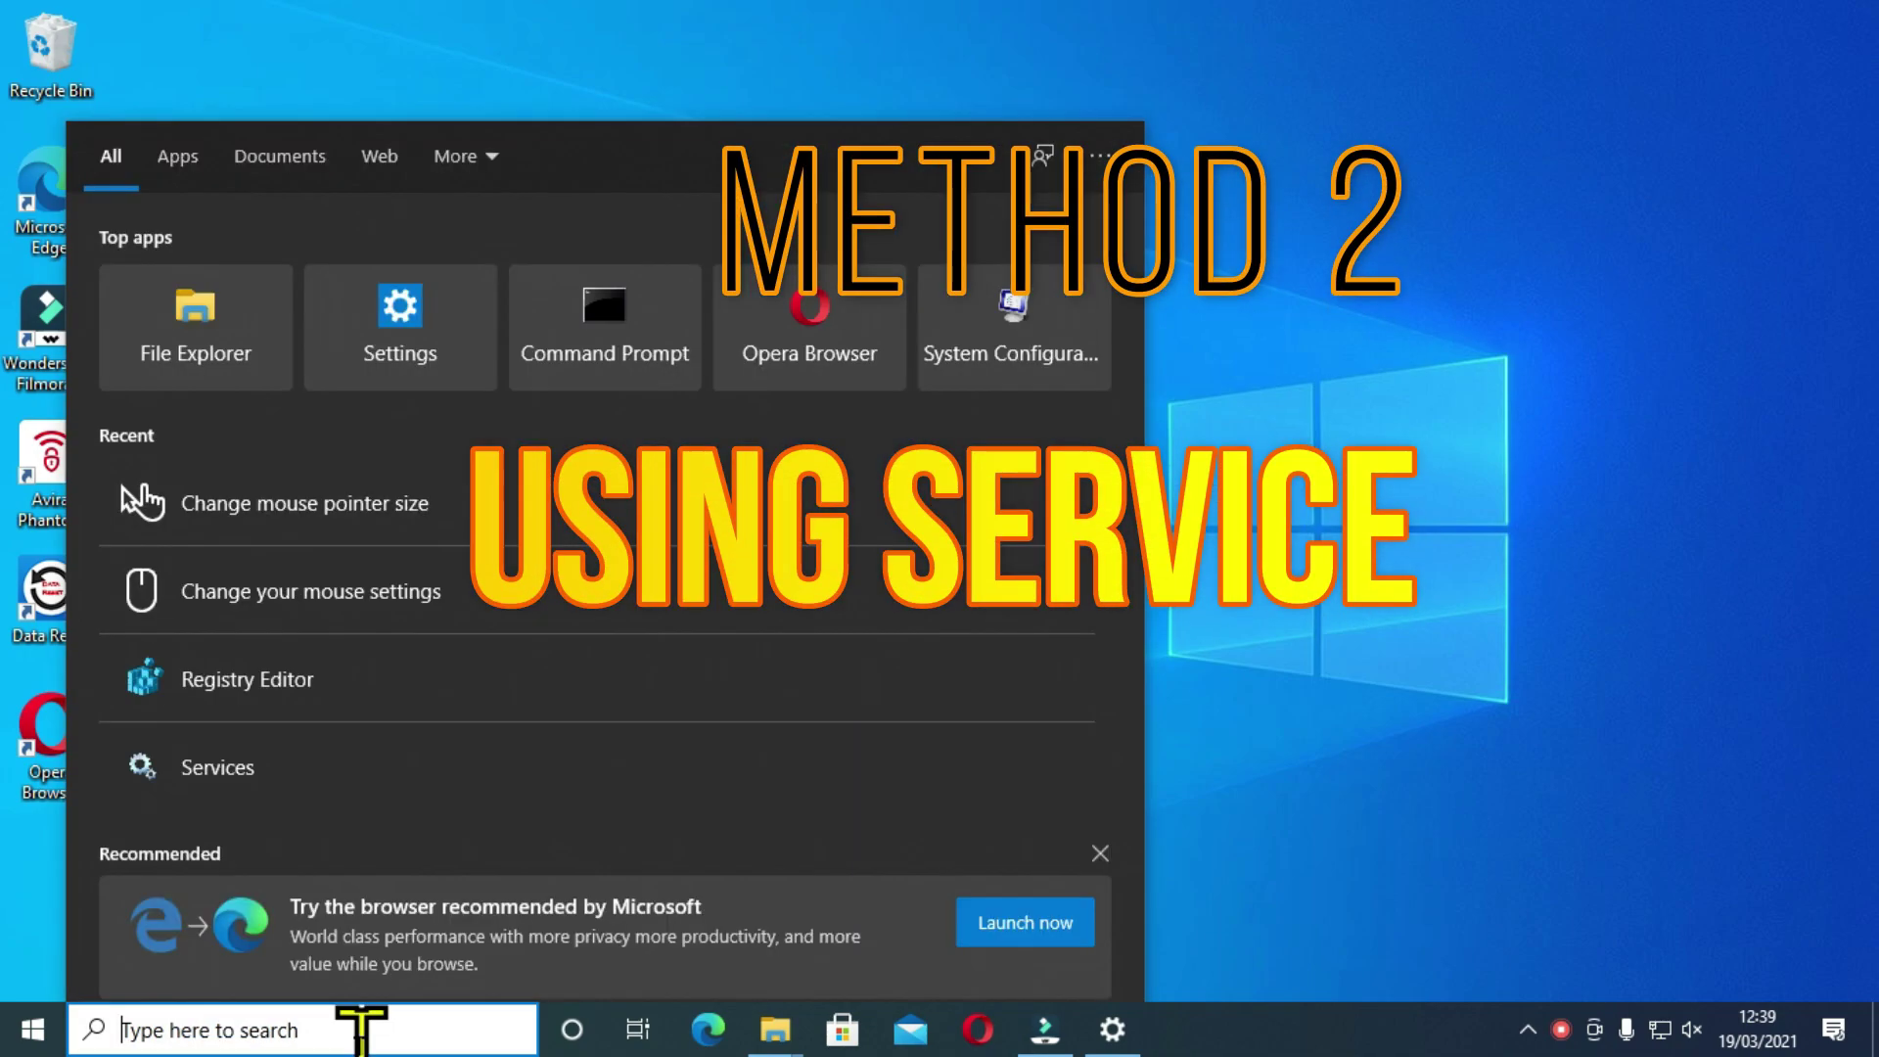
{"action": "type", "text": "ser"}
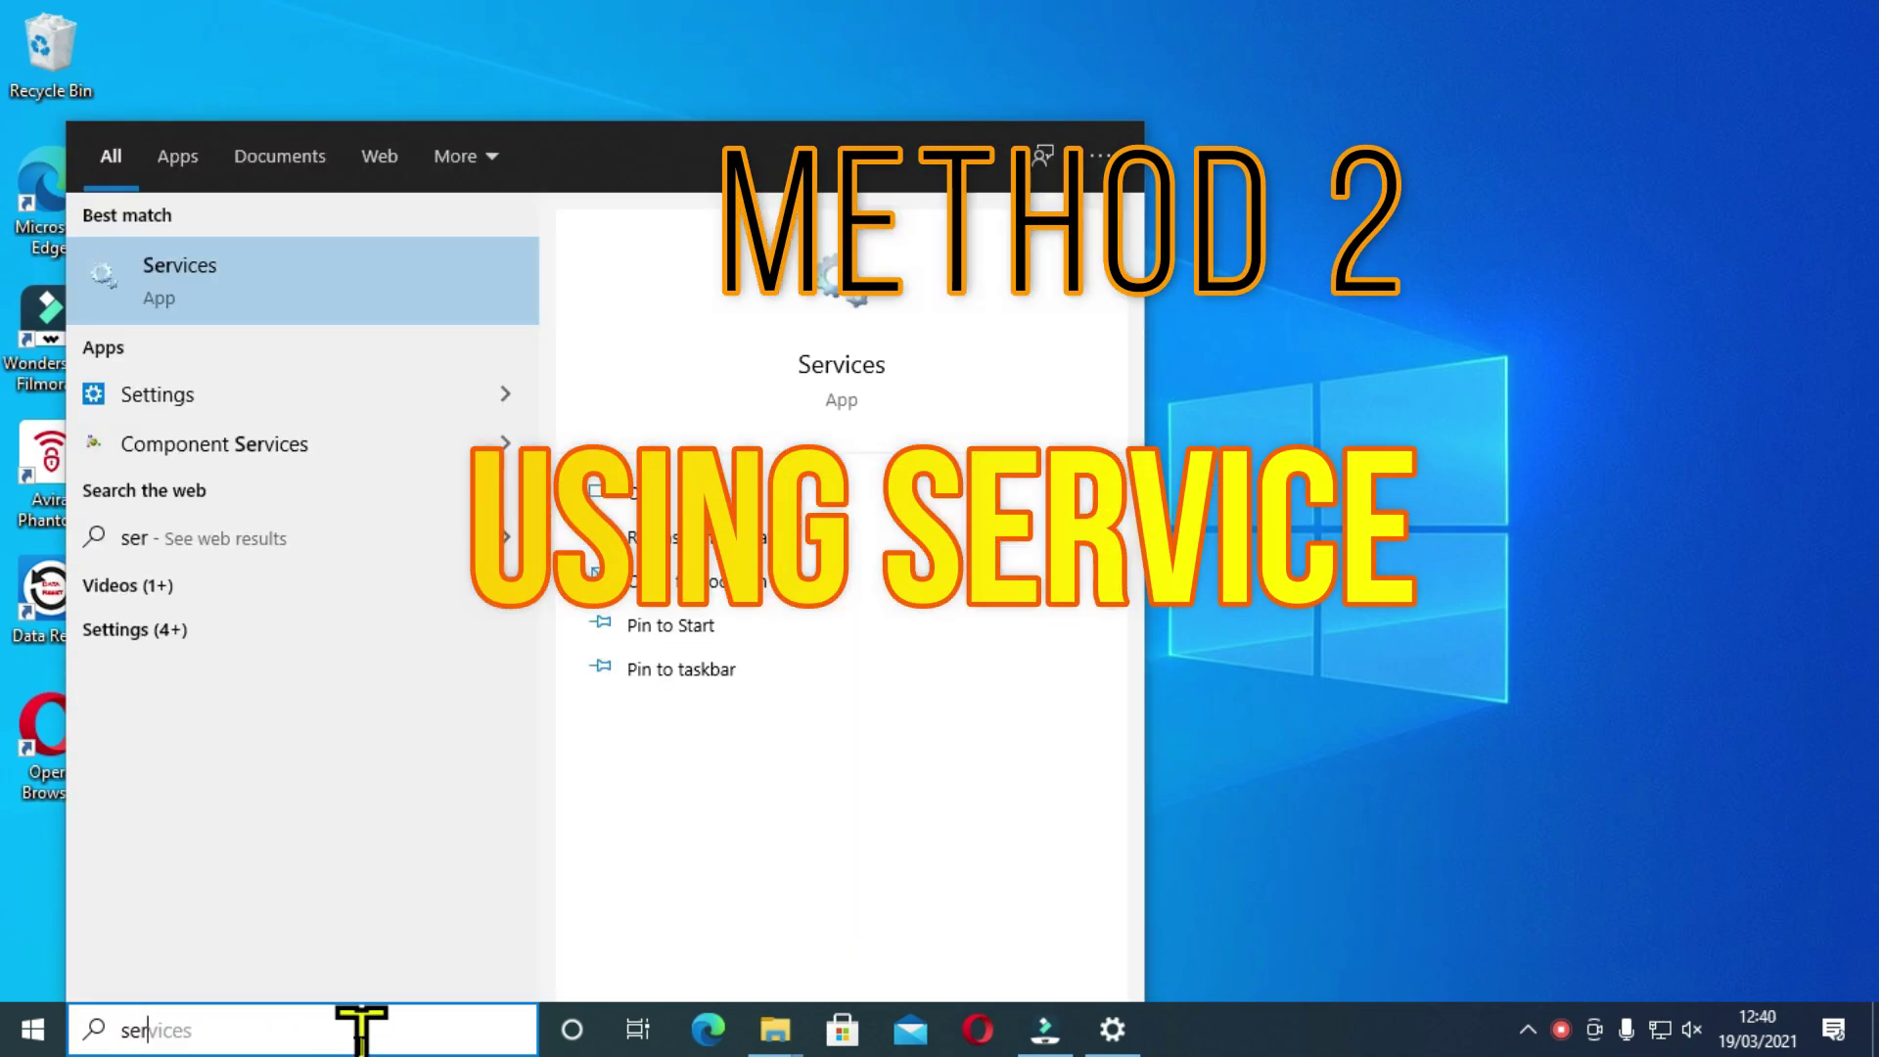
{"action": "left_click", "coordinate": [373, 262]}
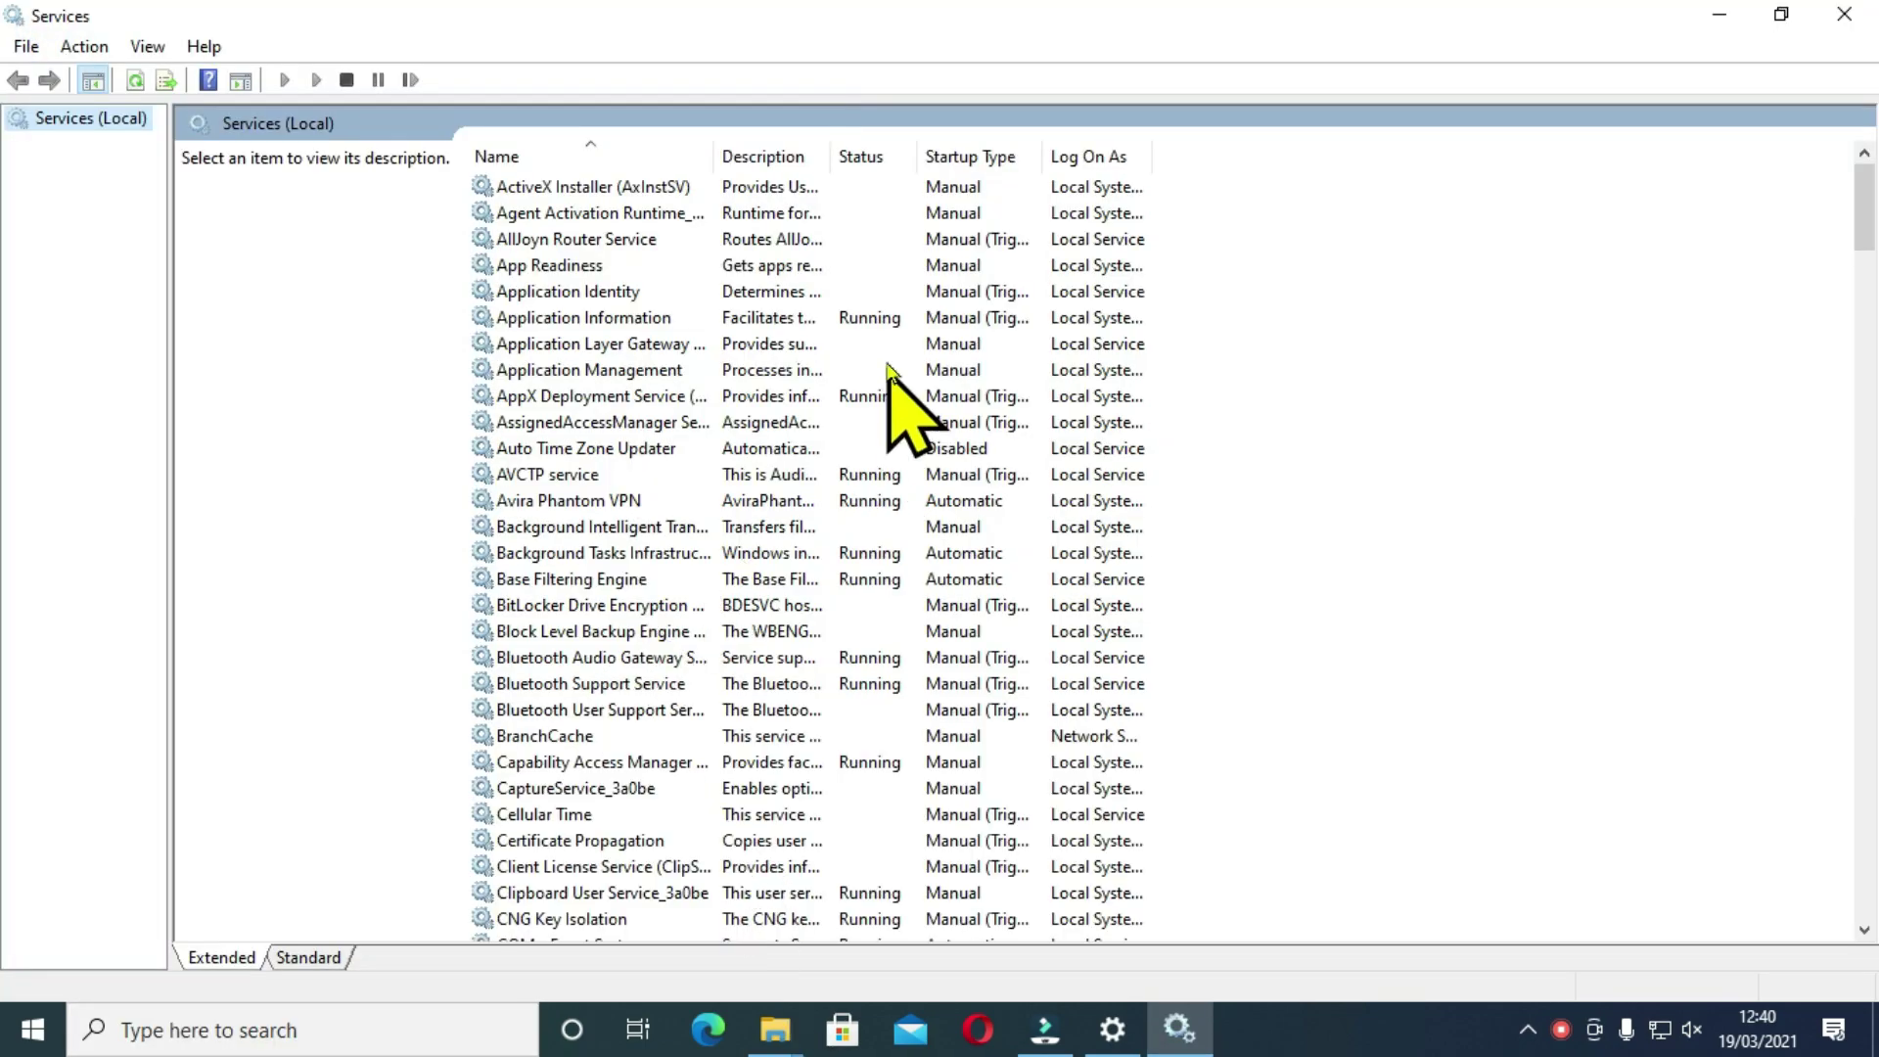
{"action": "scroll", "coordinate": [747, 567], "scroll_direction": "down", "scroll_amount": 14}
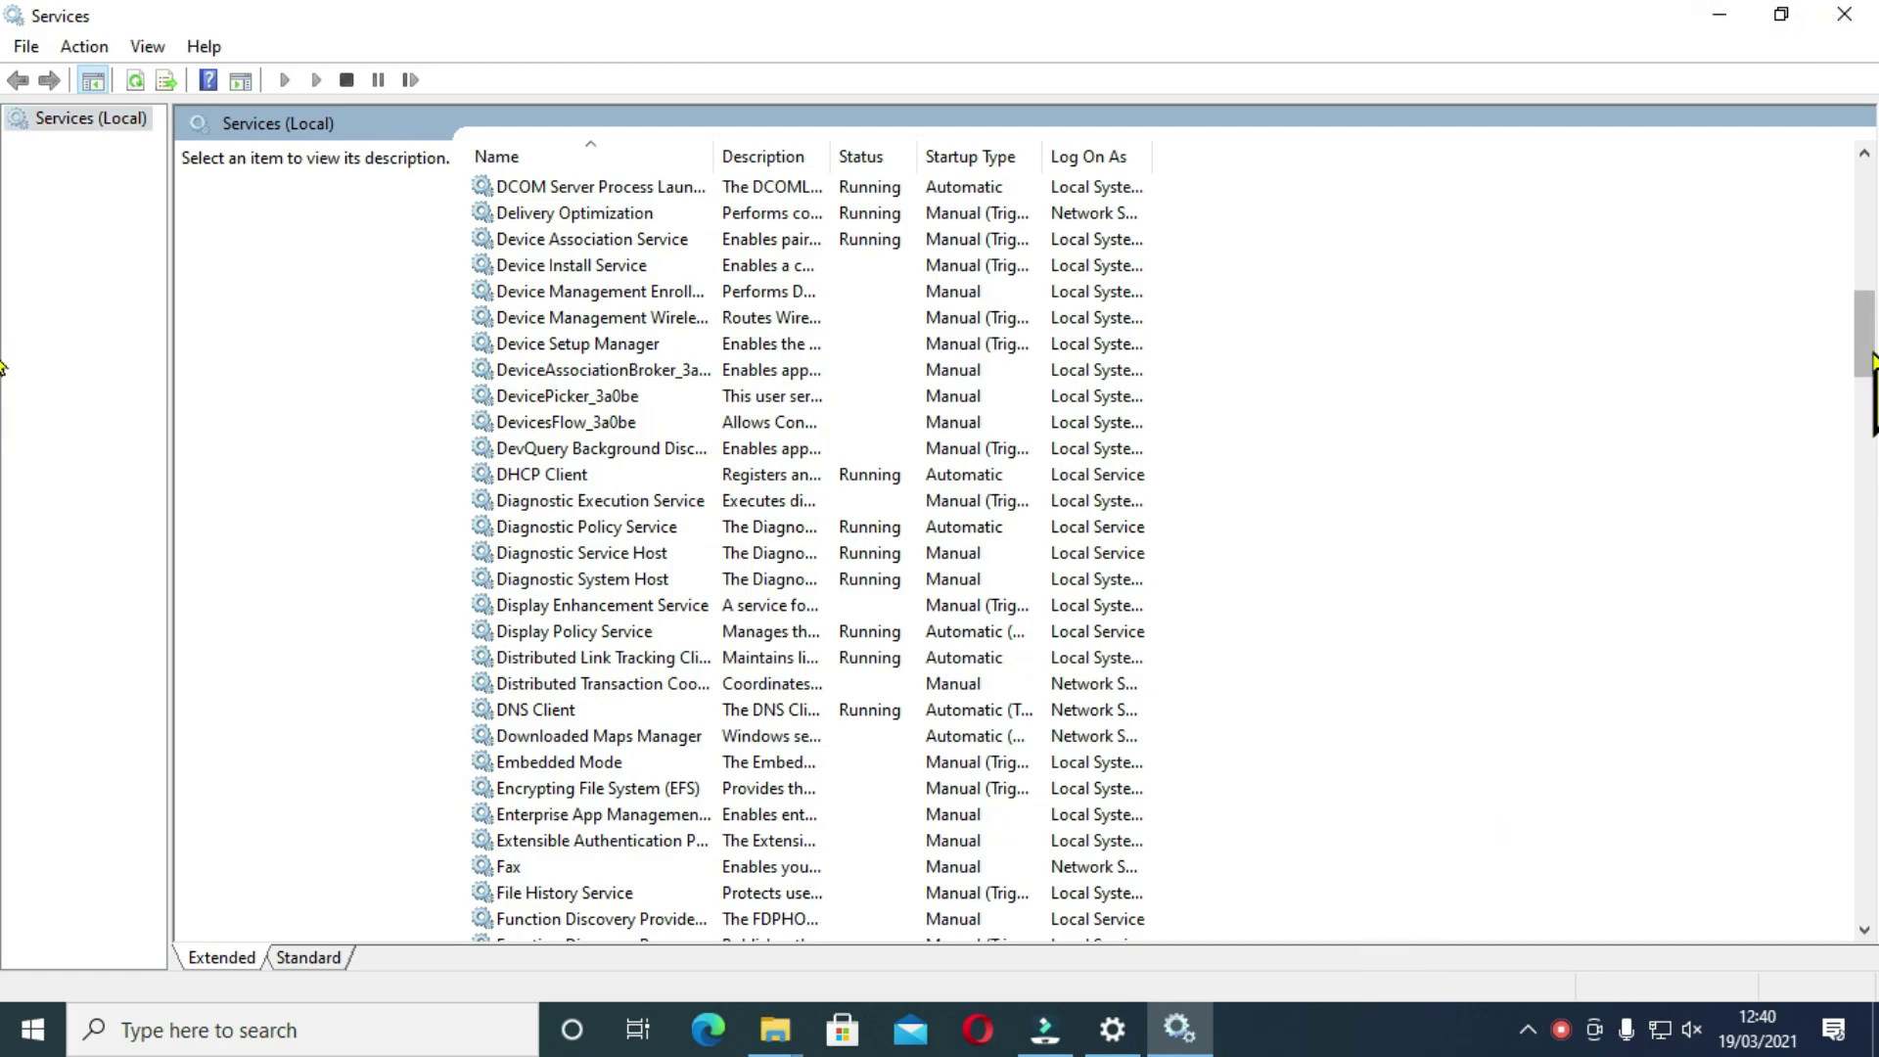
{"action": "left_click_drag", "start_coordinate": [1870, 360], "coordinate": [1864, 793]}
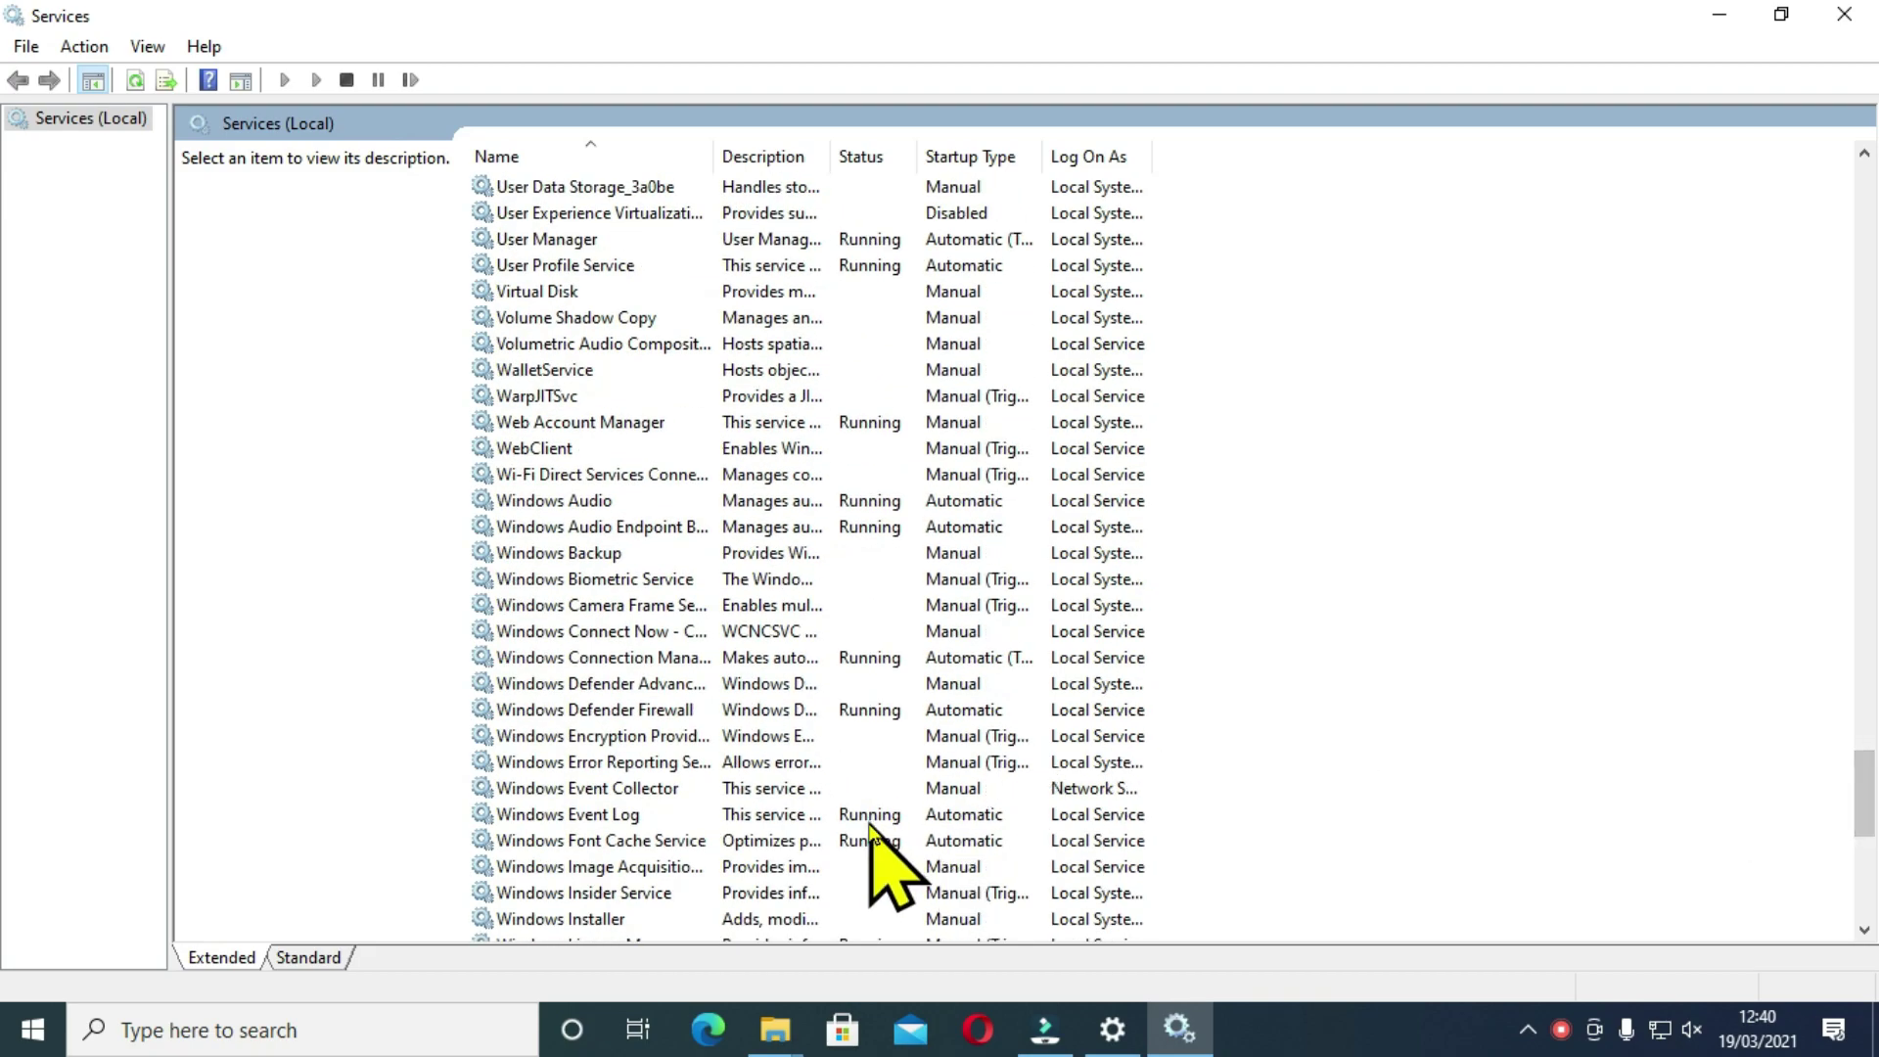
{"action": "scroll", "coordinate": [627, 686], "scroll_direction": "down", "scroll_amount": 6}
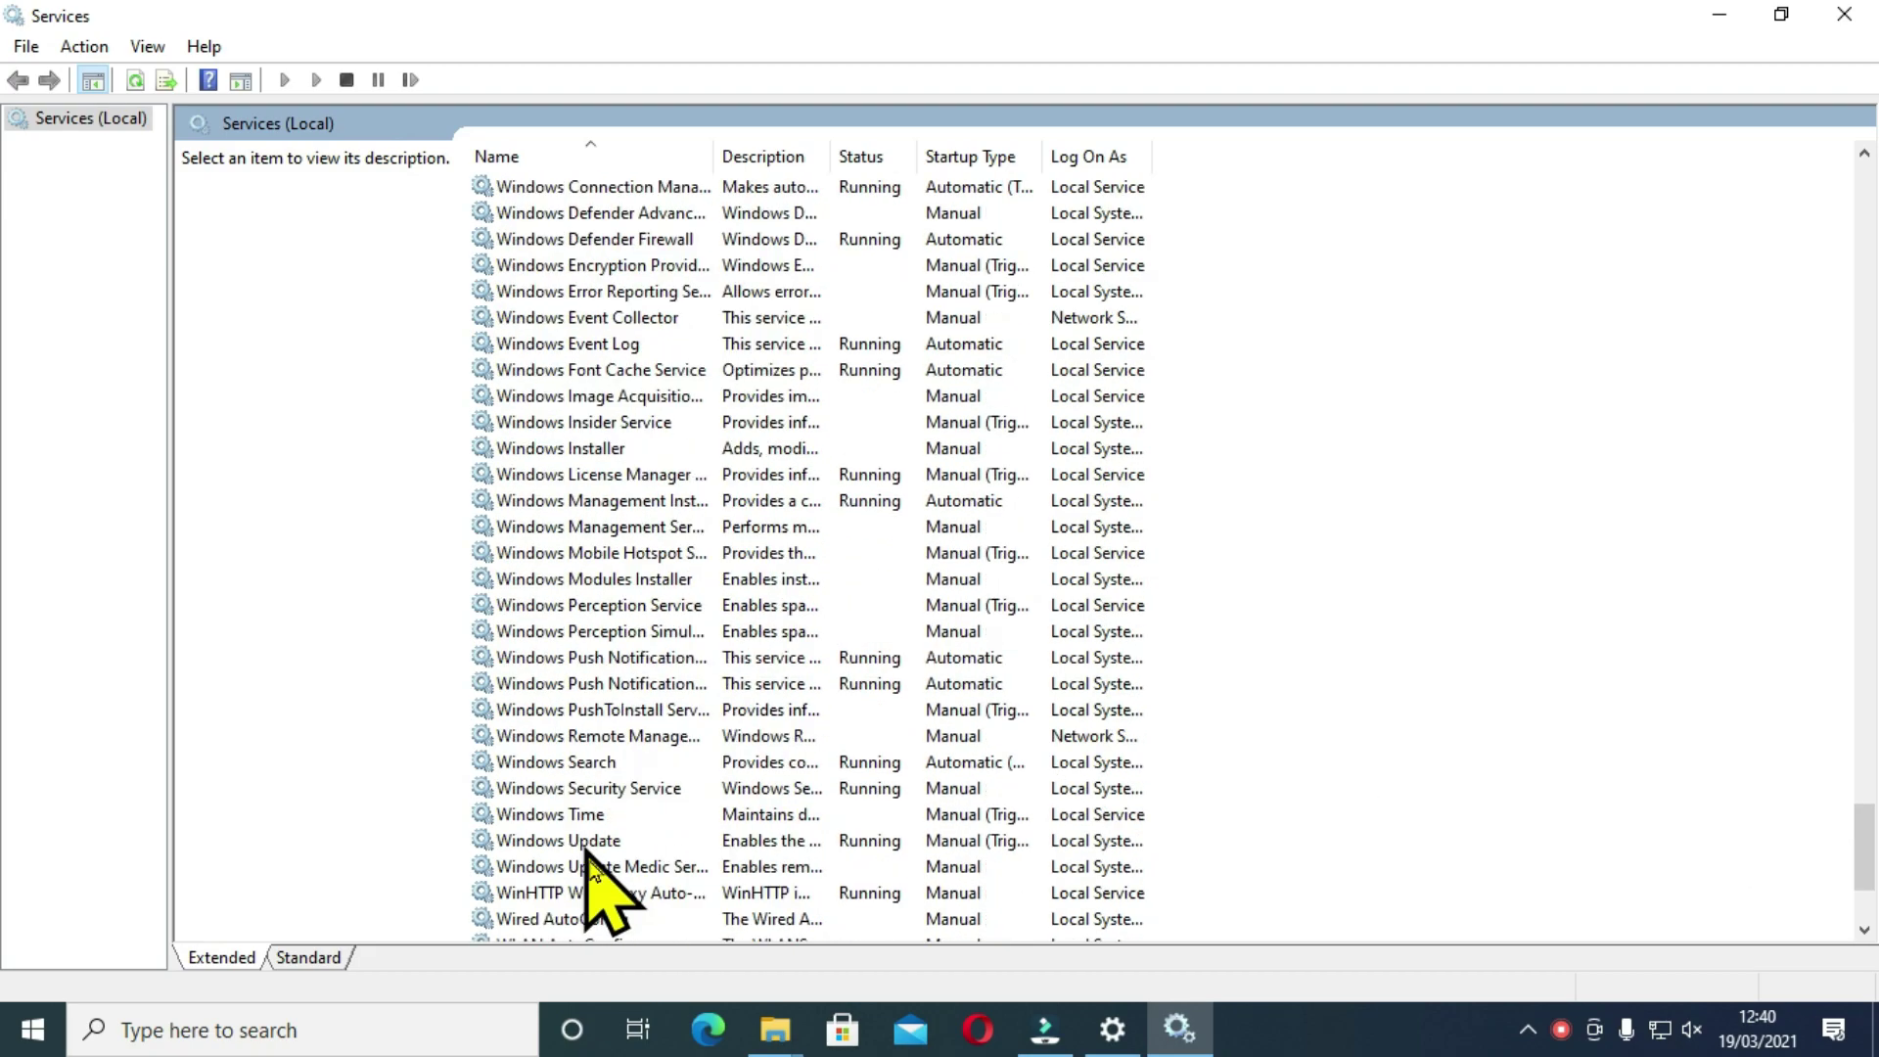
{"action": "left_click", "coordinate": [602, 844]}
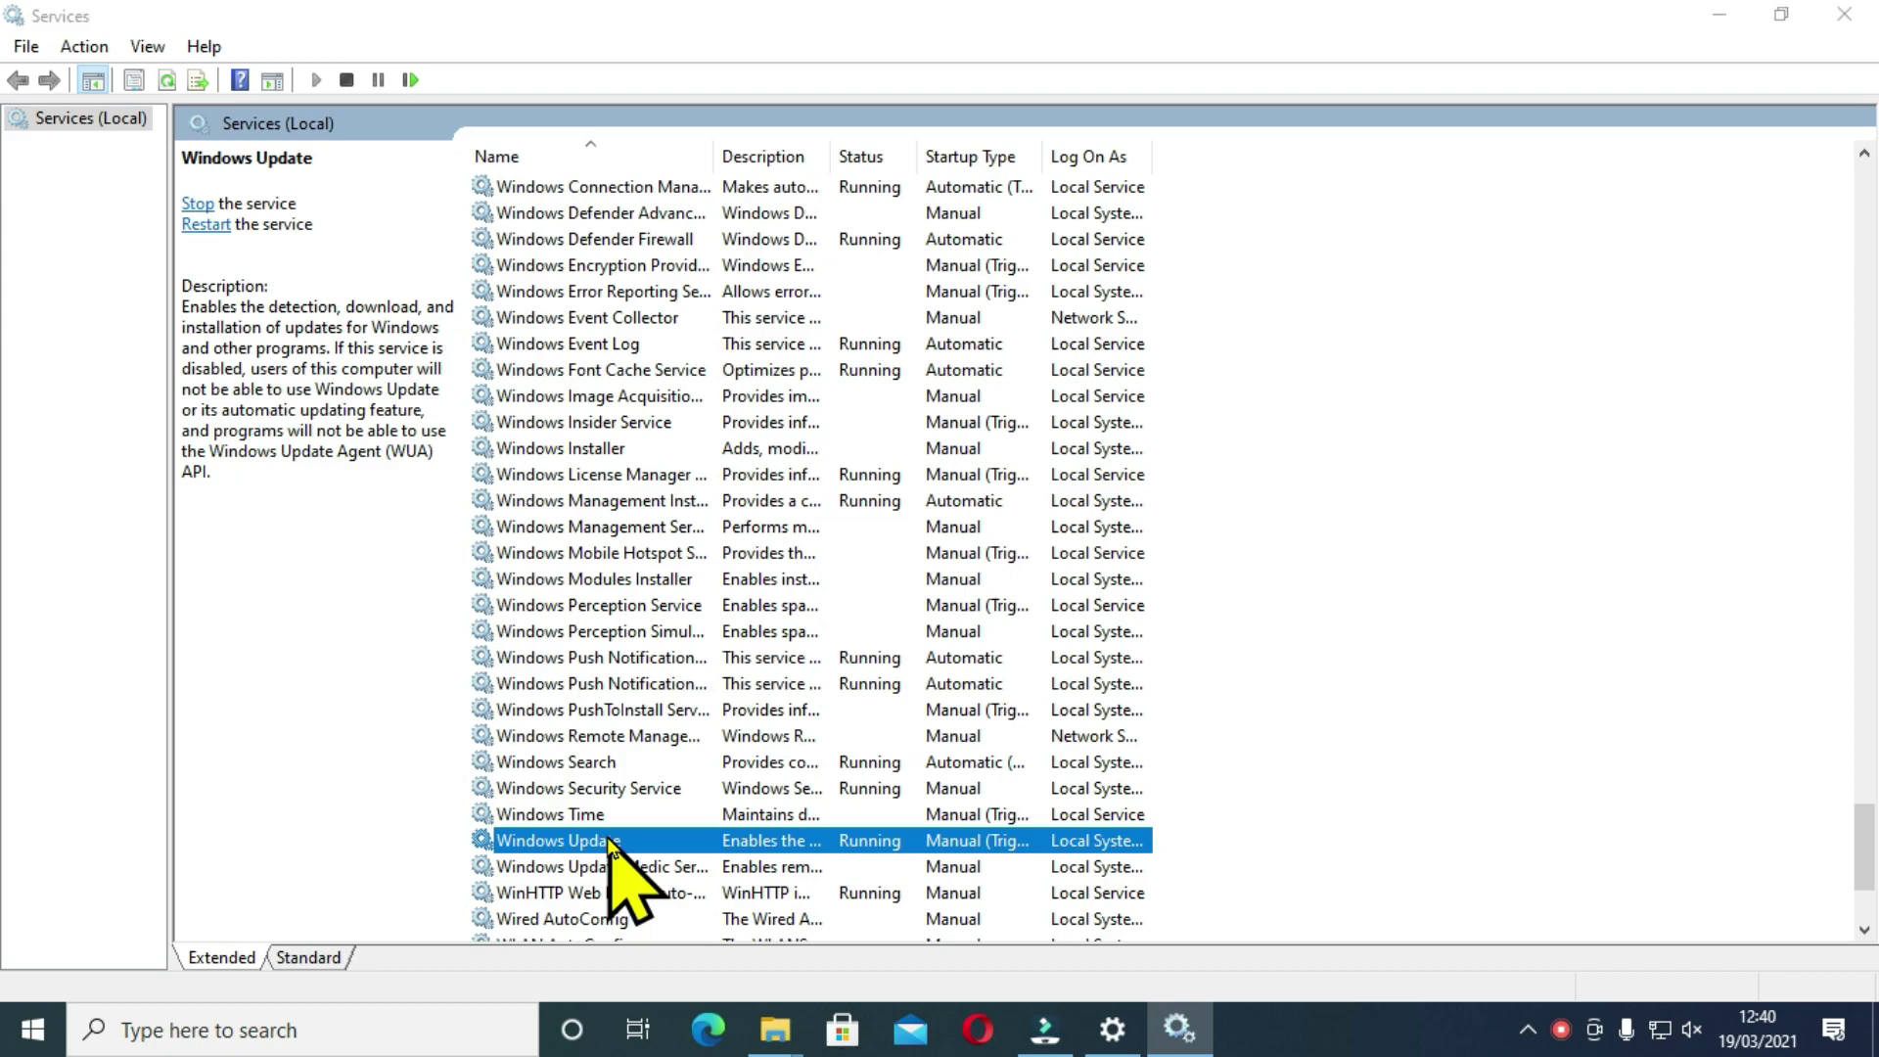
Set Windows Update's startup type to Disabled, stop the service, and view its Recovery settings
{"action": "double_click", "coordinate": [609, 842]}
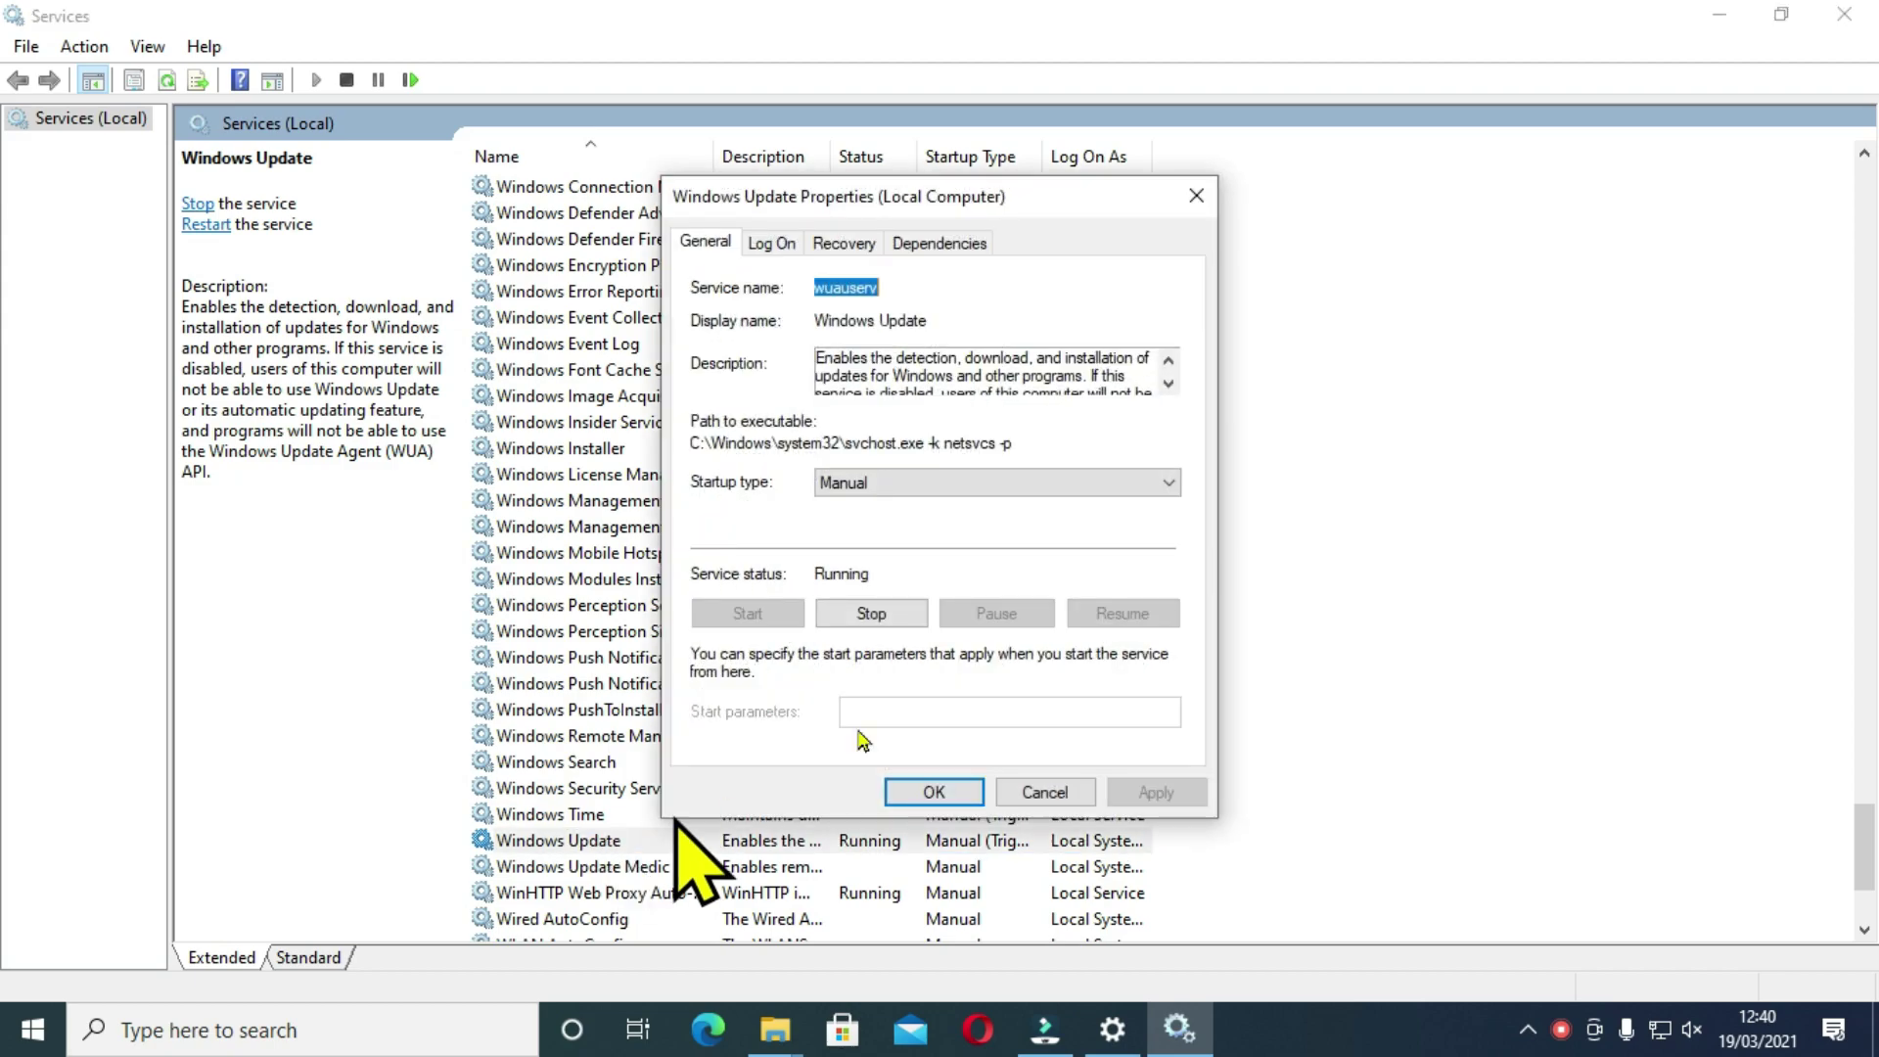
{"action": "left_click", "coordinate": [1149, 495]}
{"action": "left_click", "coordinate": [858, 565]}
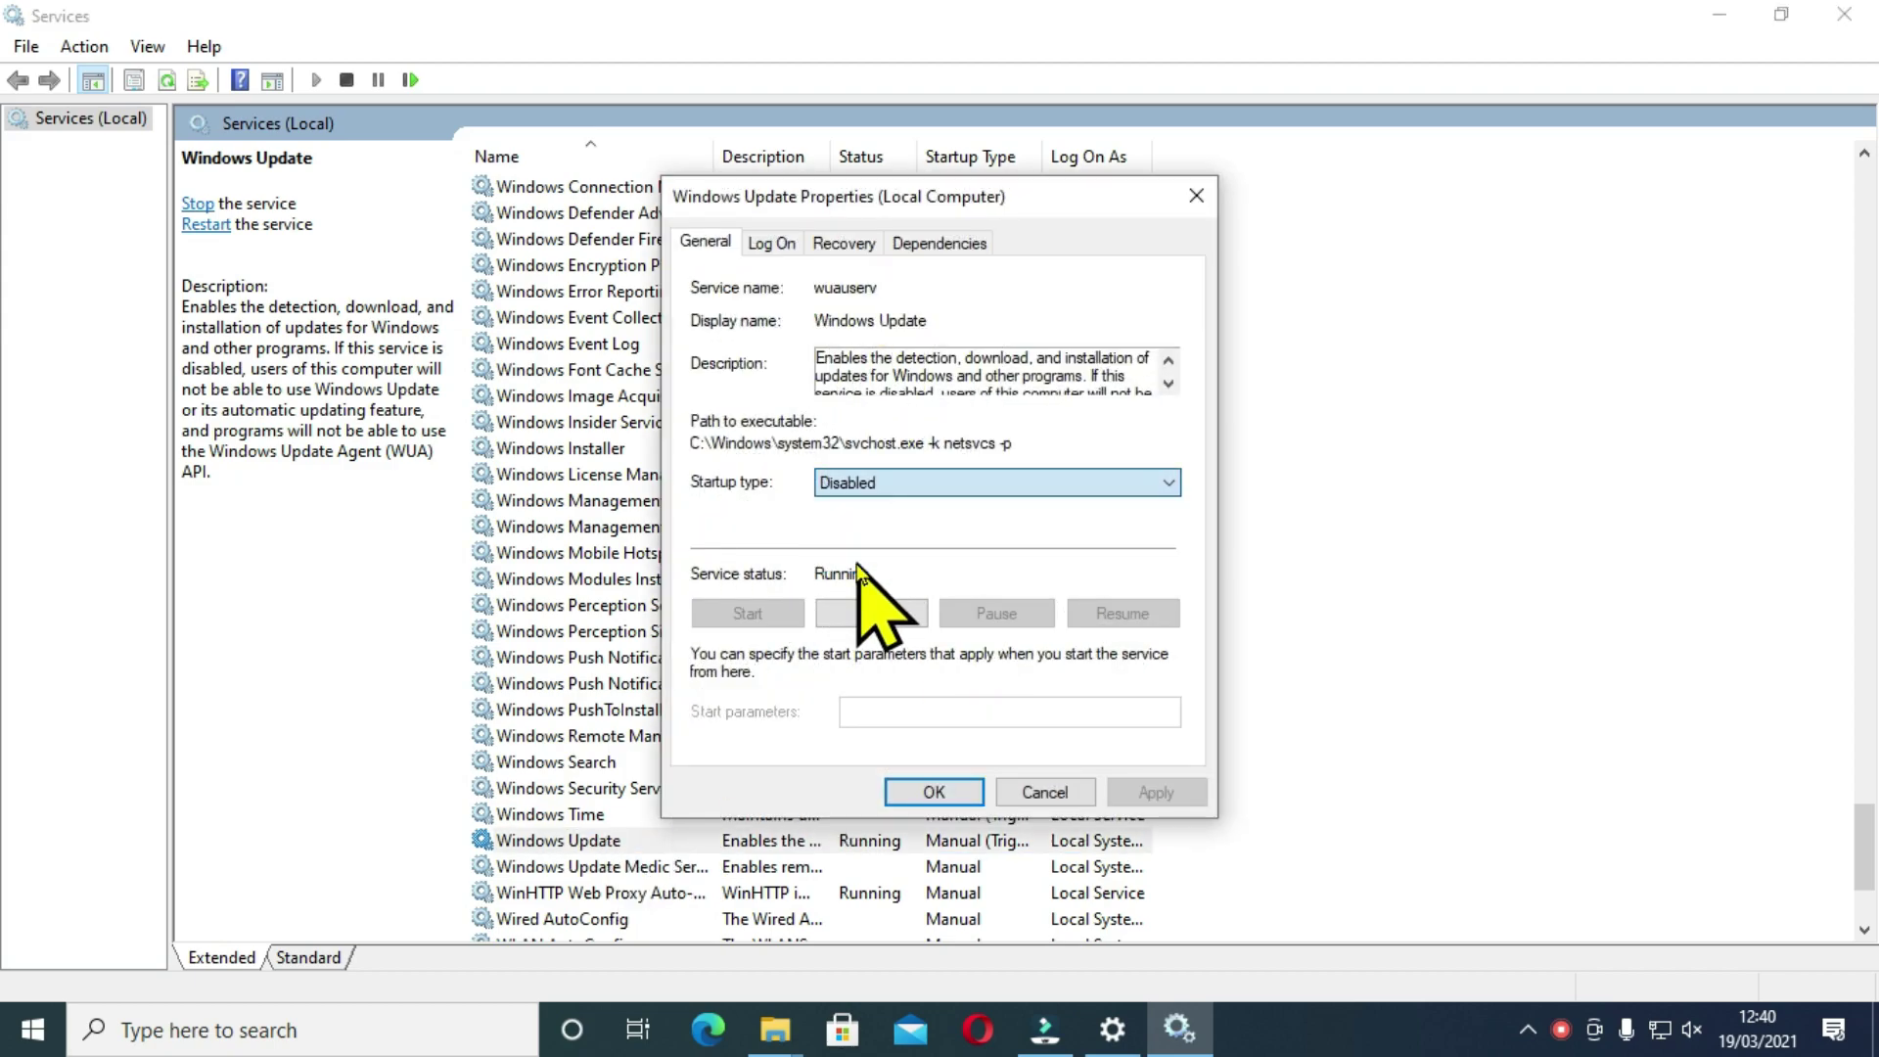
{"action": "left_click", "coordinate": [879, 612]}
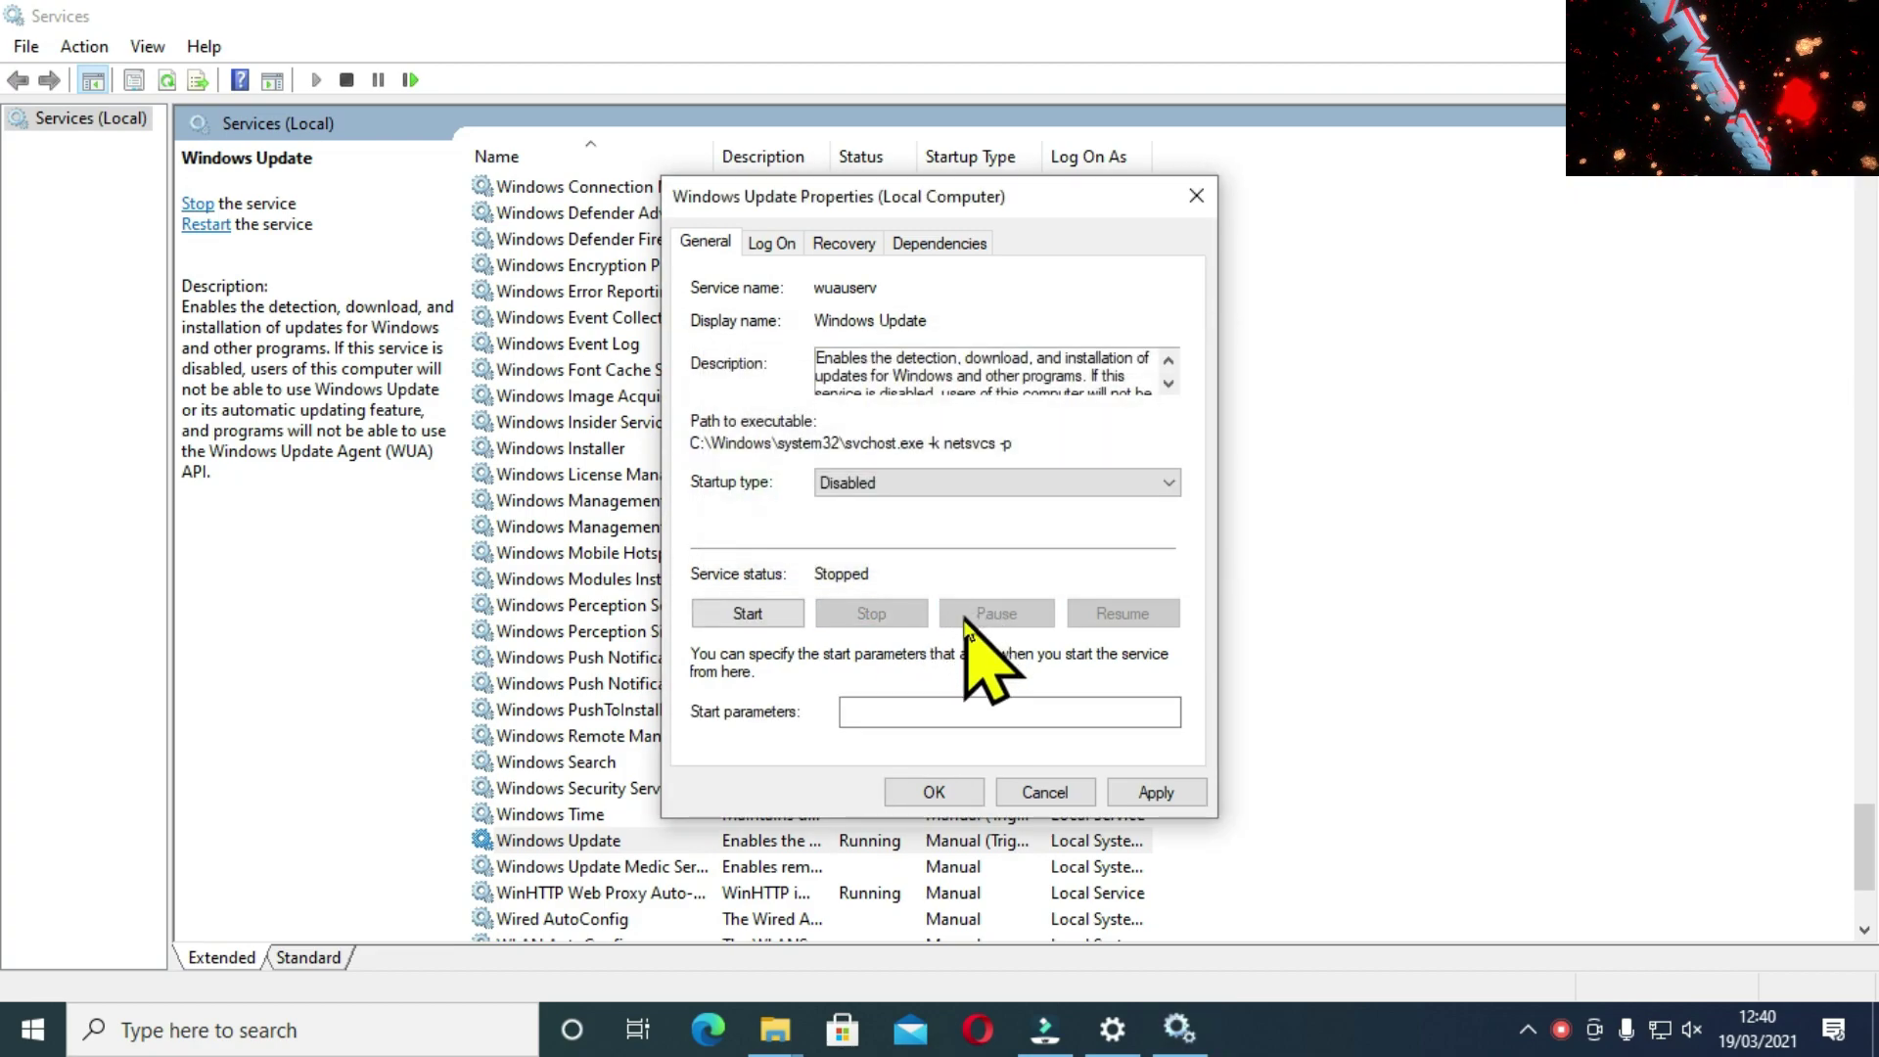
{"action": "left_click", "coordinate": [844, 243]}
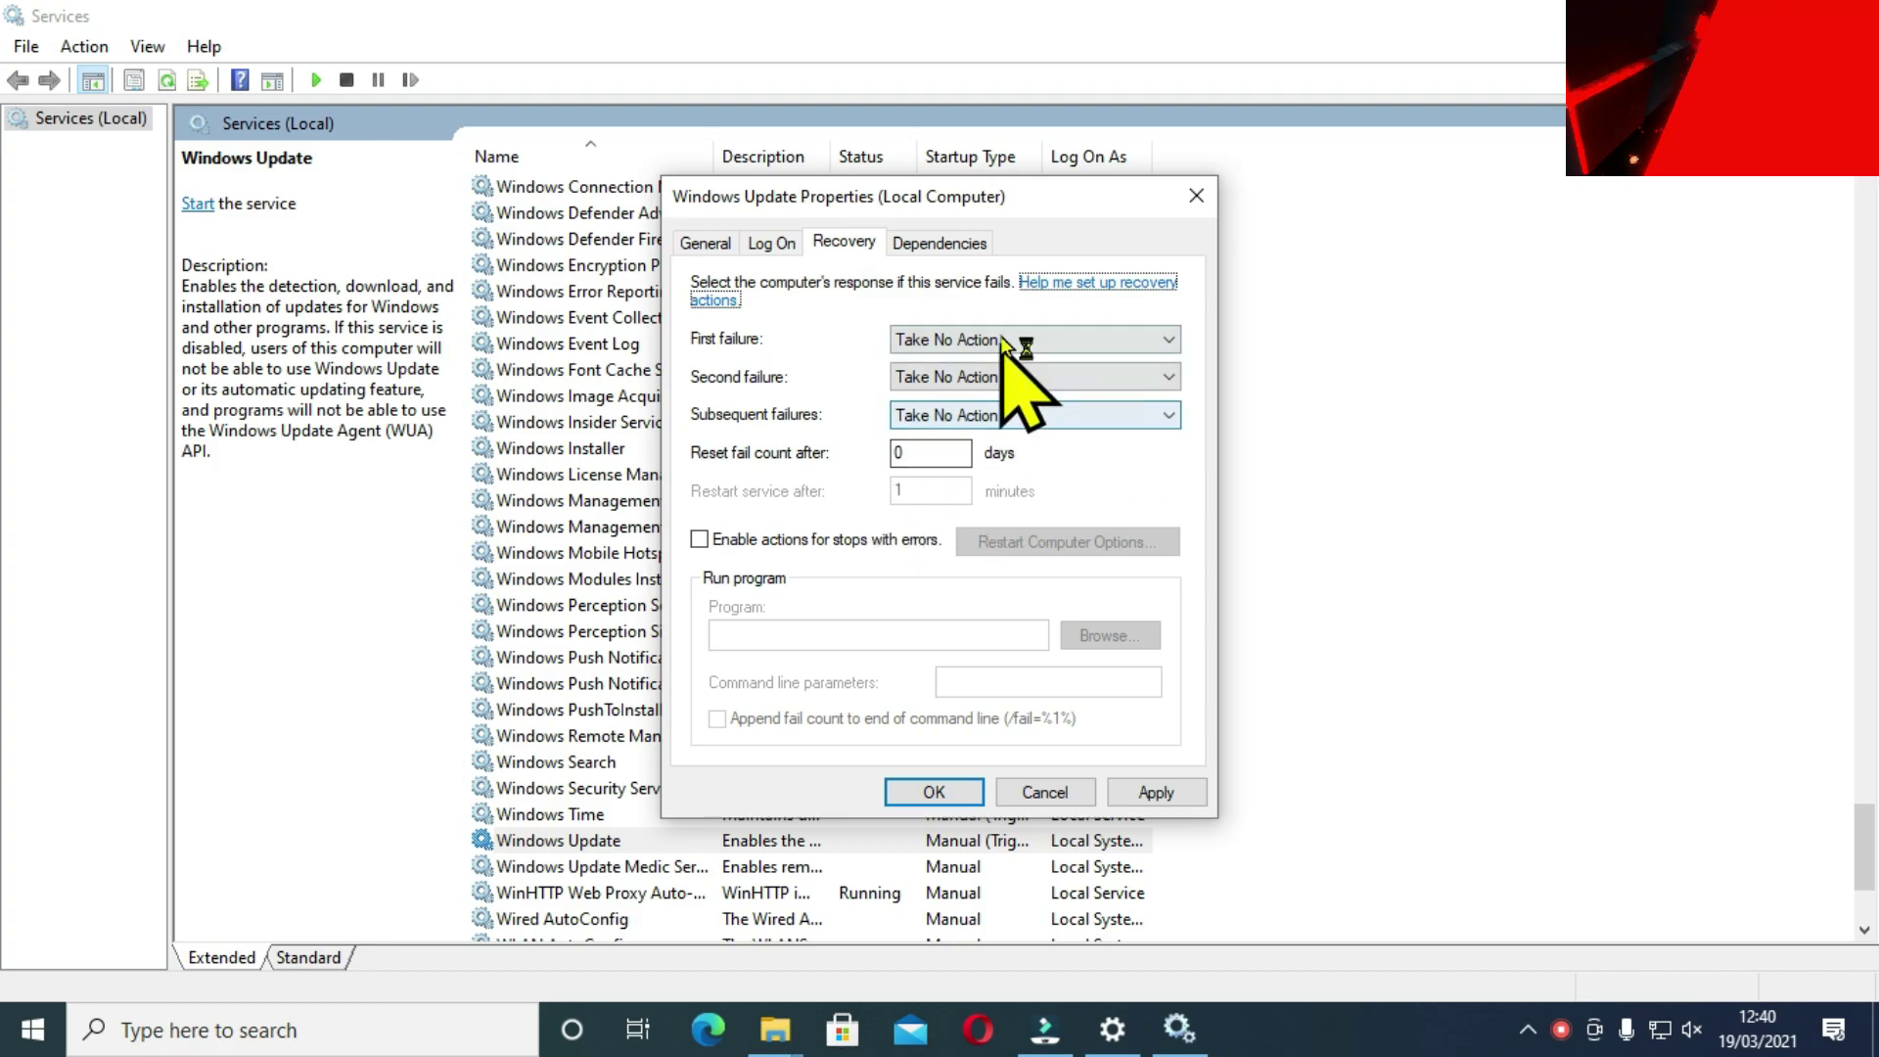
Keep first and subsequent failure responses at Take No Action, apply, and close with OK
{"action": "left_click", "coordinate": [1167, 343]}
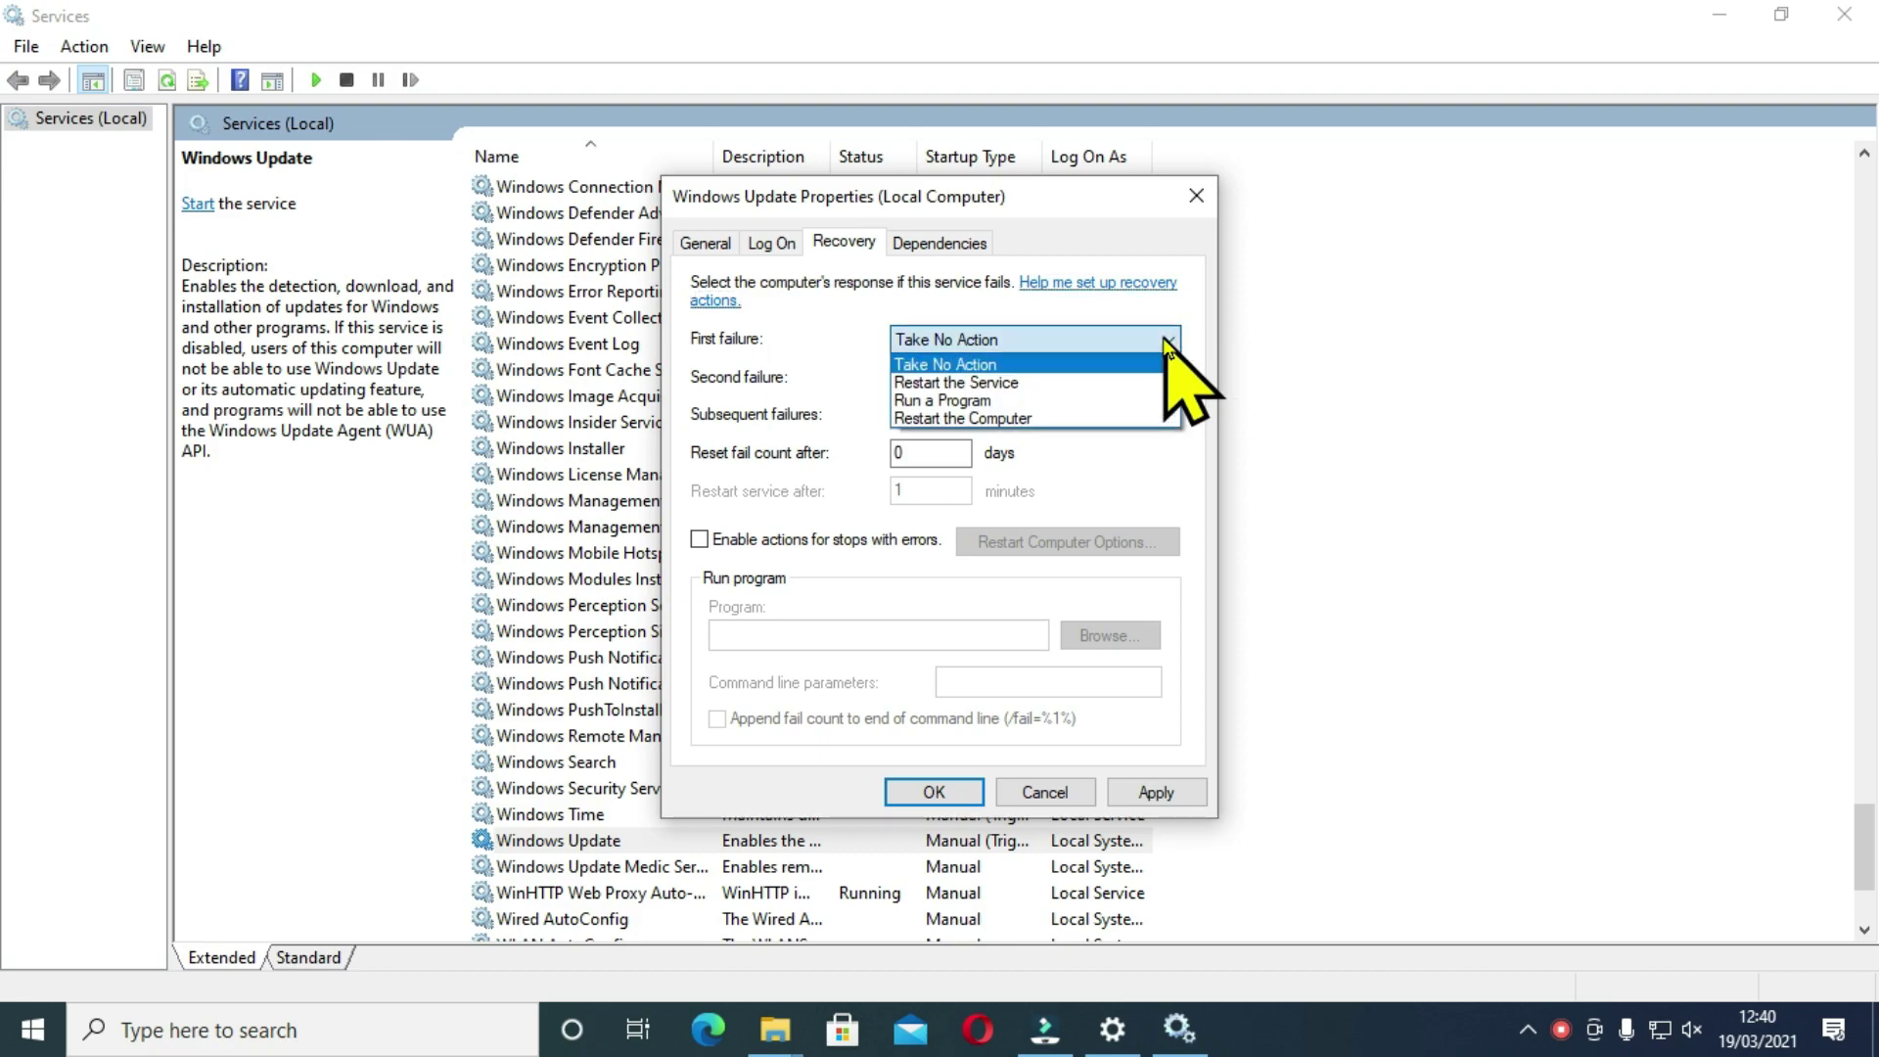
{"action": "left_click", "coordinate": [1168, 345]}
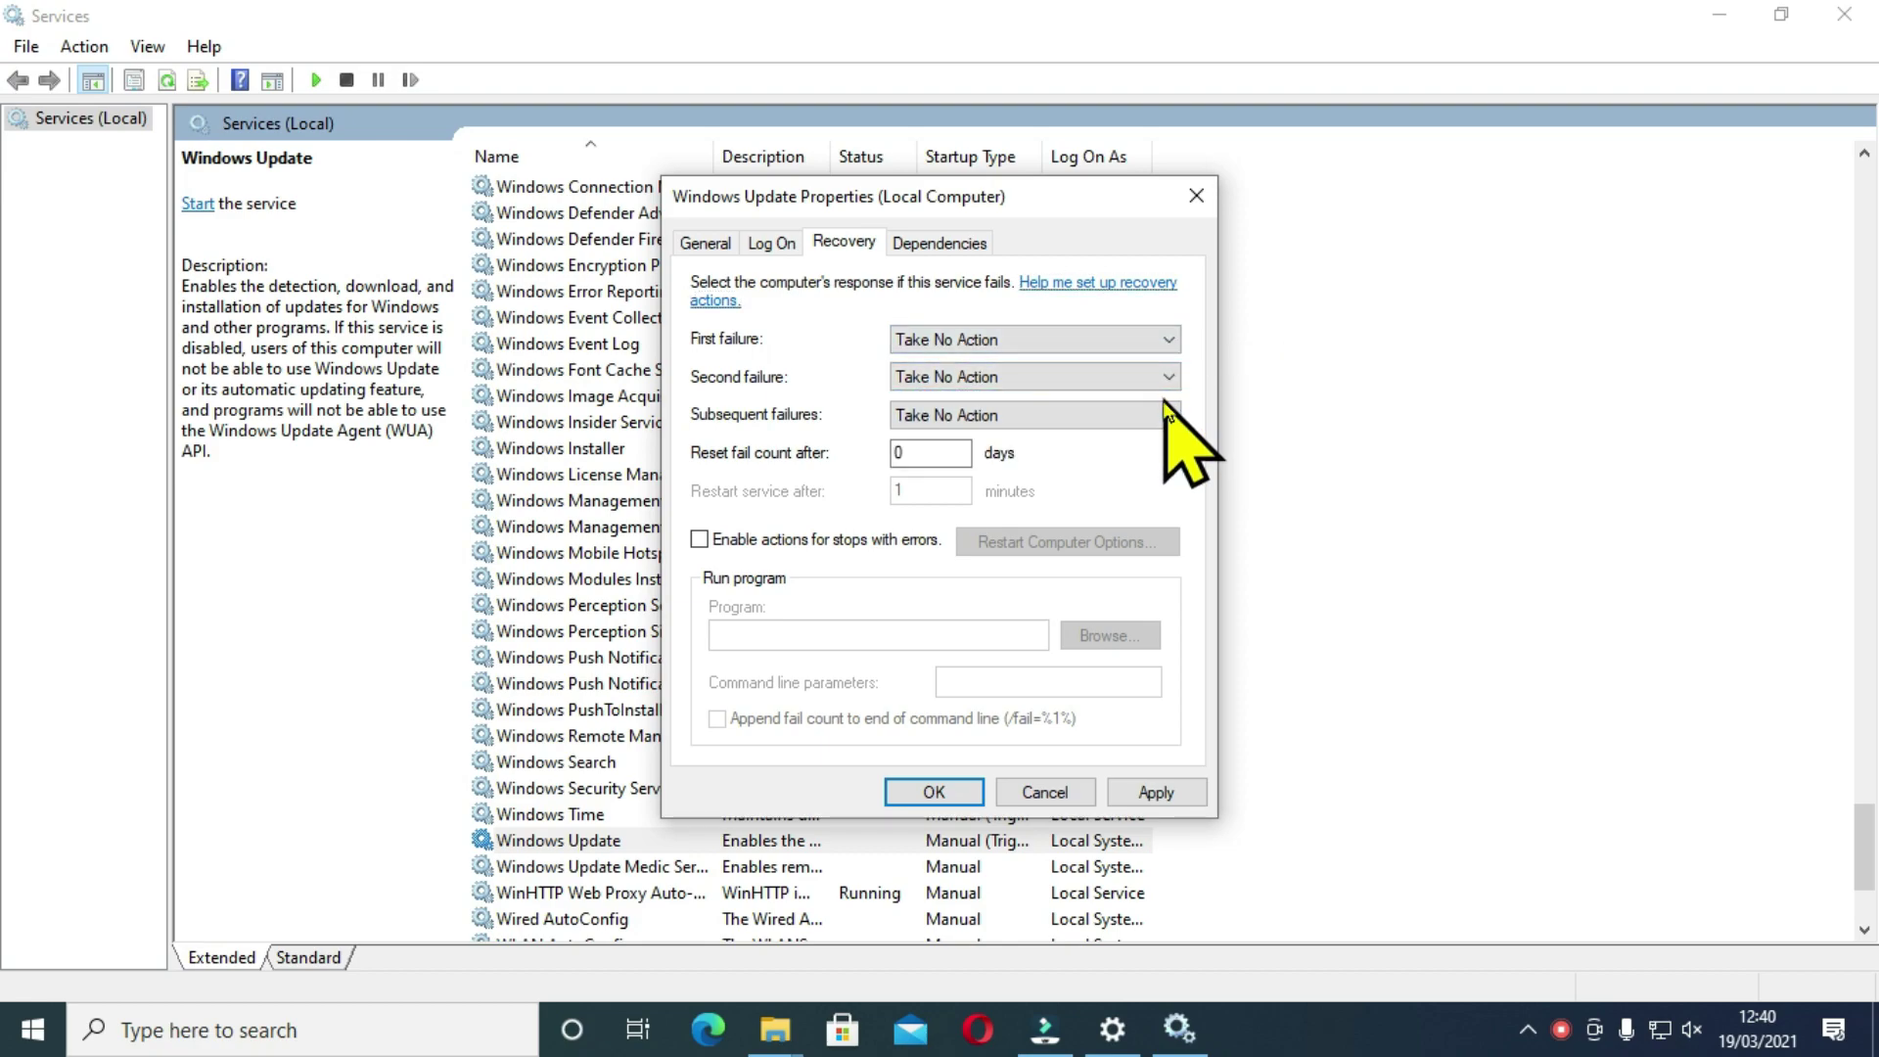
{"action": "left_click", "coordinate": [1166, 417]}
{"action": "left_click", "coordinate": [1166, 417]}
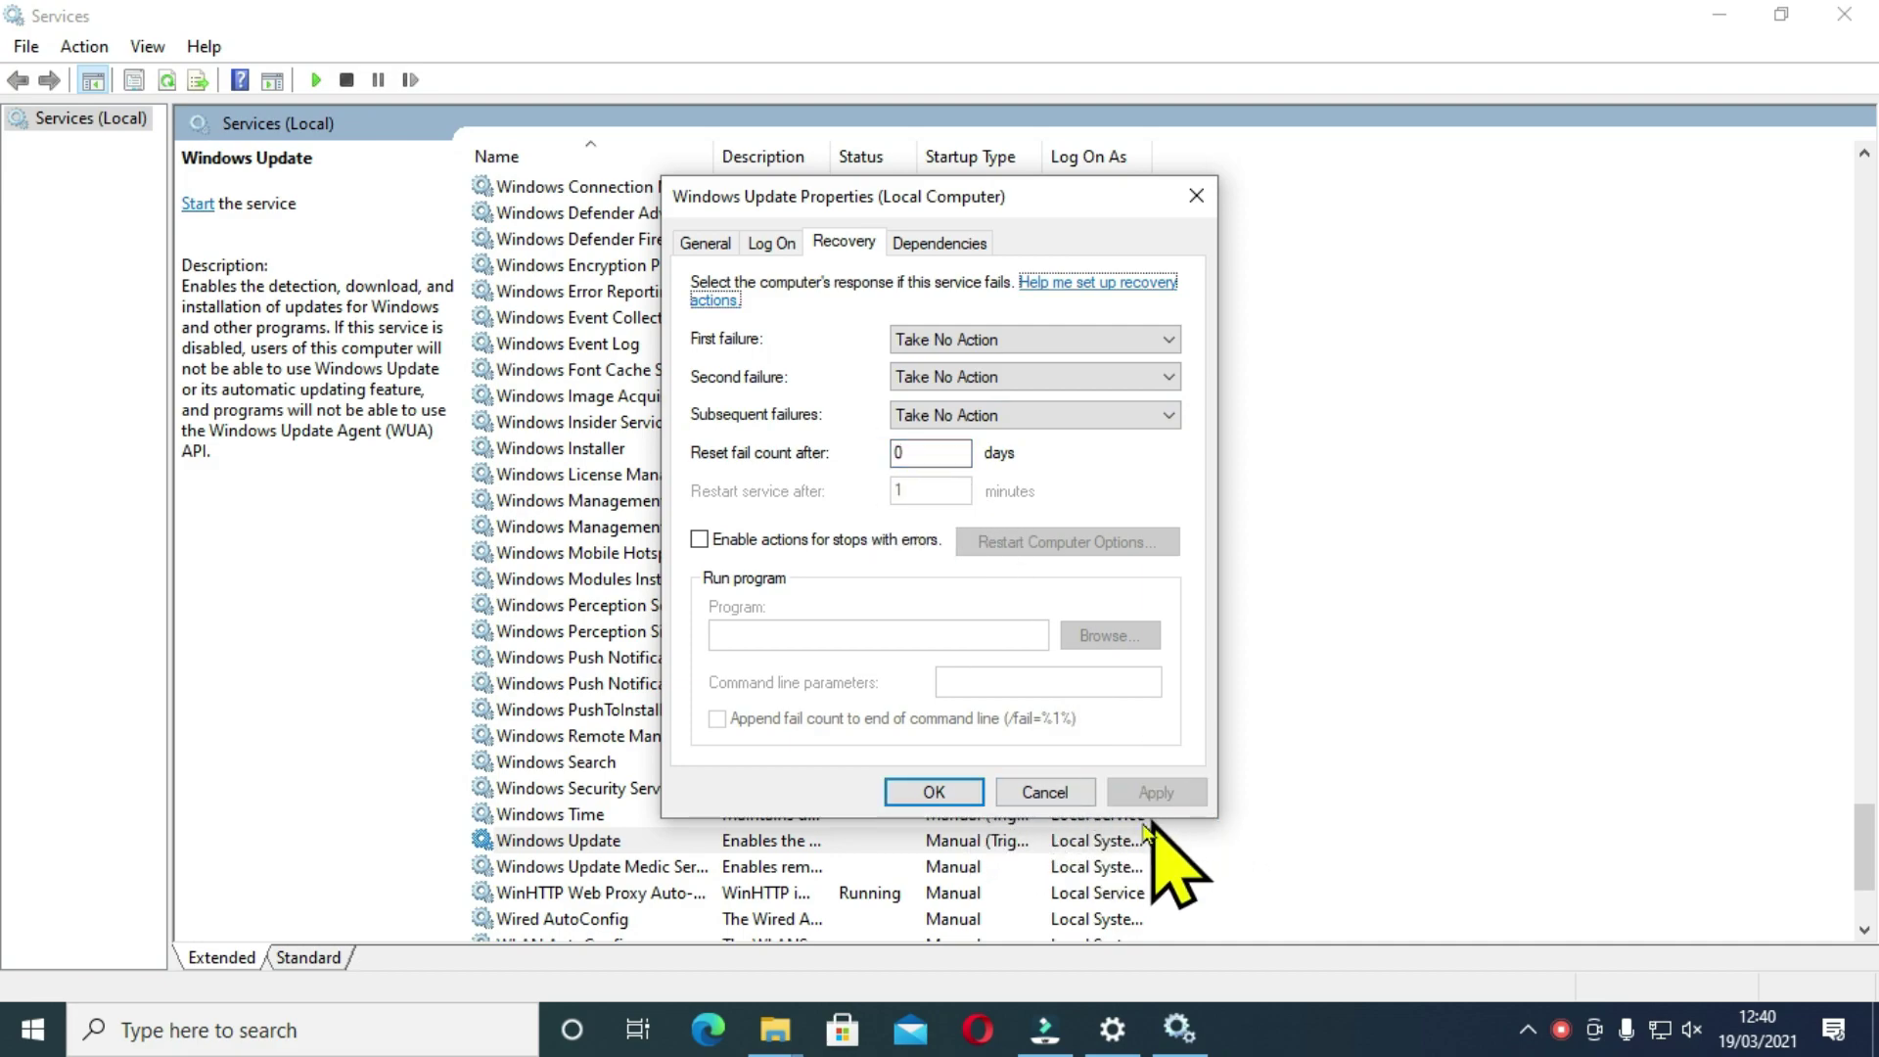
{"action": "left_click", "coordinate": [936, 793]}
{"action": "left_click", "coordinate": [936, 793]}
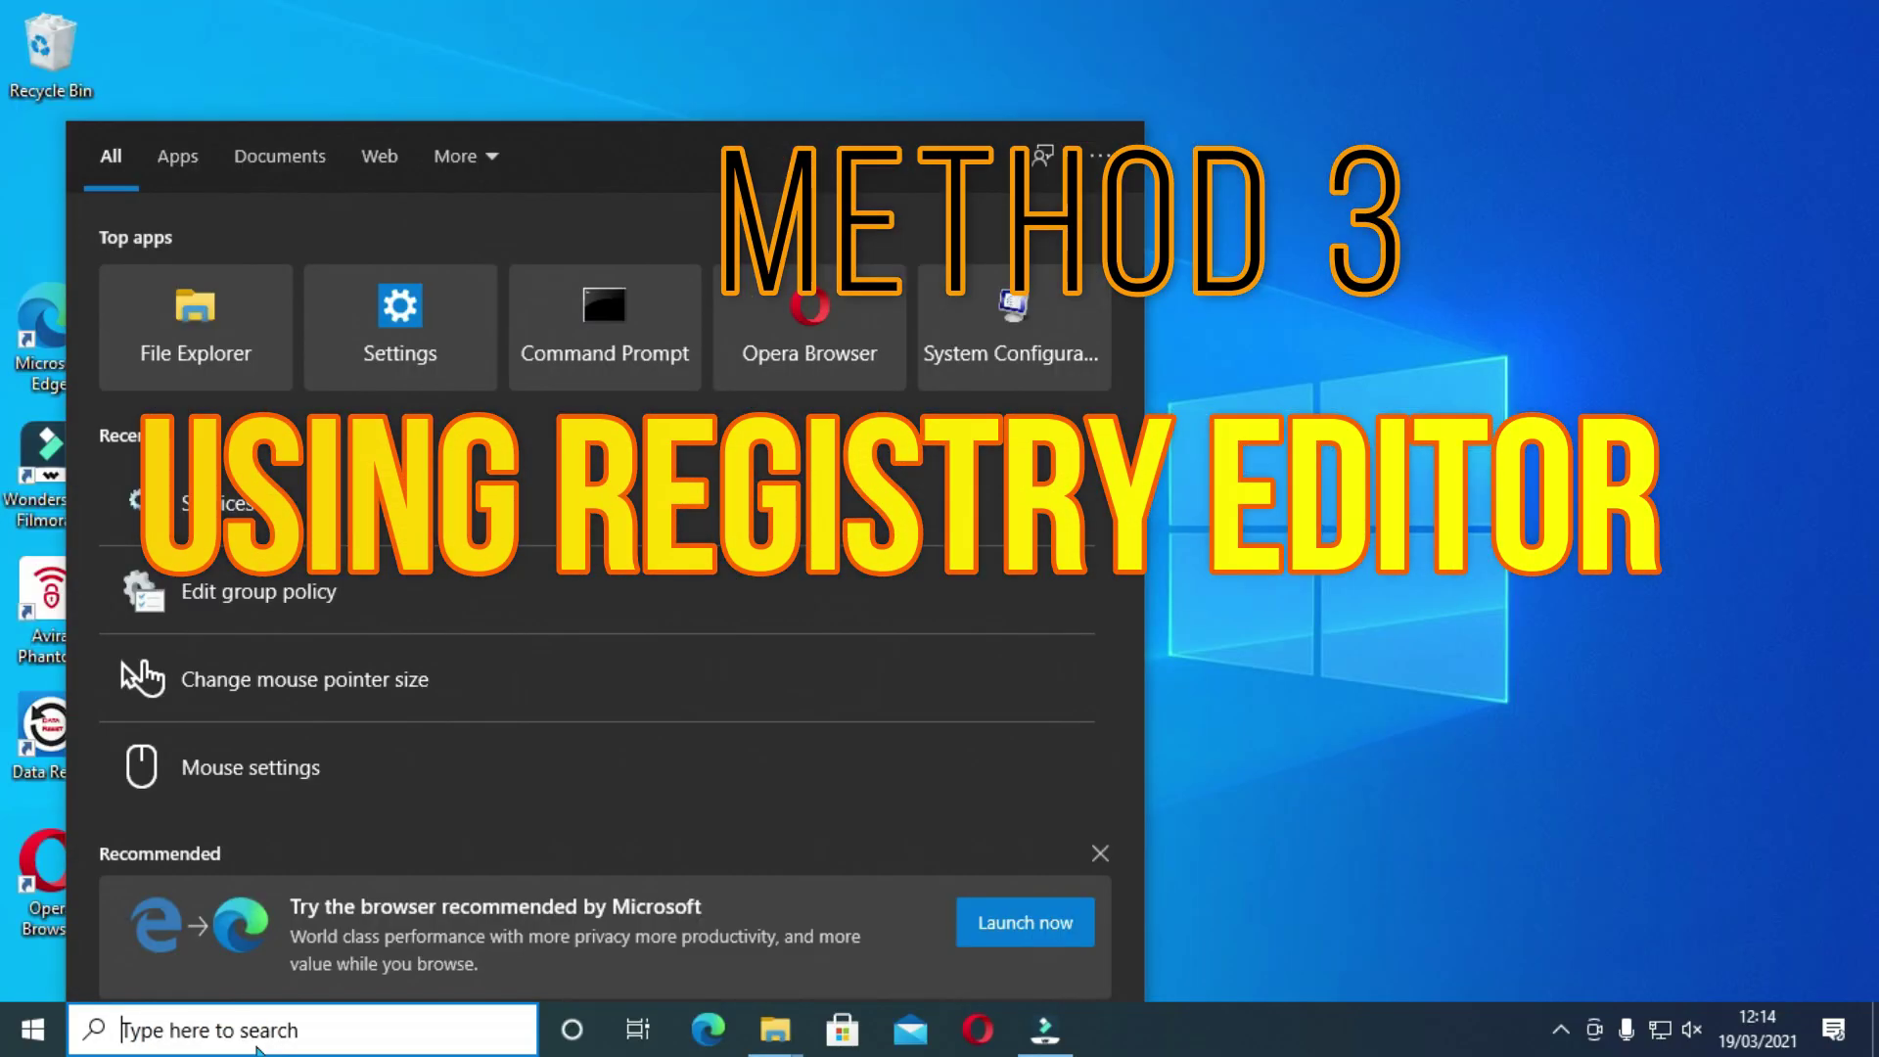
Search 're' and launch Registry Editor from the results
{"action": "type", "text": "reged"}
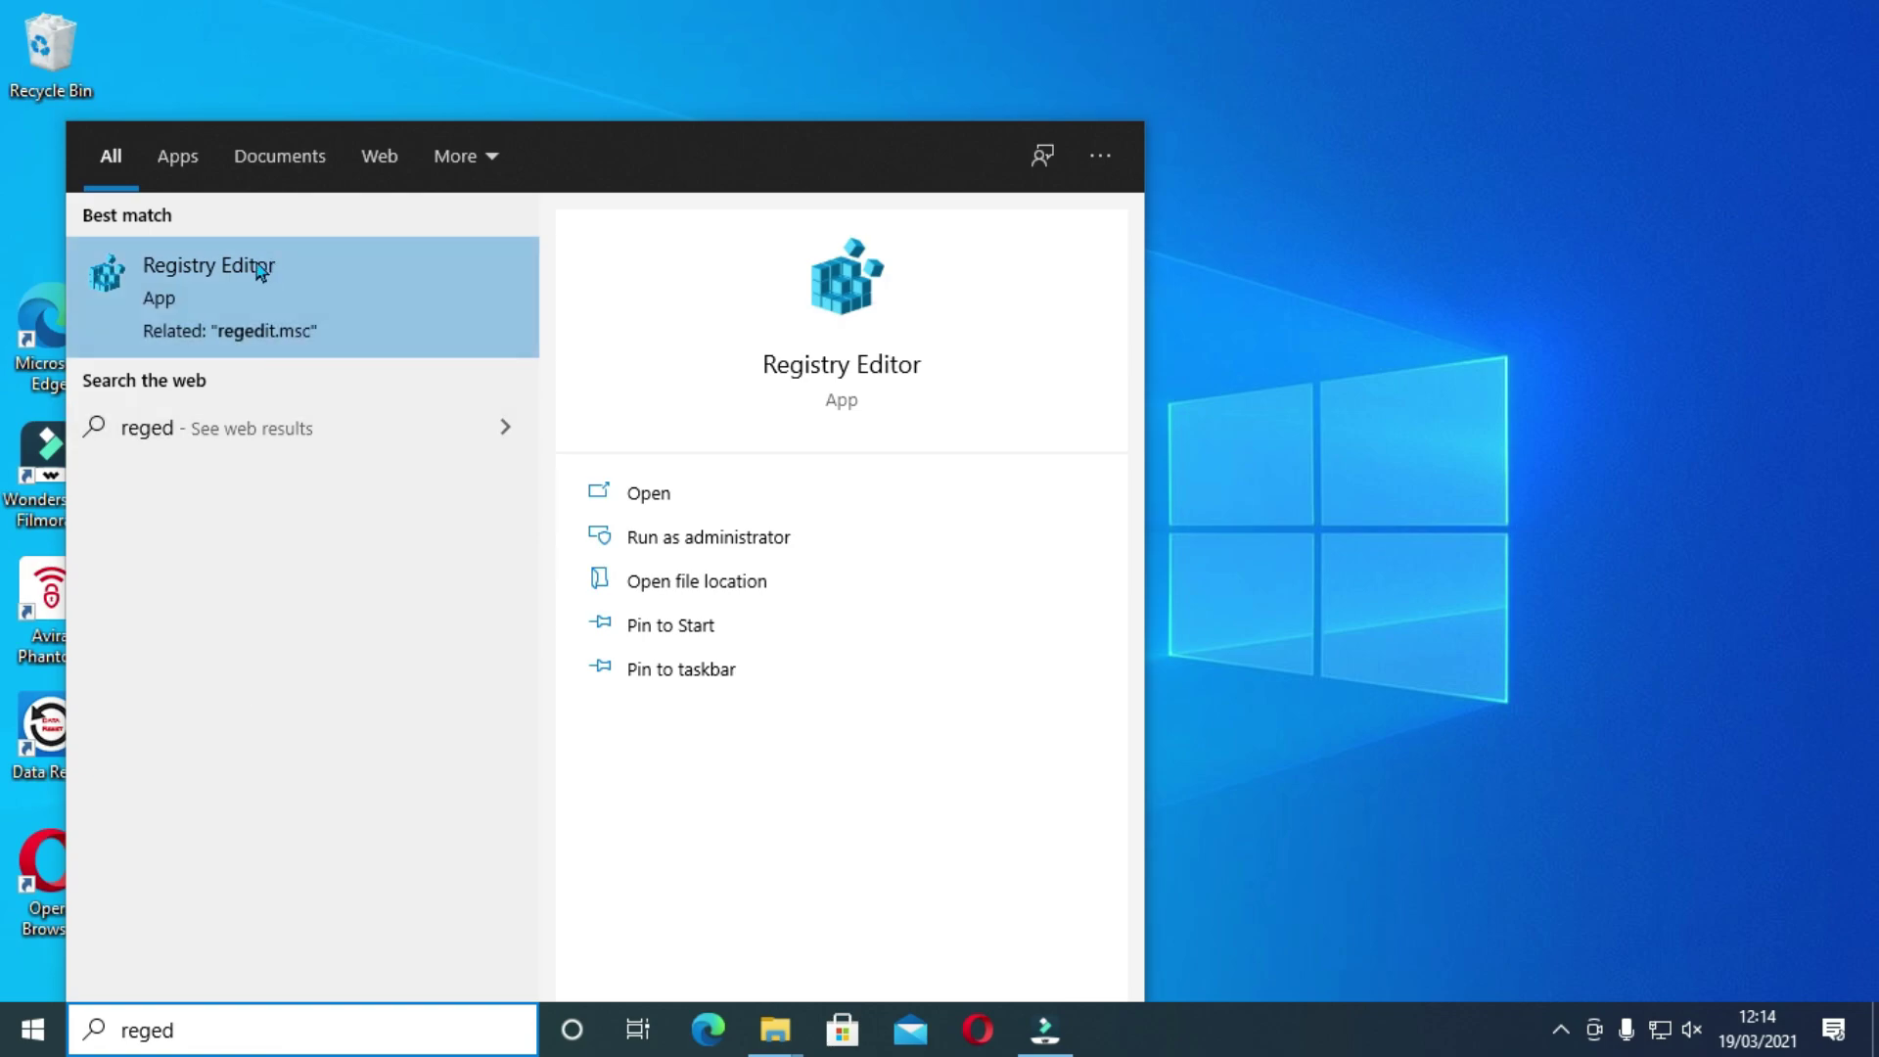
{"action": "left_click", "coordinate": [240, 285]}
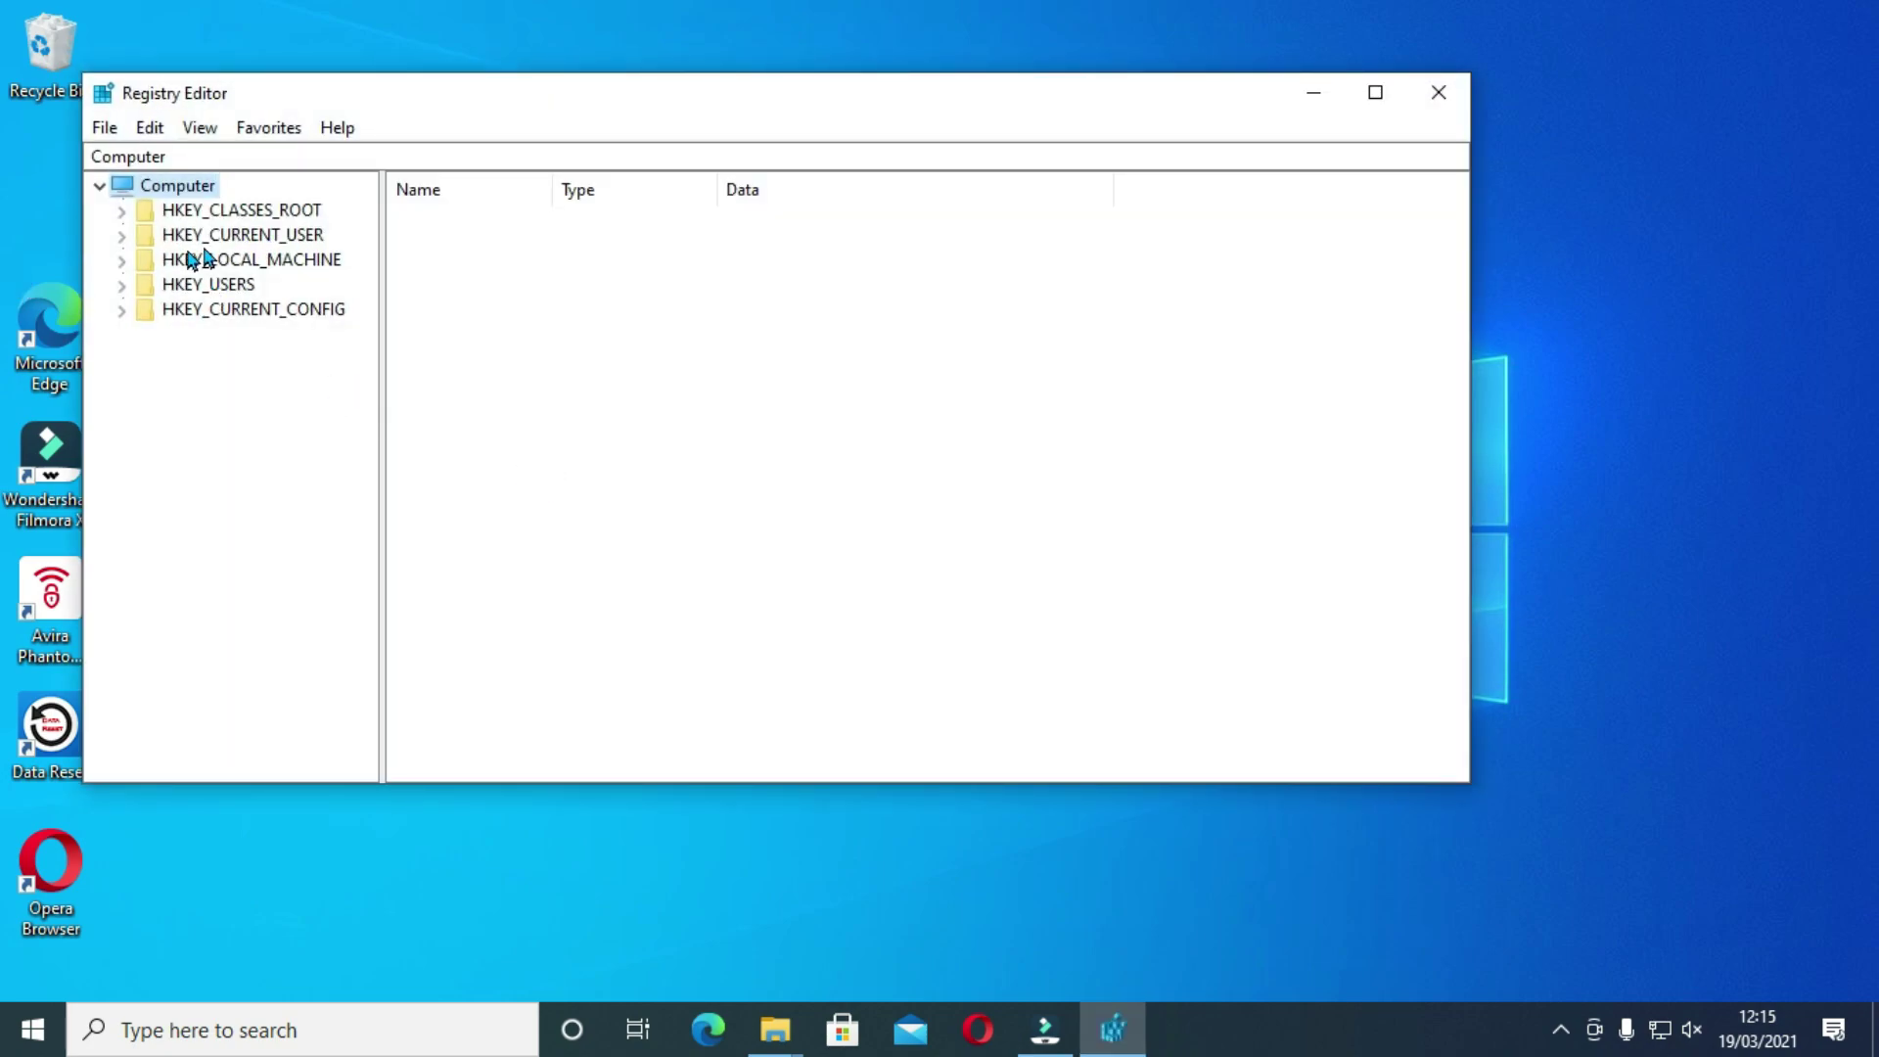
Maximize Registry Editor and expand HKEY_LOCAL_MACHINE > SOFTWARE to select the Windows key
{"action": "left_click", "coordinate": [118, 260]}
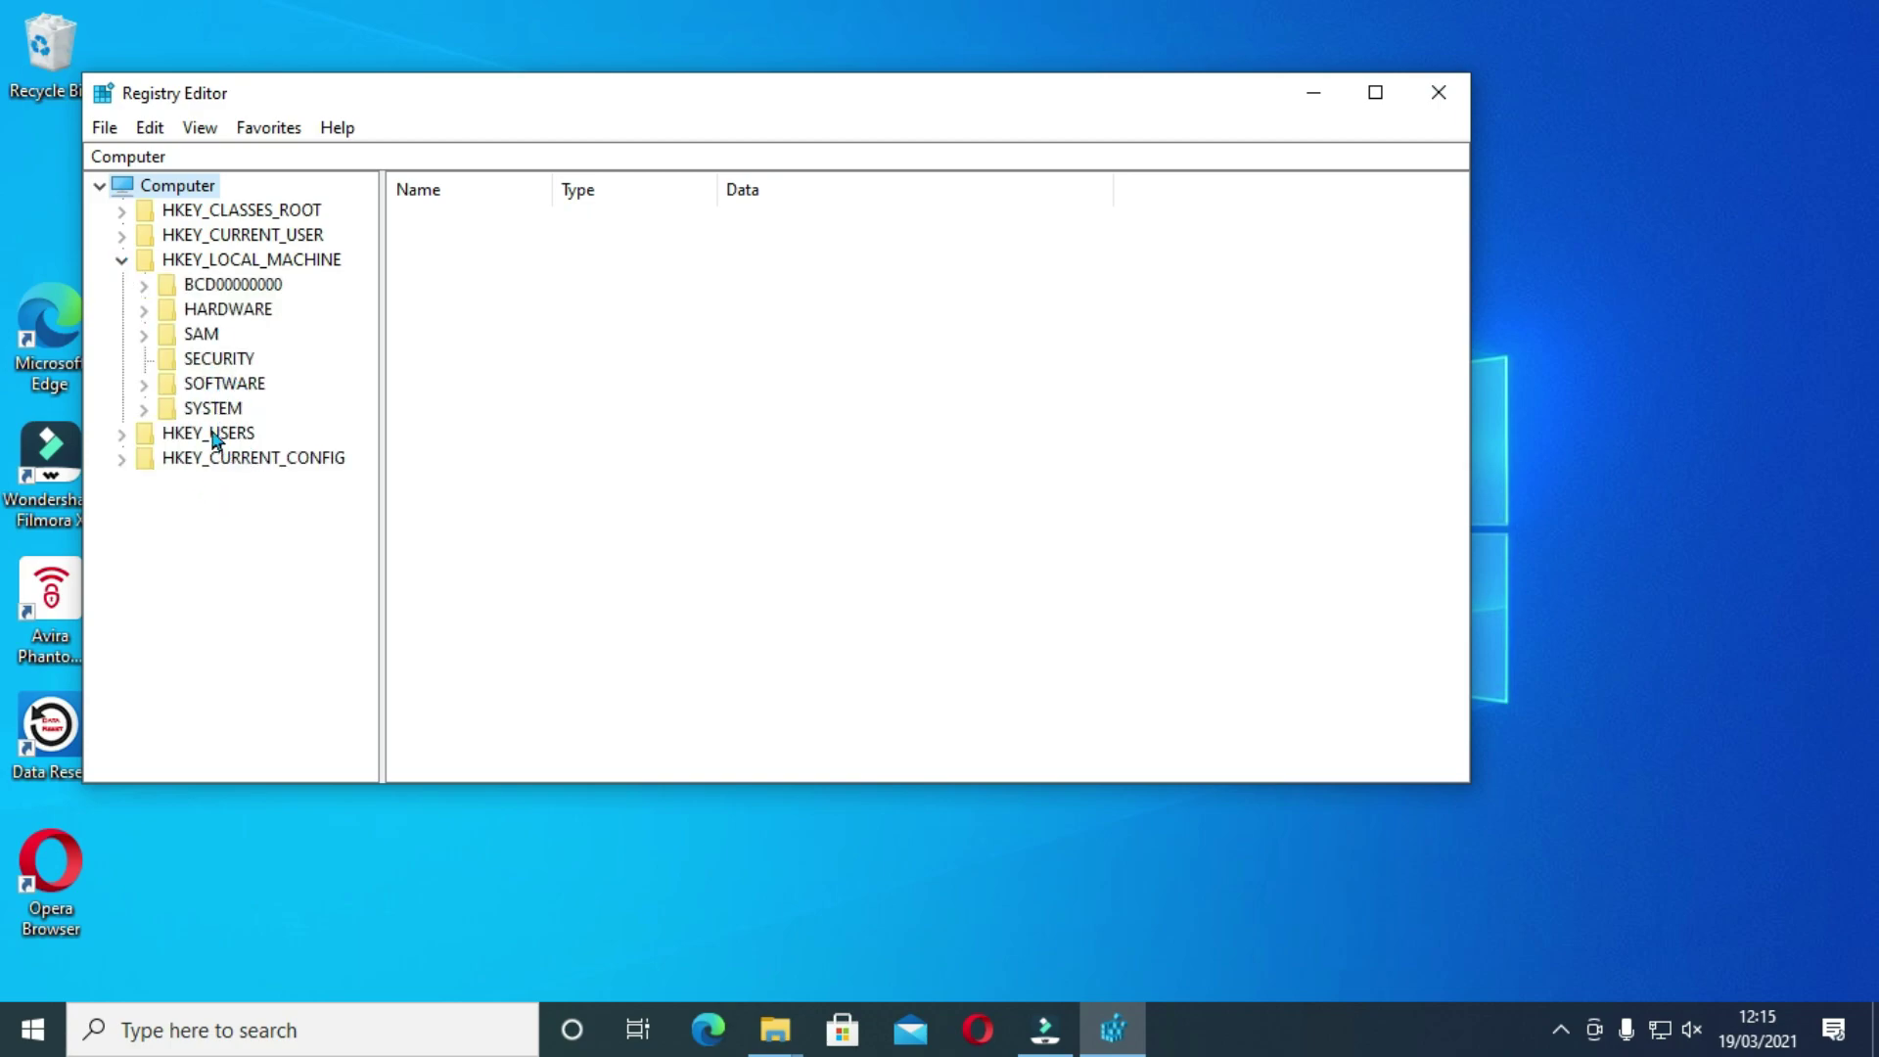
{"action": "left_click", "coordinate": [144, 384]}
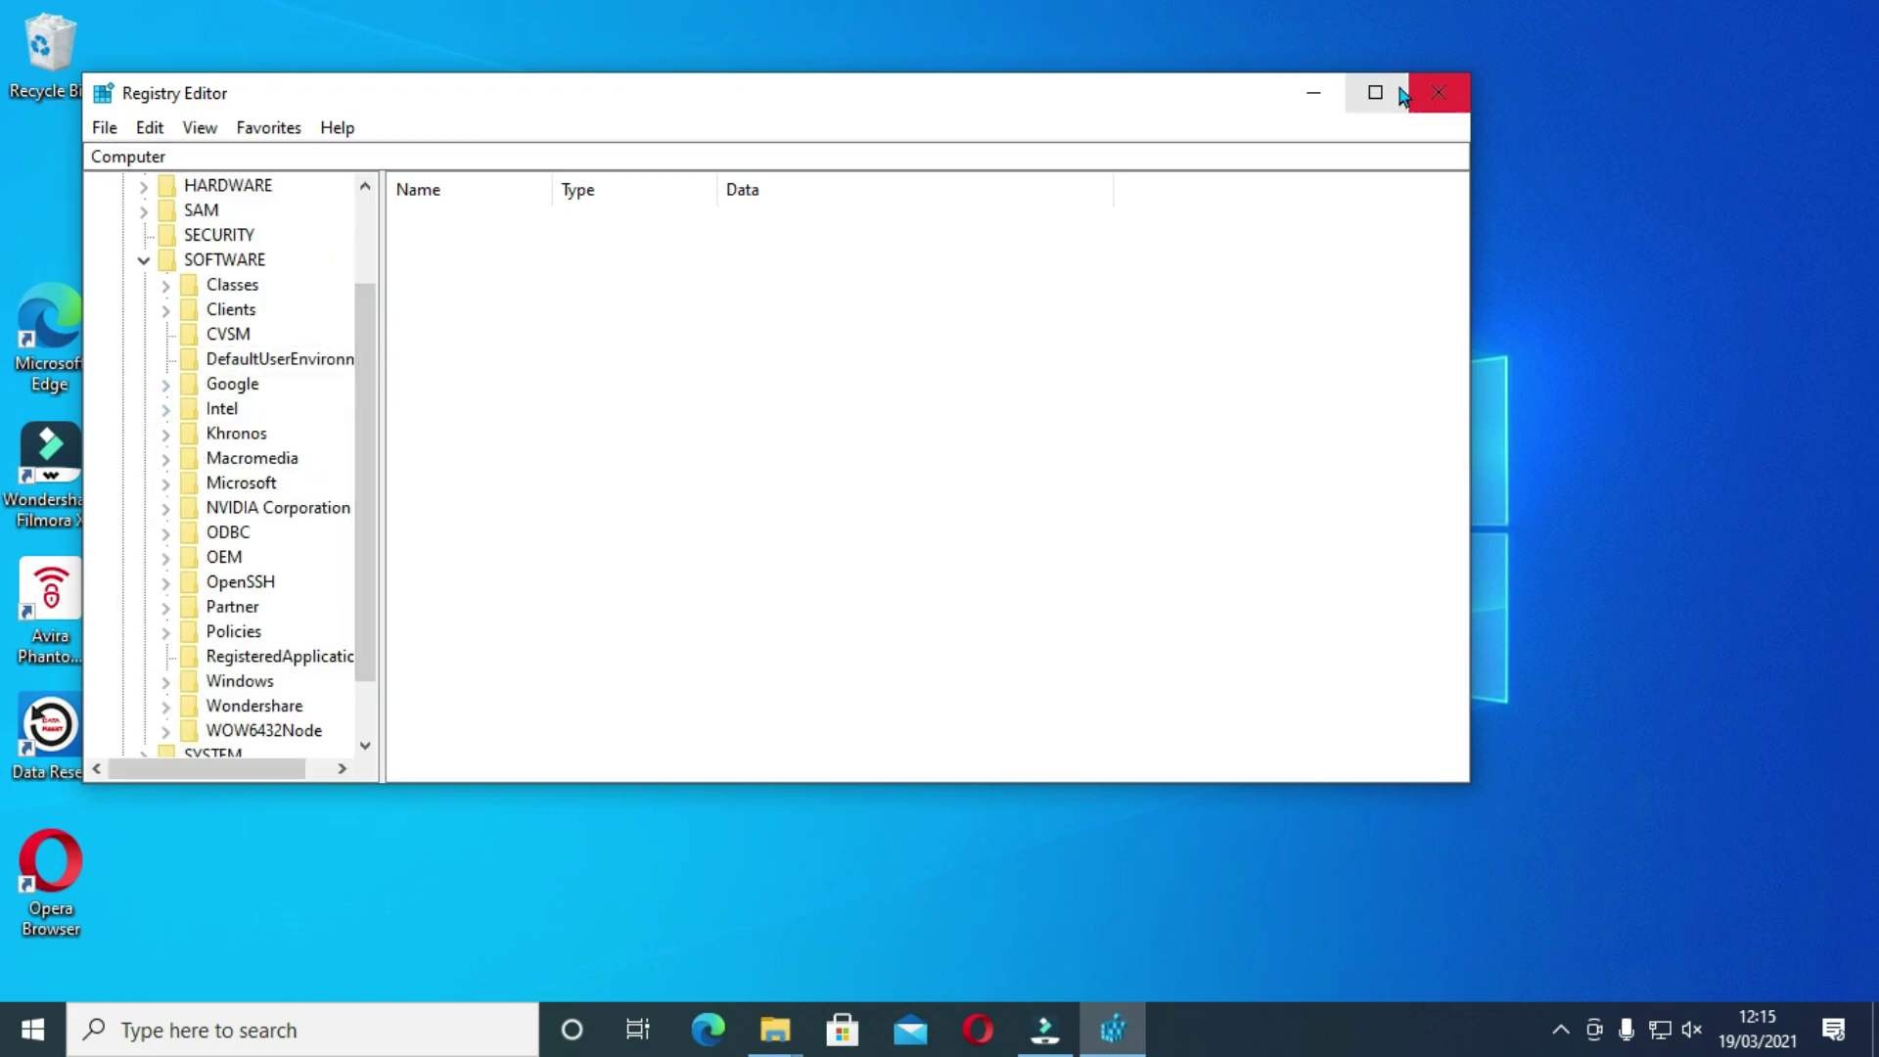
{"action": "left_click", "coordinate": [1376, 93]}
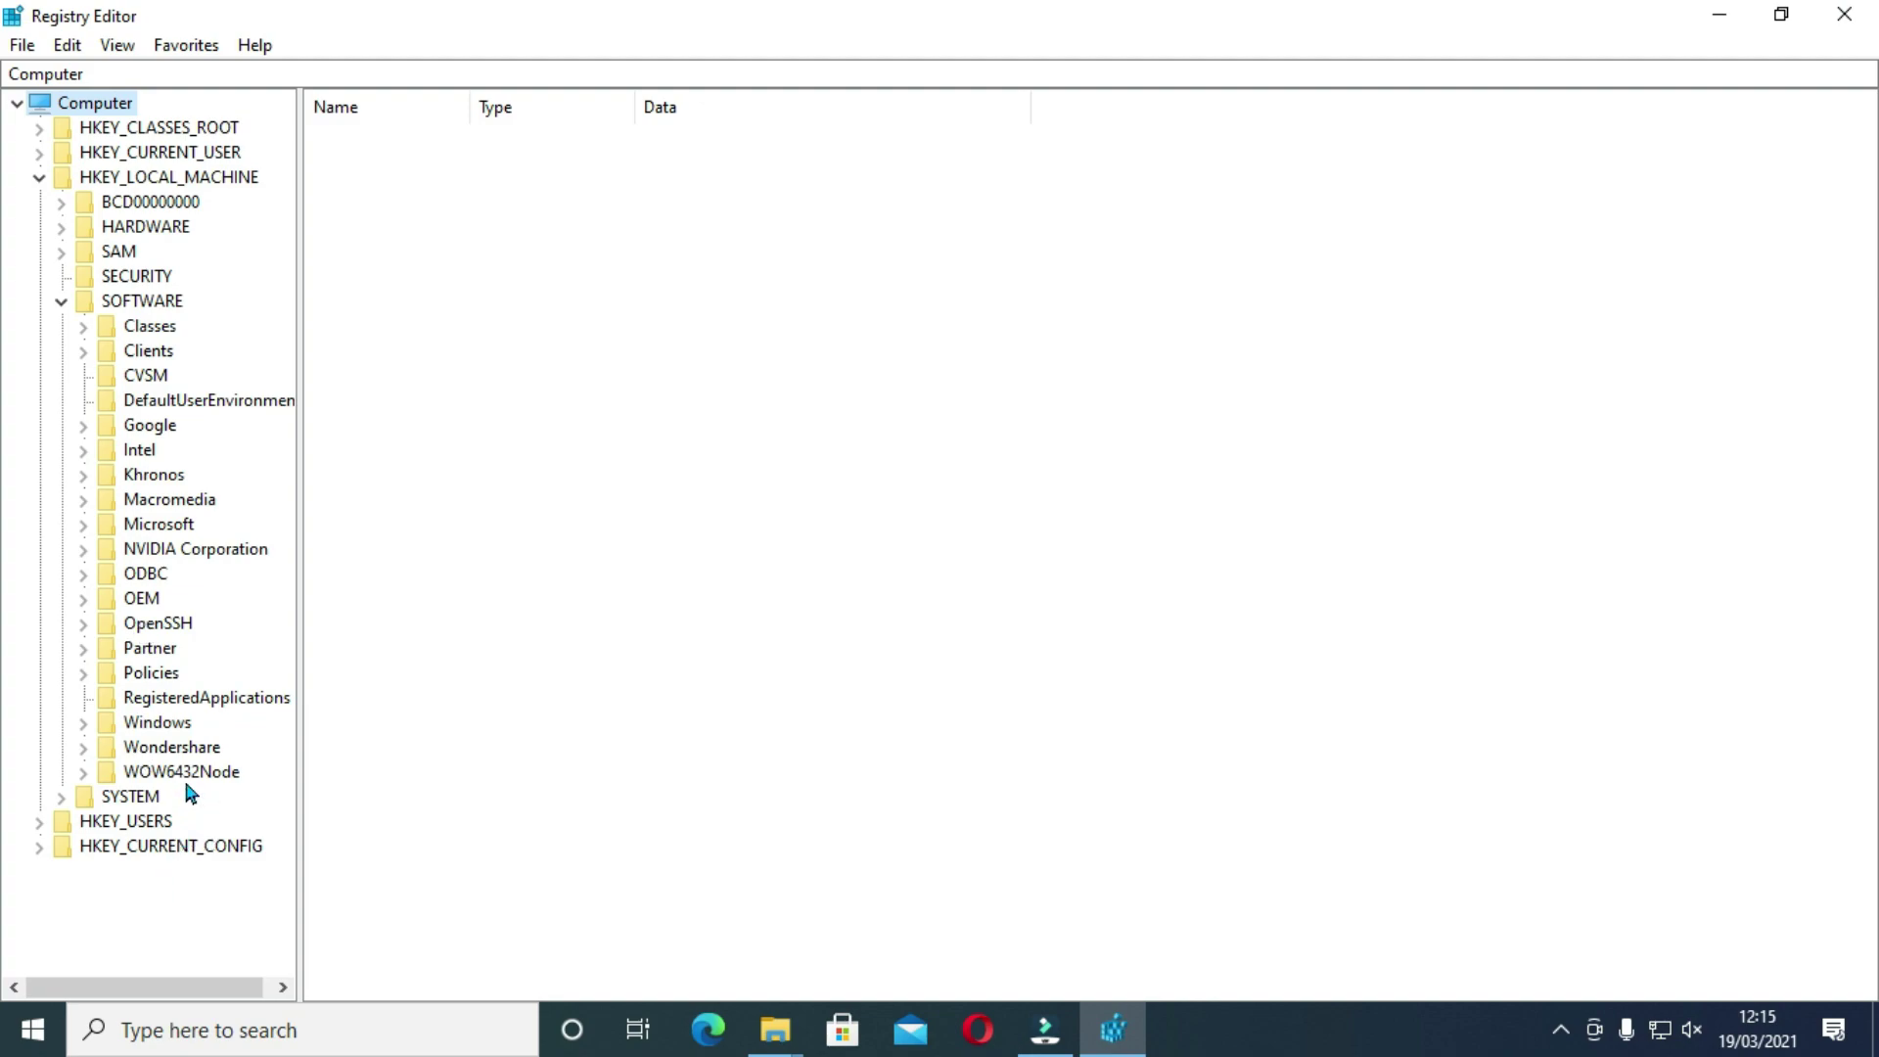
{"action": "left_click", "coordinate": [91, 725]}
{"action": "left_click", "coordinate": [159, 726]}
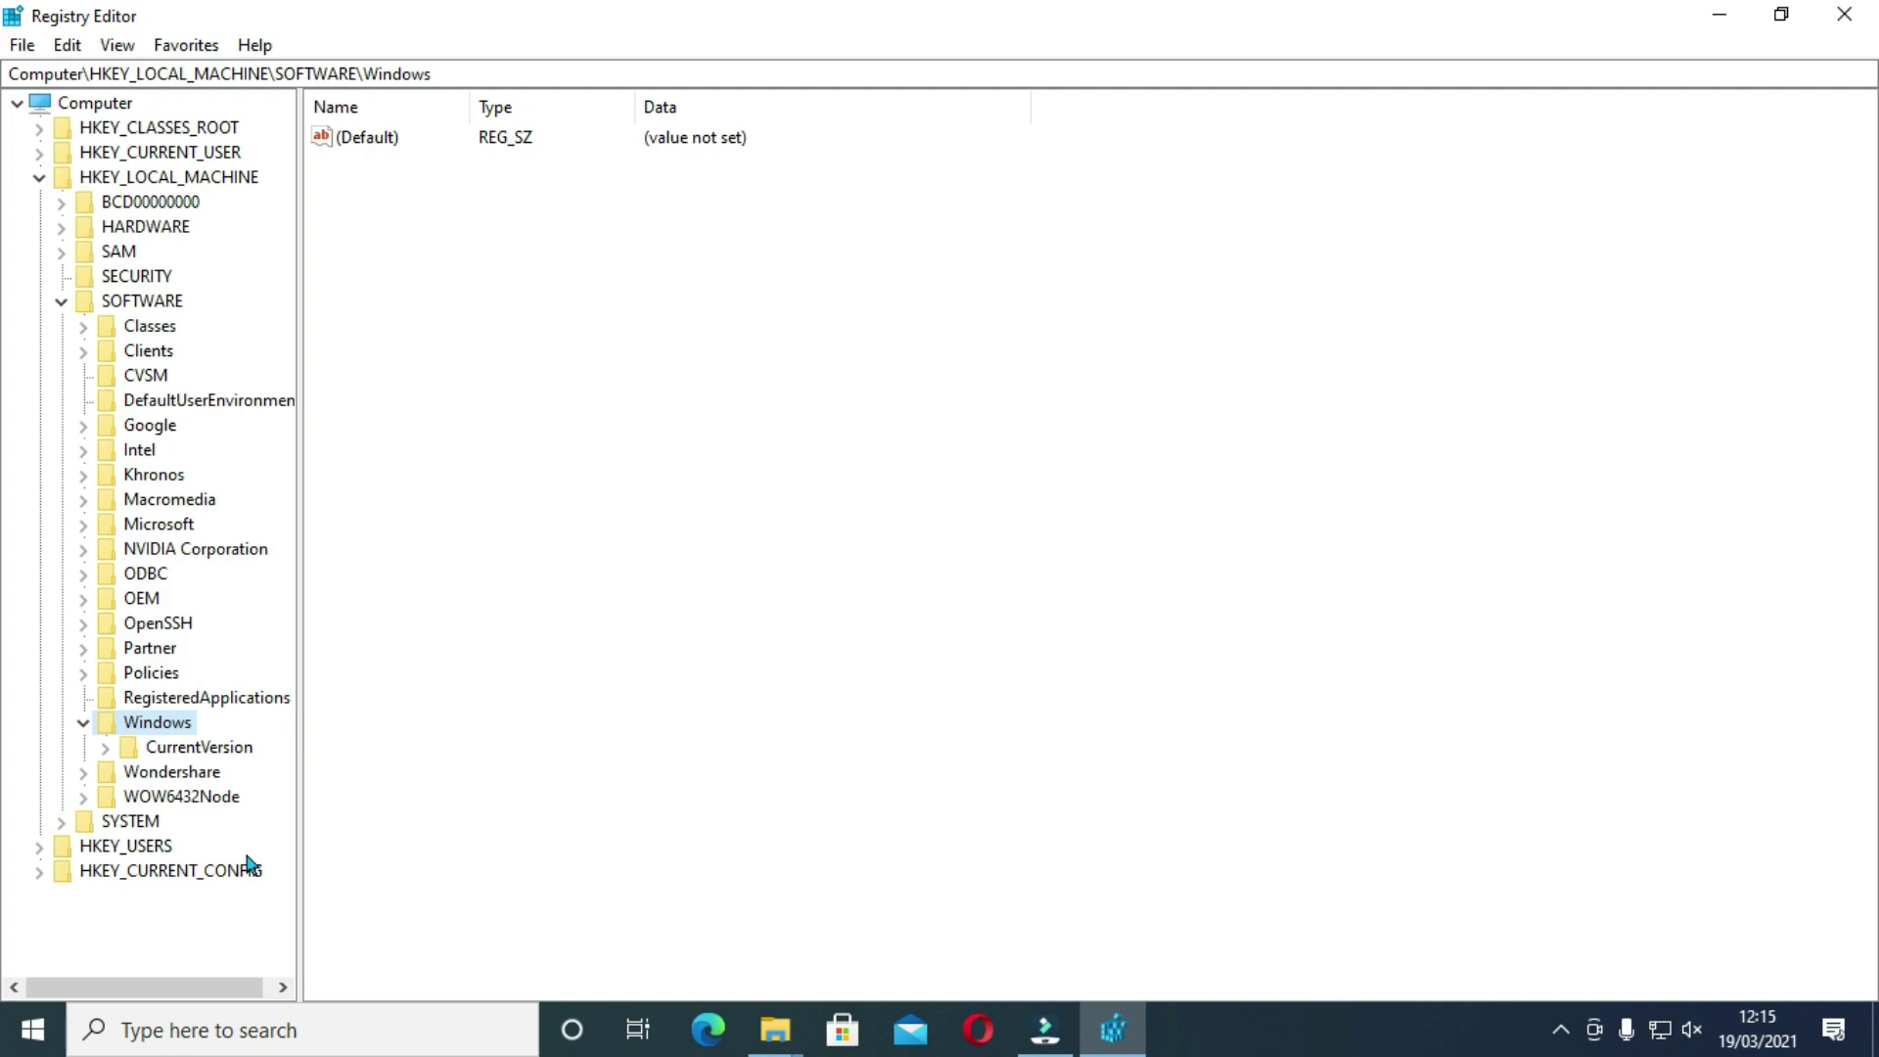
Add a new key under SOFTWARE\Windows and name it 'Windows'
{"action": "left_click", "coordinate": [145, 736]}
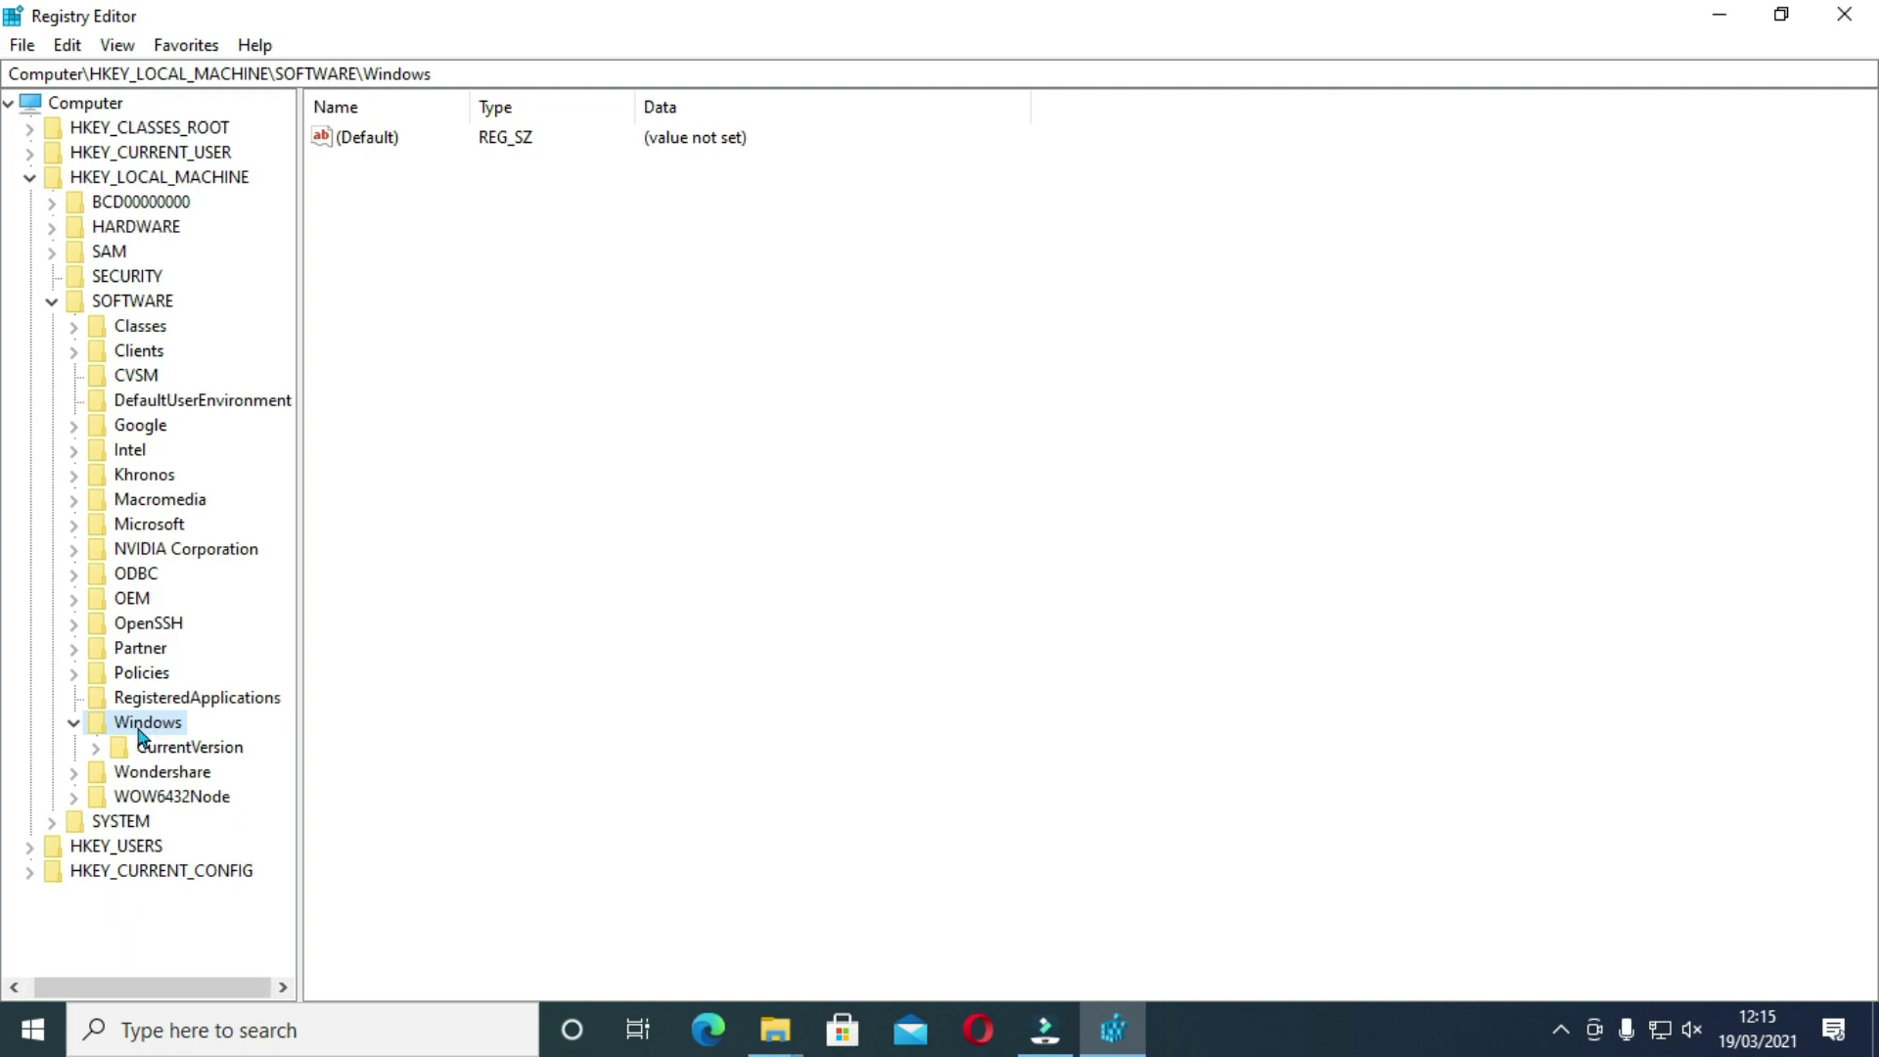
{"action": "right_click", "coordinate": [166, 716]}
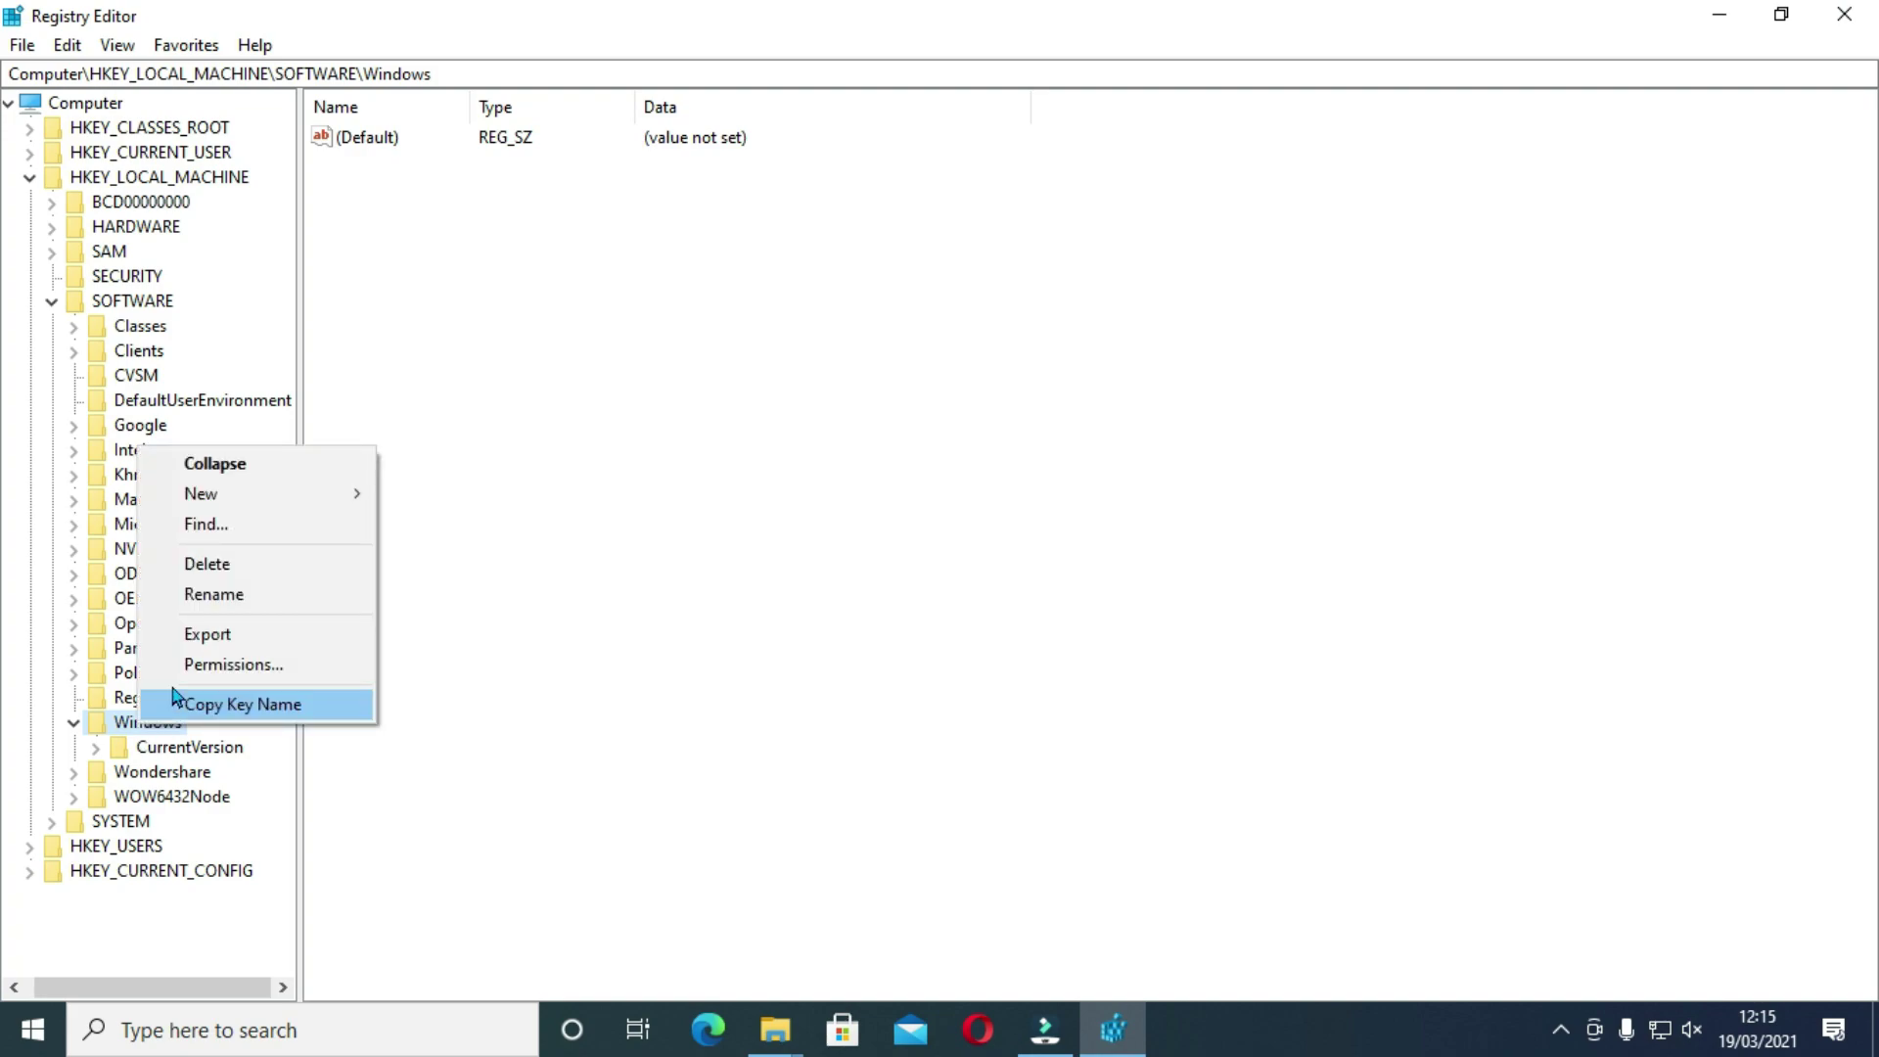
{"action": "mouse_move", "coordinate": [275, 502]}
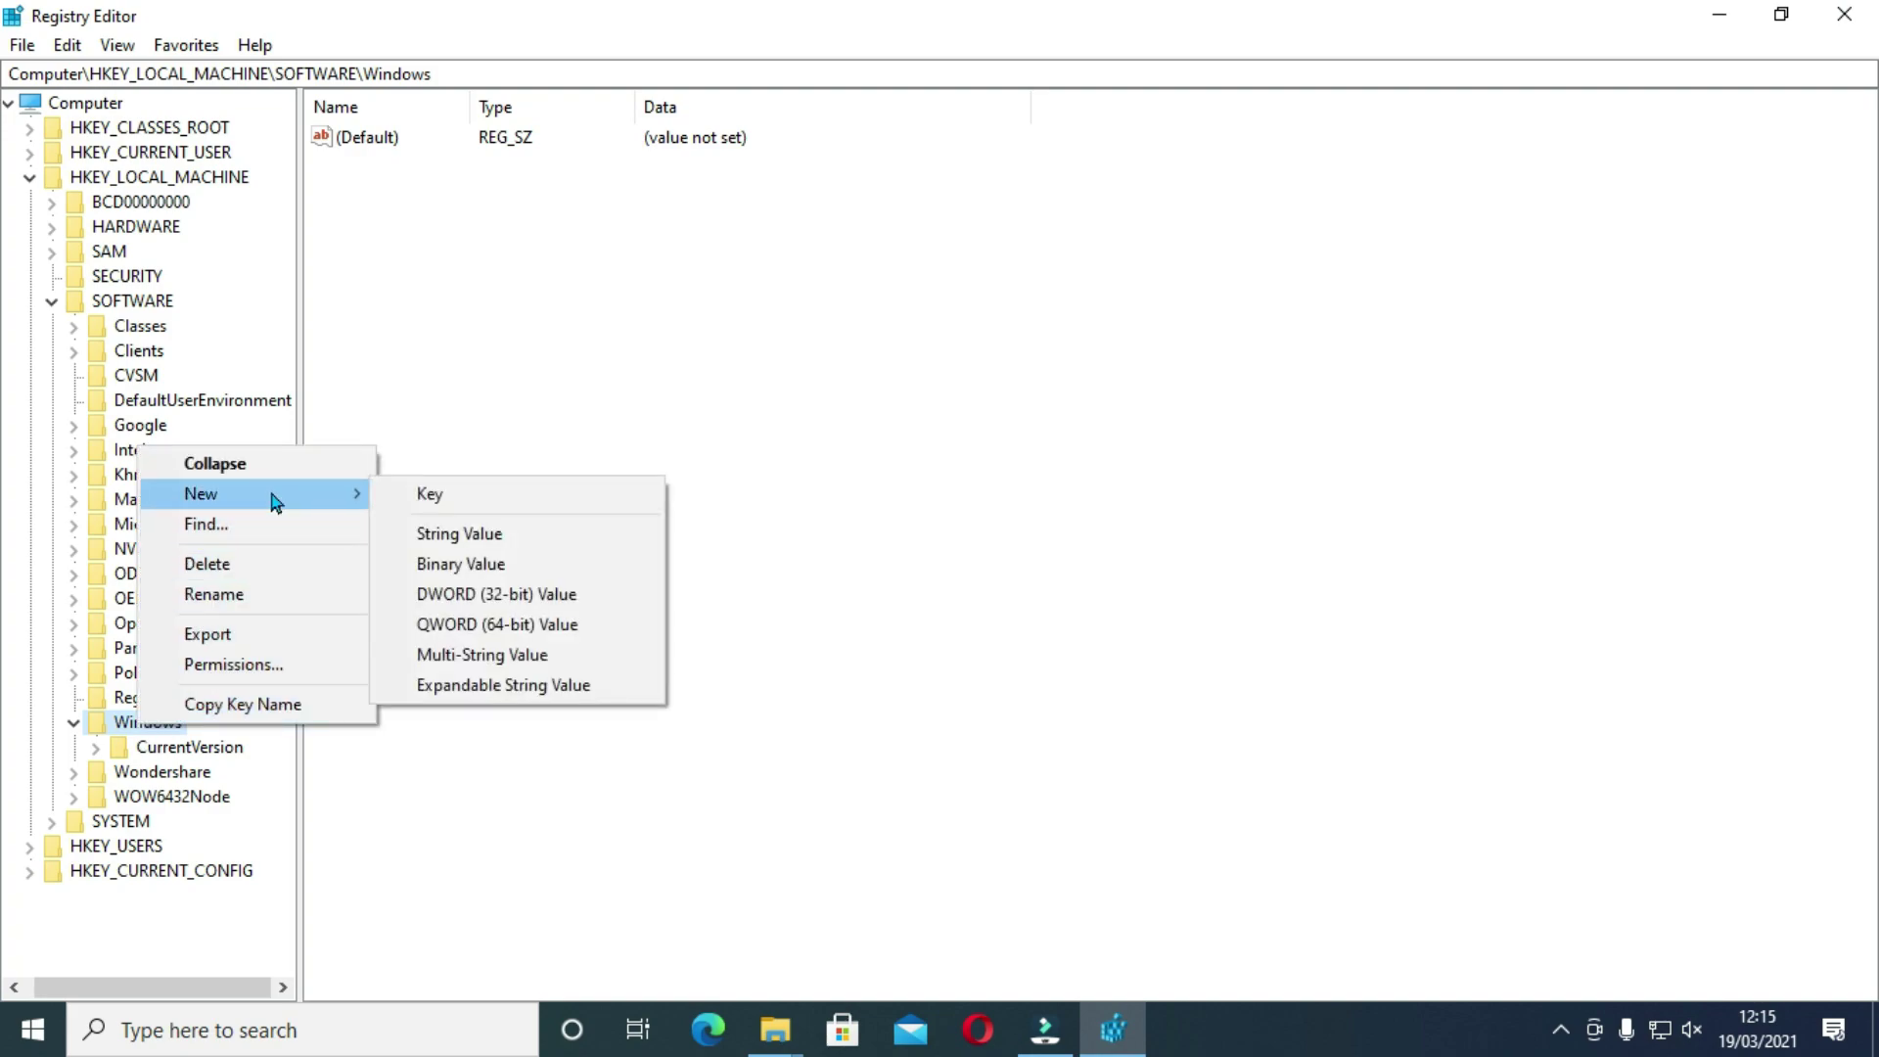
{"action": "left_click", "coordinate": [428, 497]}
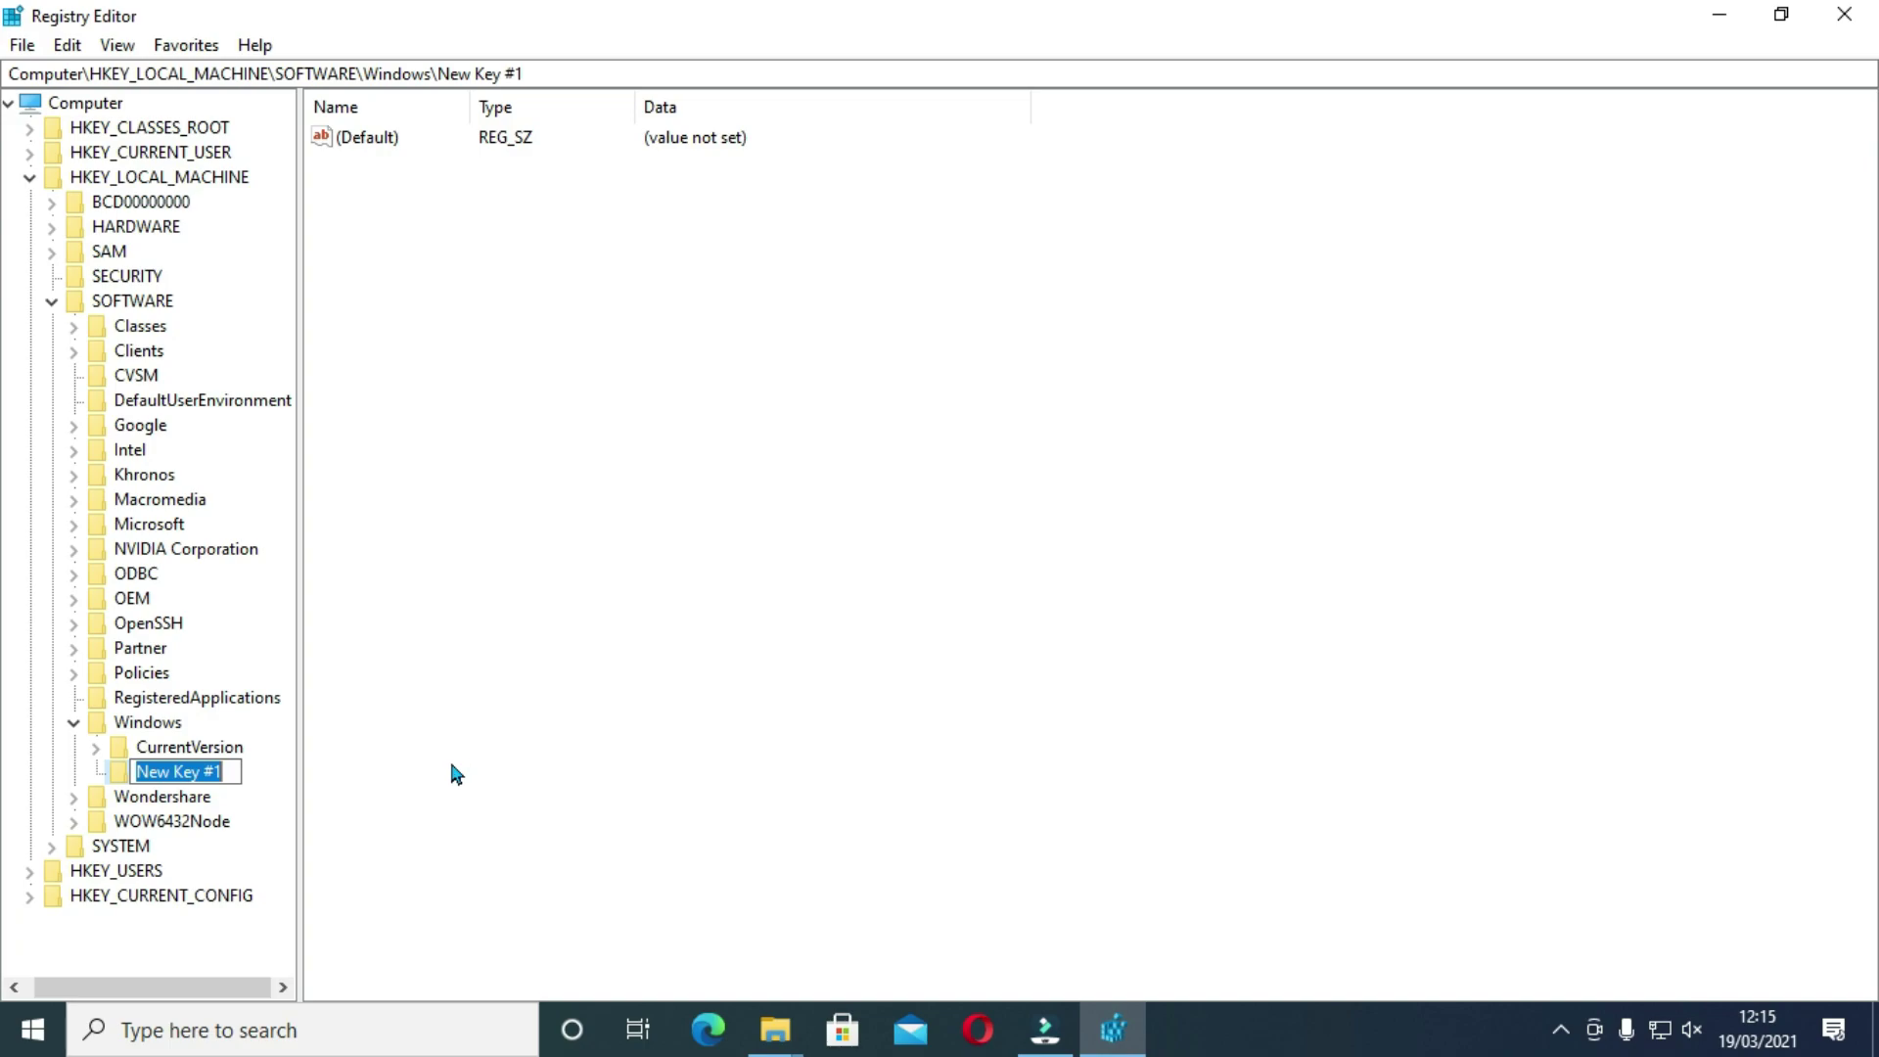
{"action": "type", "text": "Wi"}
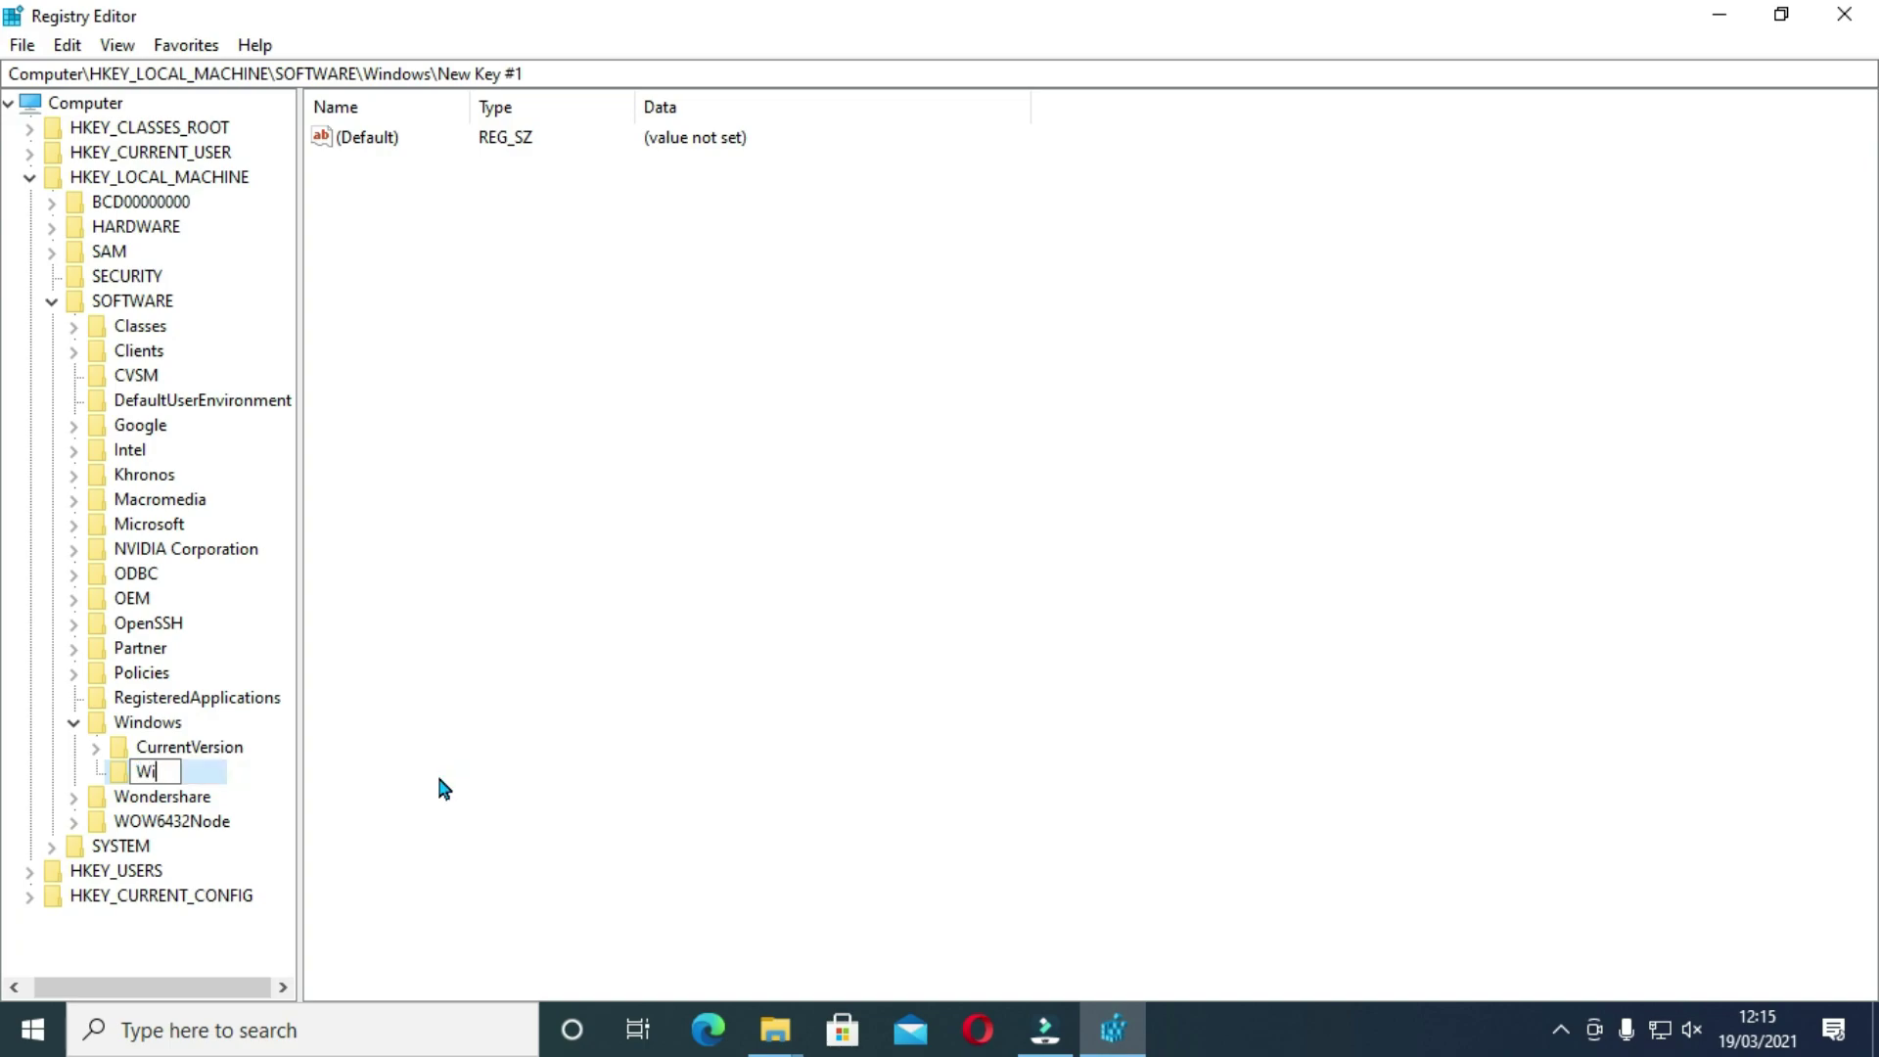
{"action": "type", "text": "ndowsUpdate"}
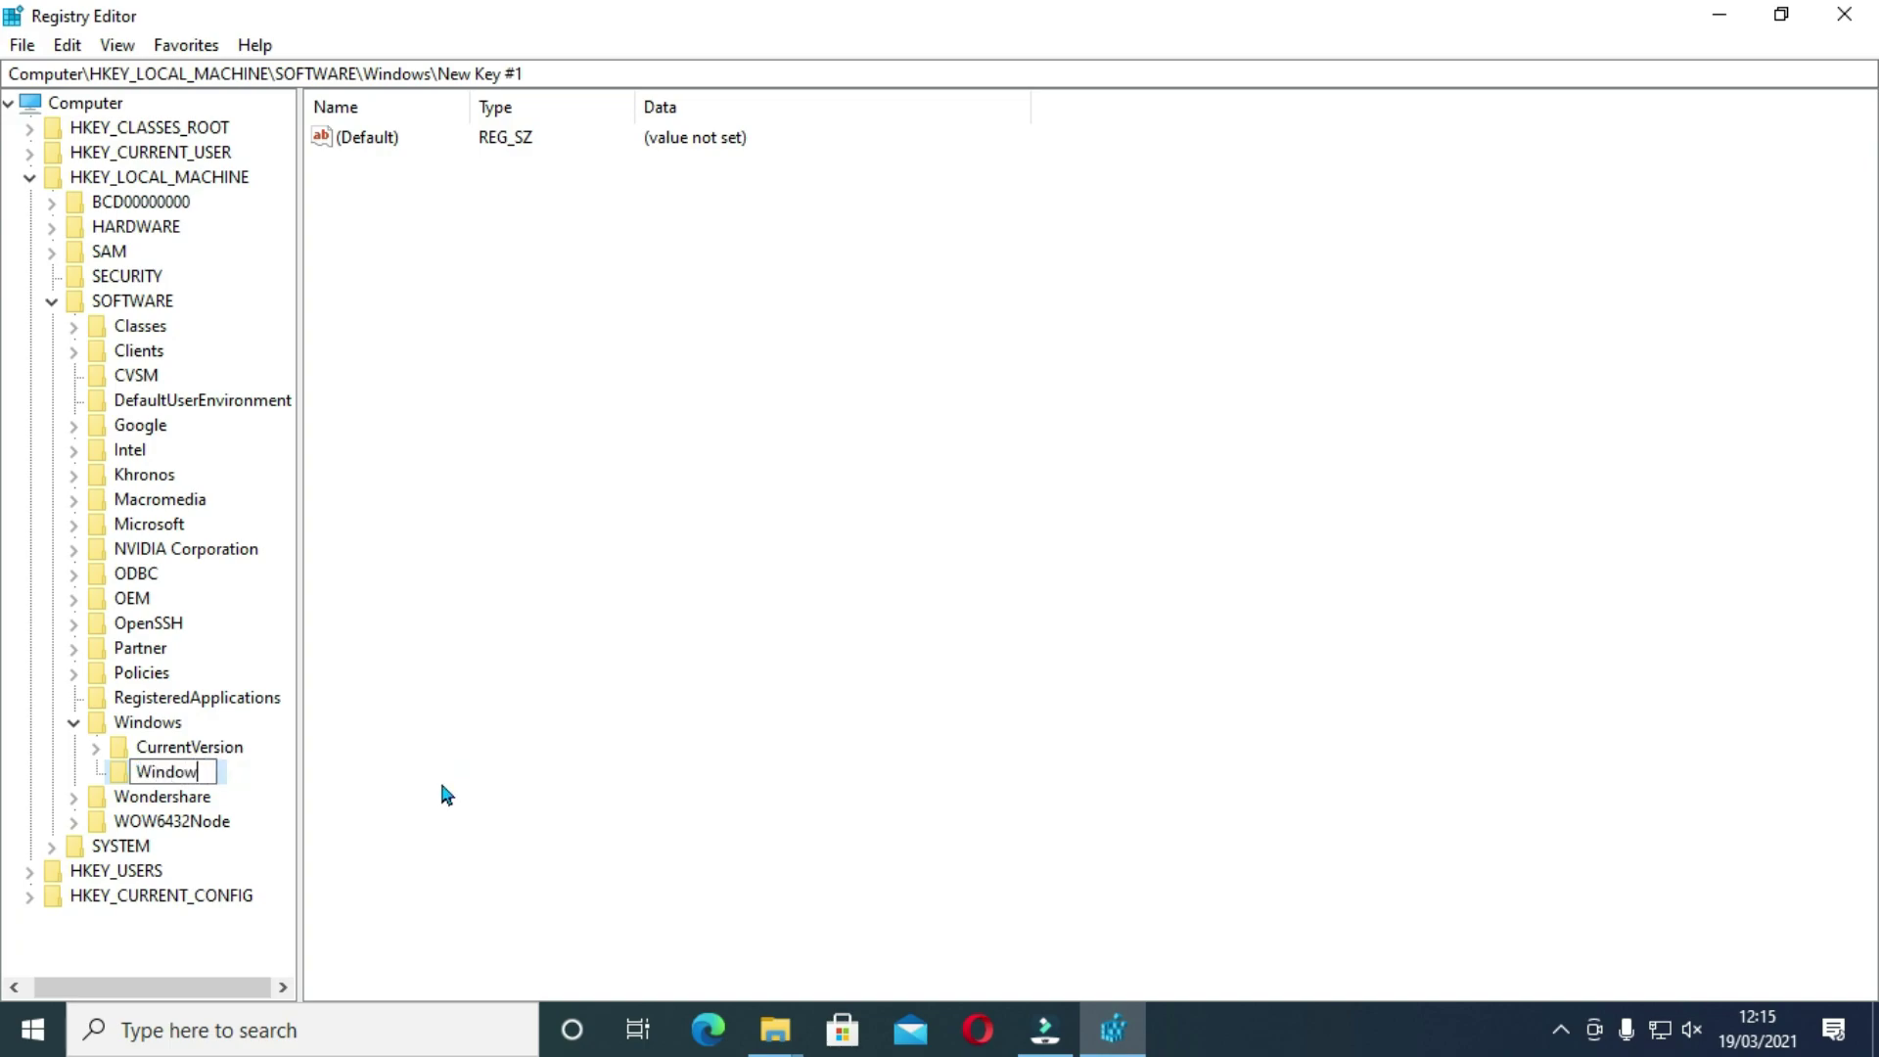
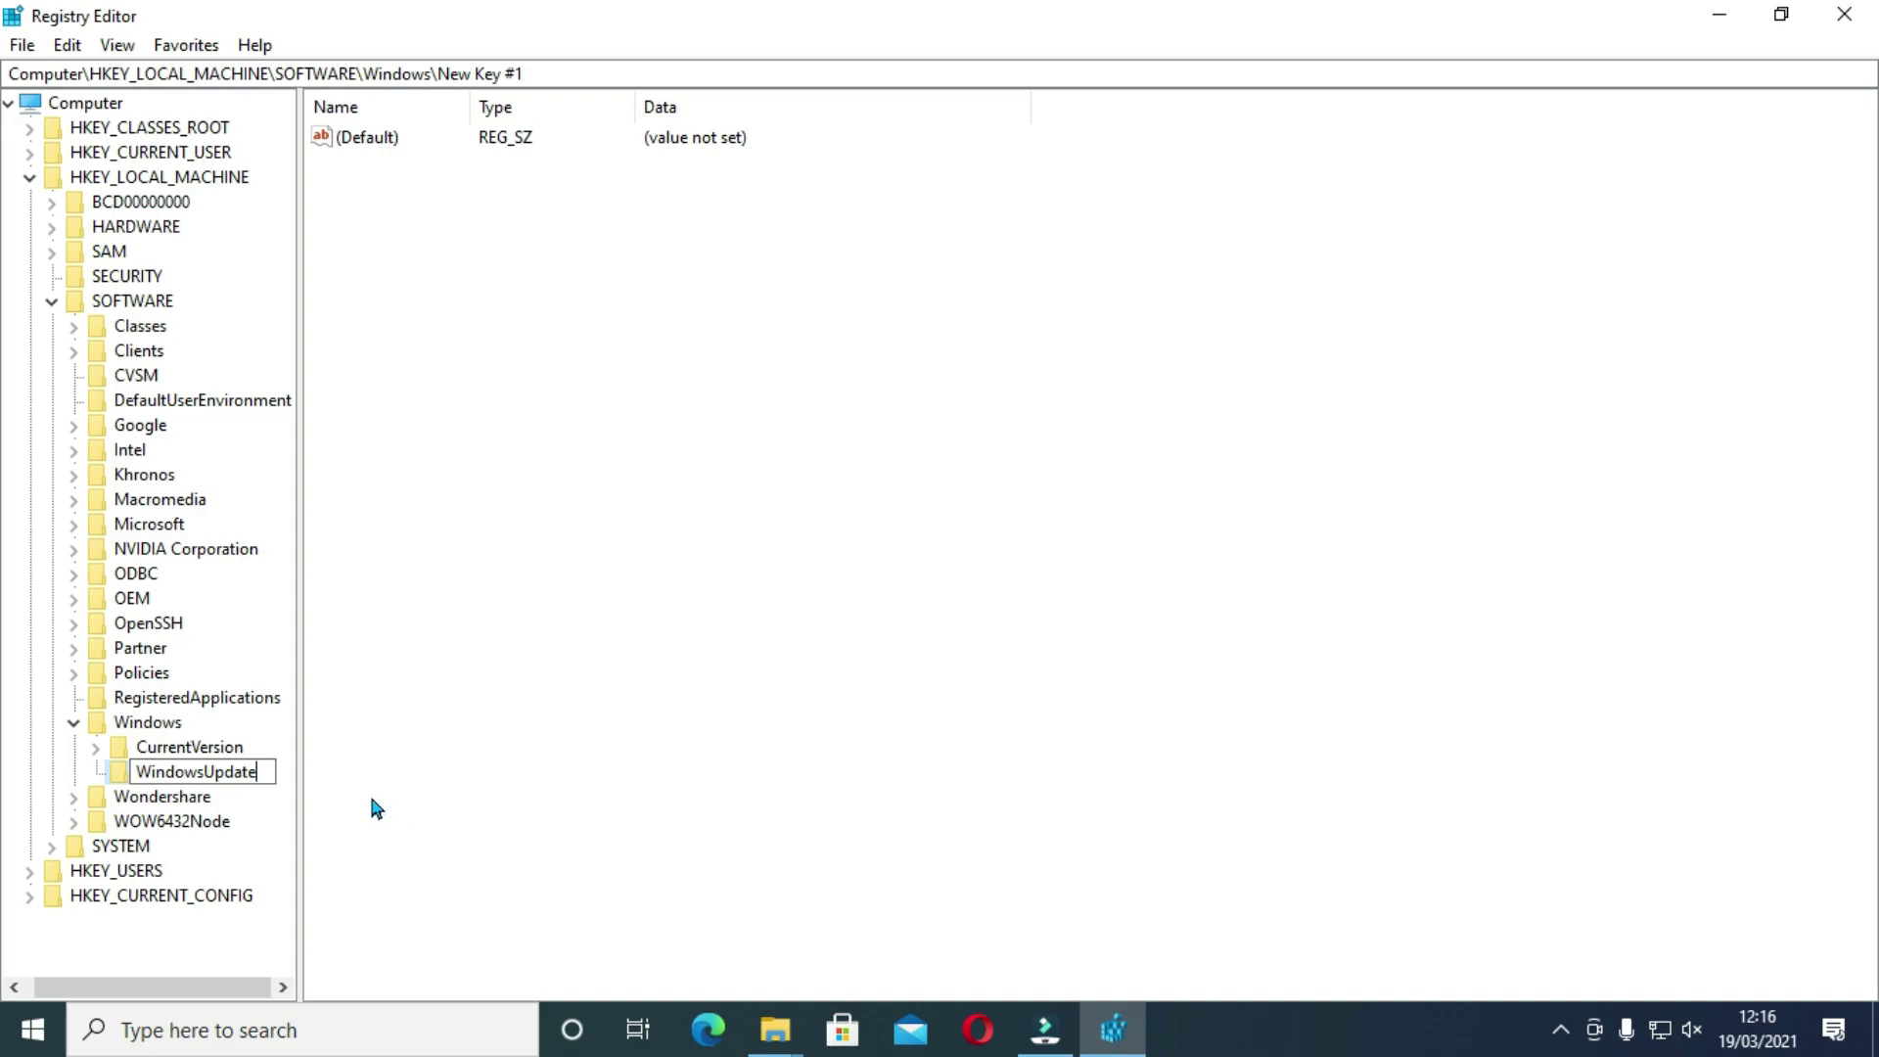
Name the new key WindowsUpdate under SOFTWARE\Windows and add an AU subkey inside it
{"action": "key", "text": "Return"}
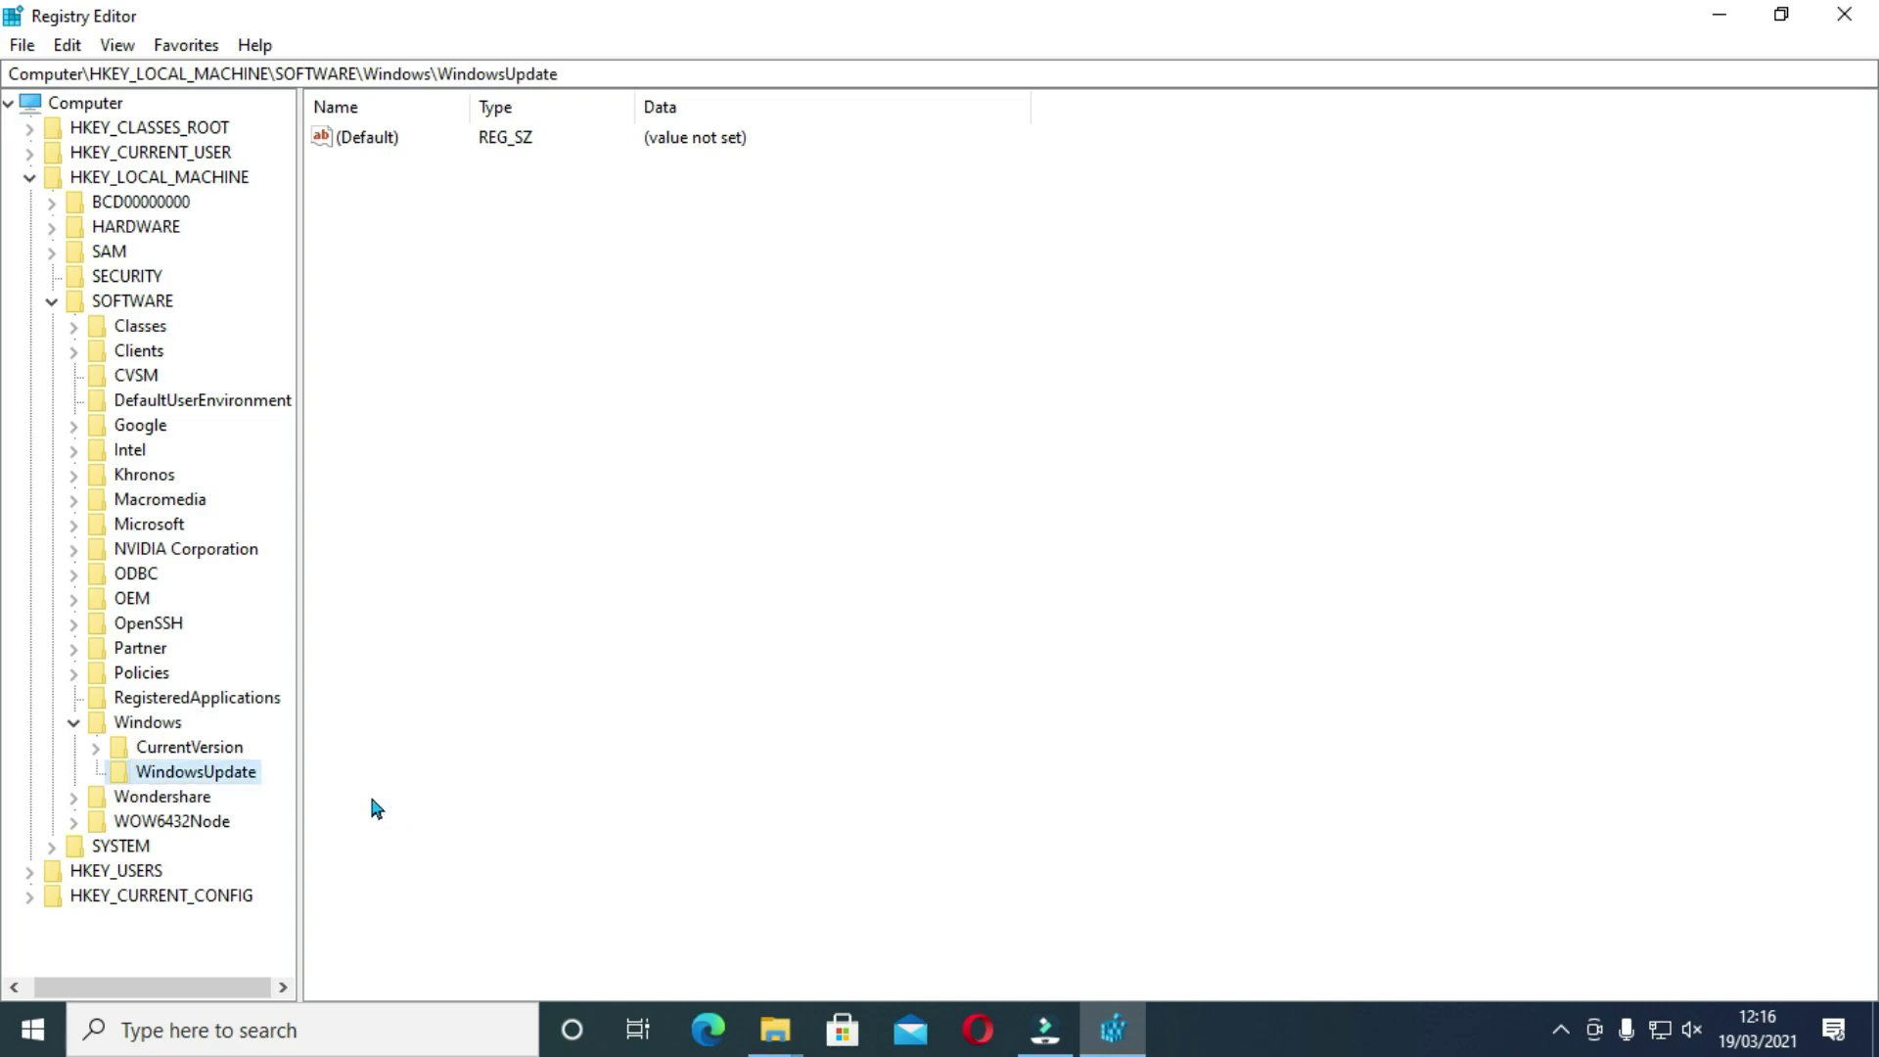
{"action": "right_click", "coordinate": [184, 774]}
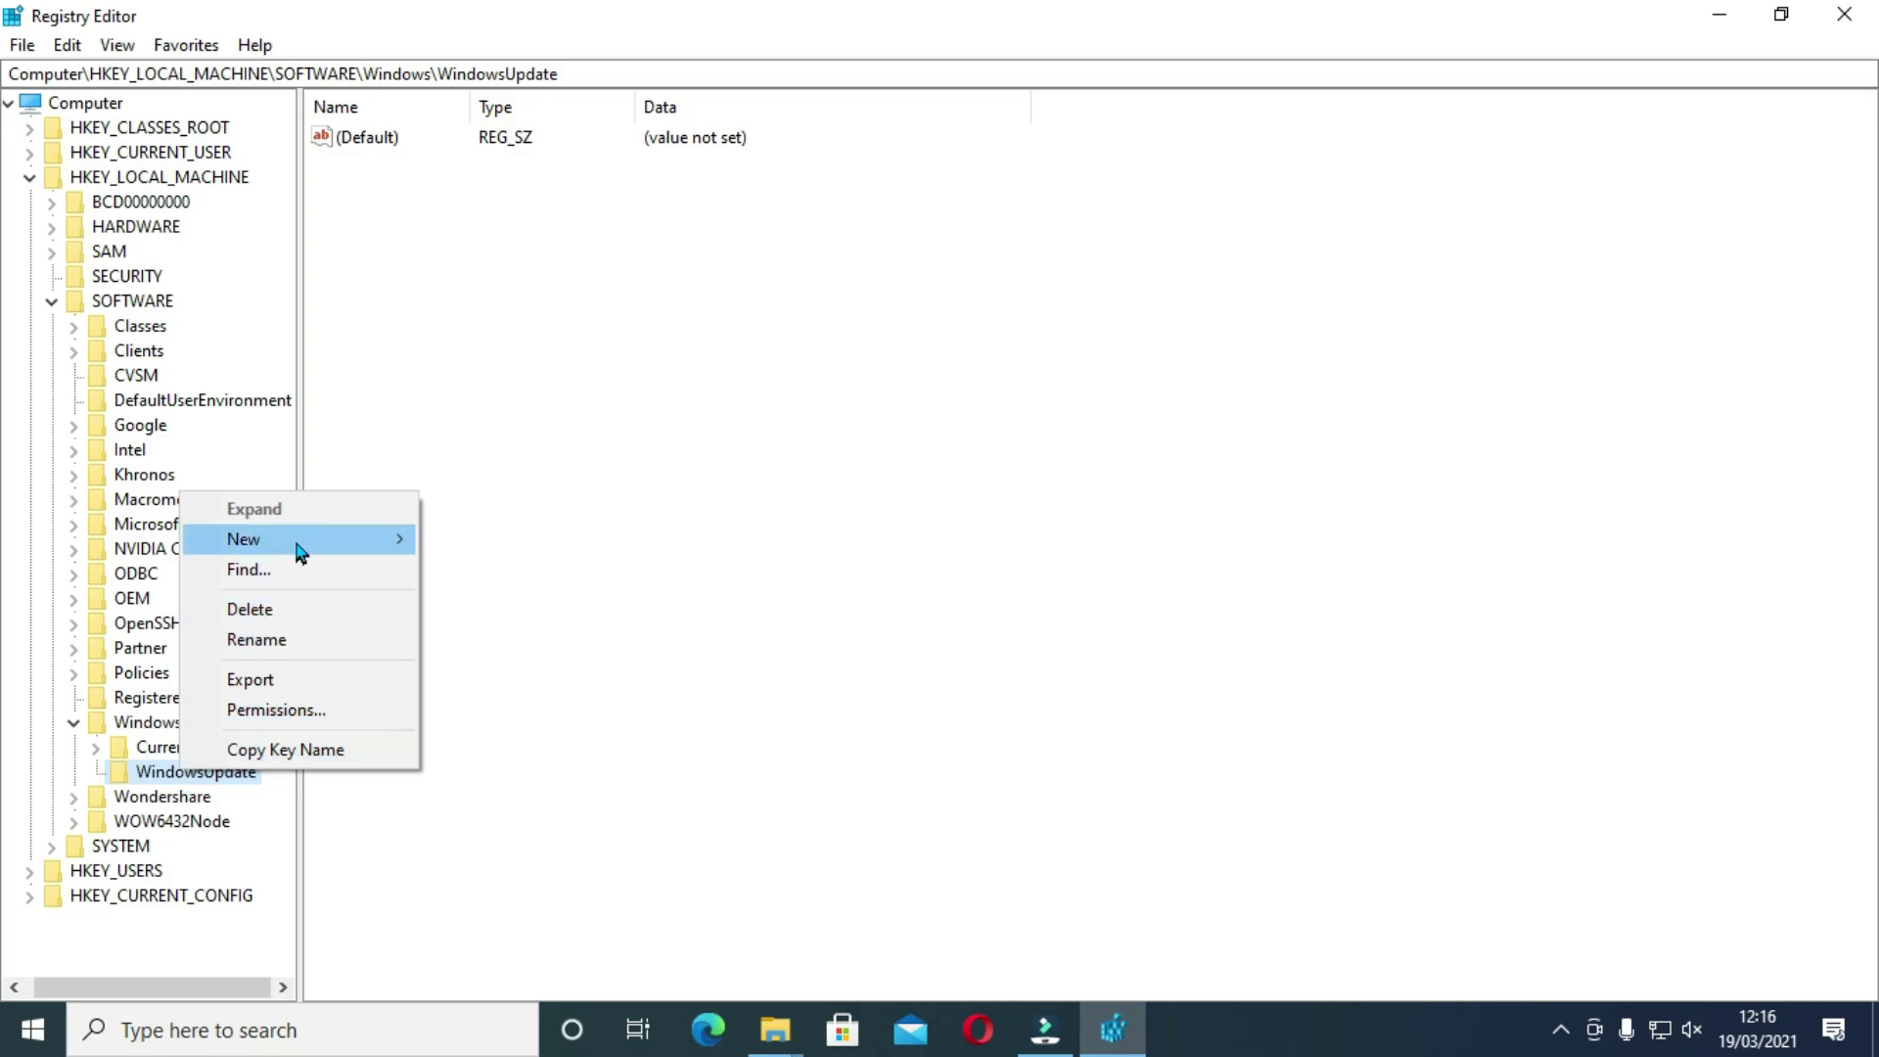
{"action": "mouse_move", "coordinate": [301, 548]}
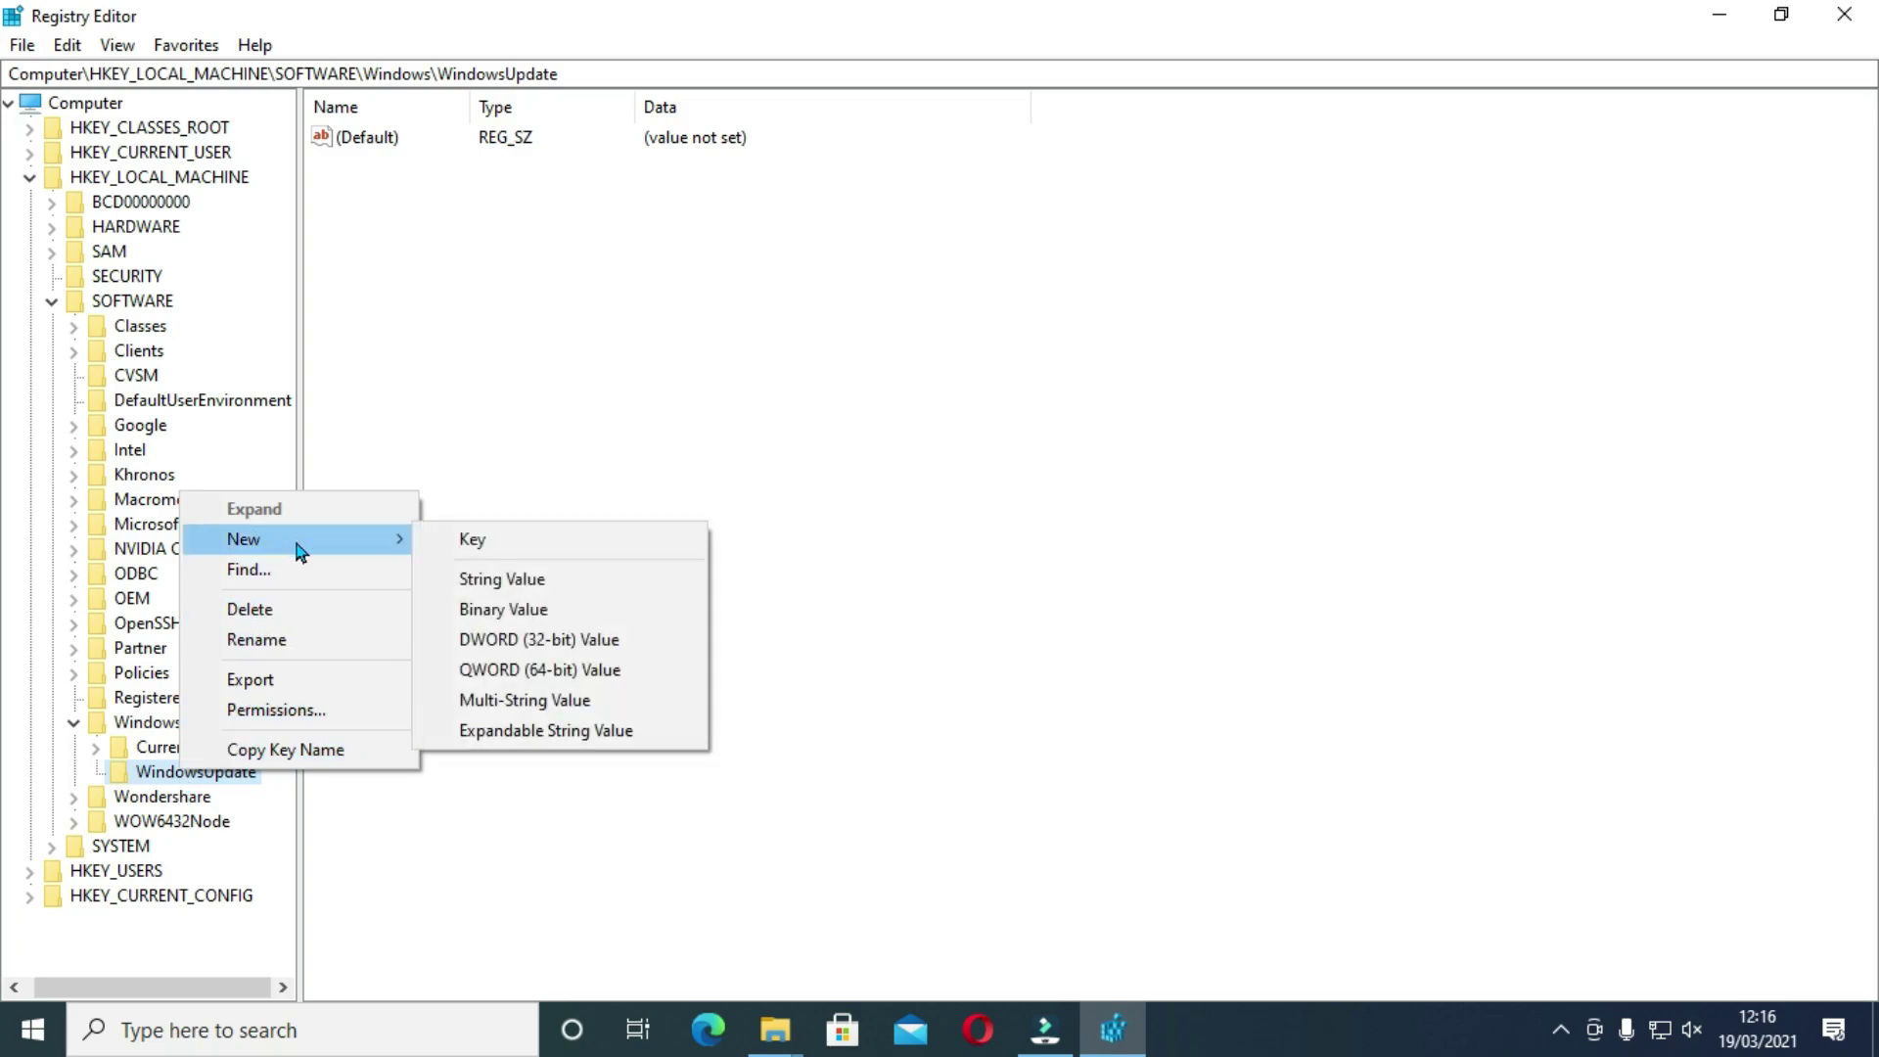
{"action": "left_click", "coordinate": [464, 542]}
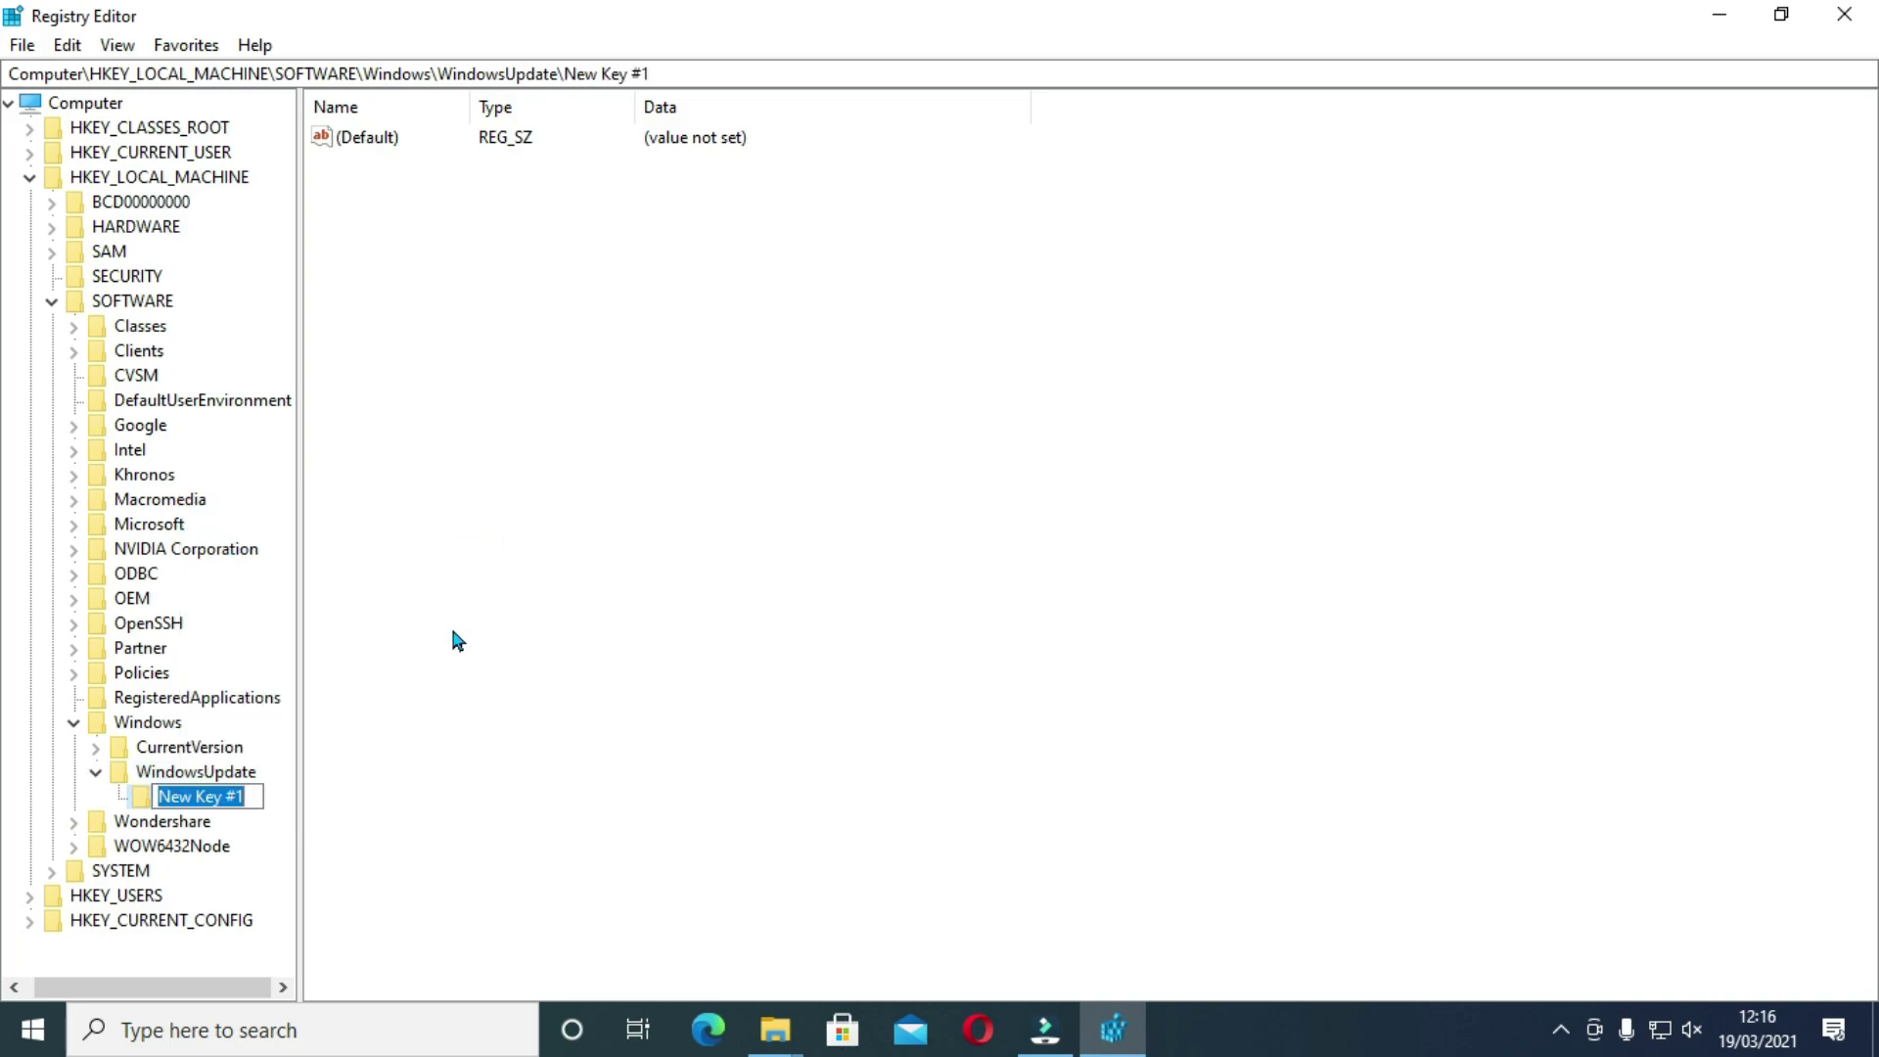
{"action": "type", "text": "AU"}
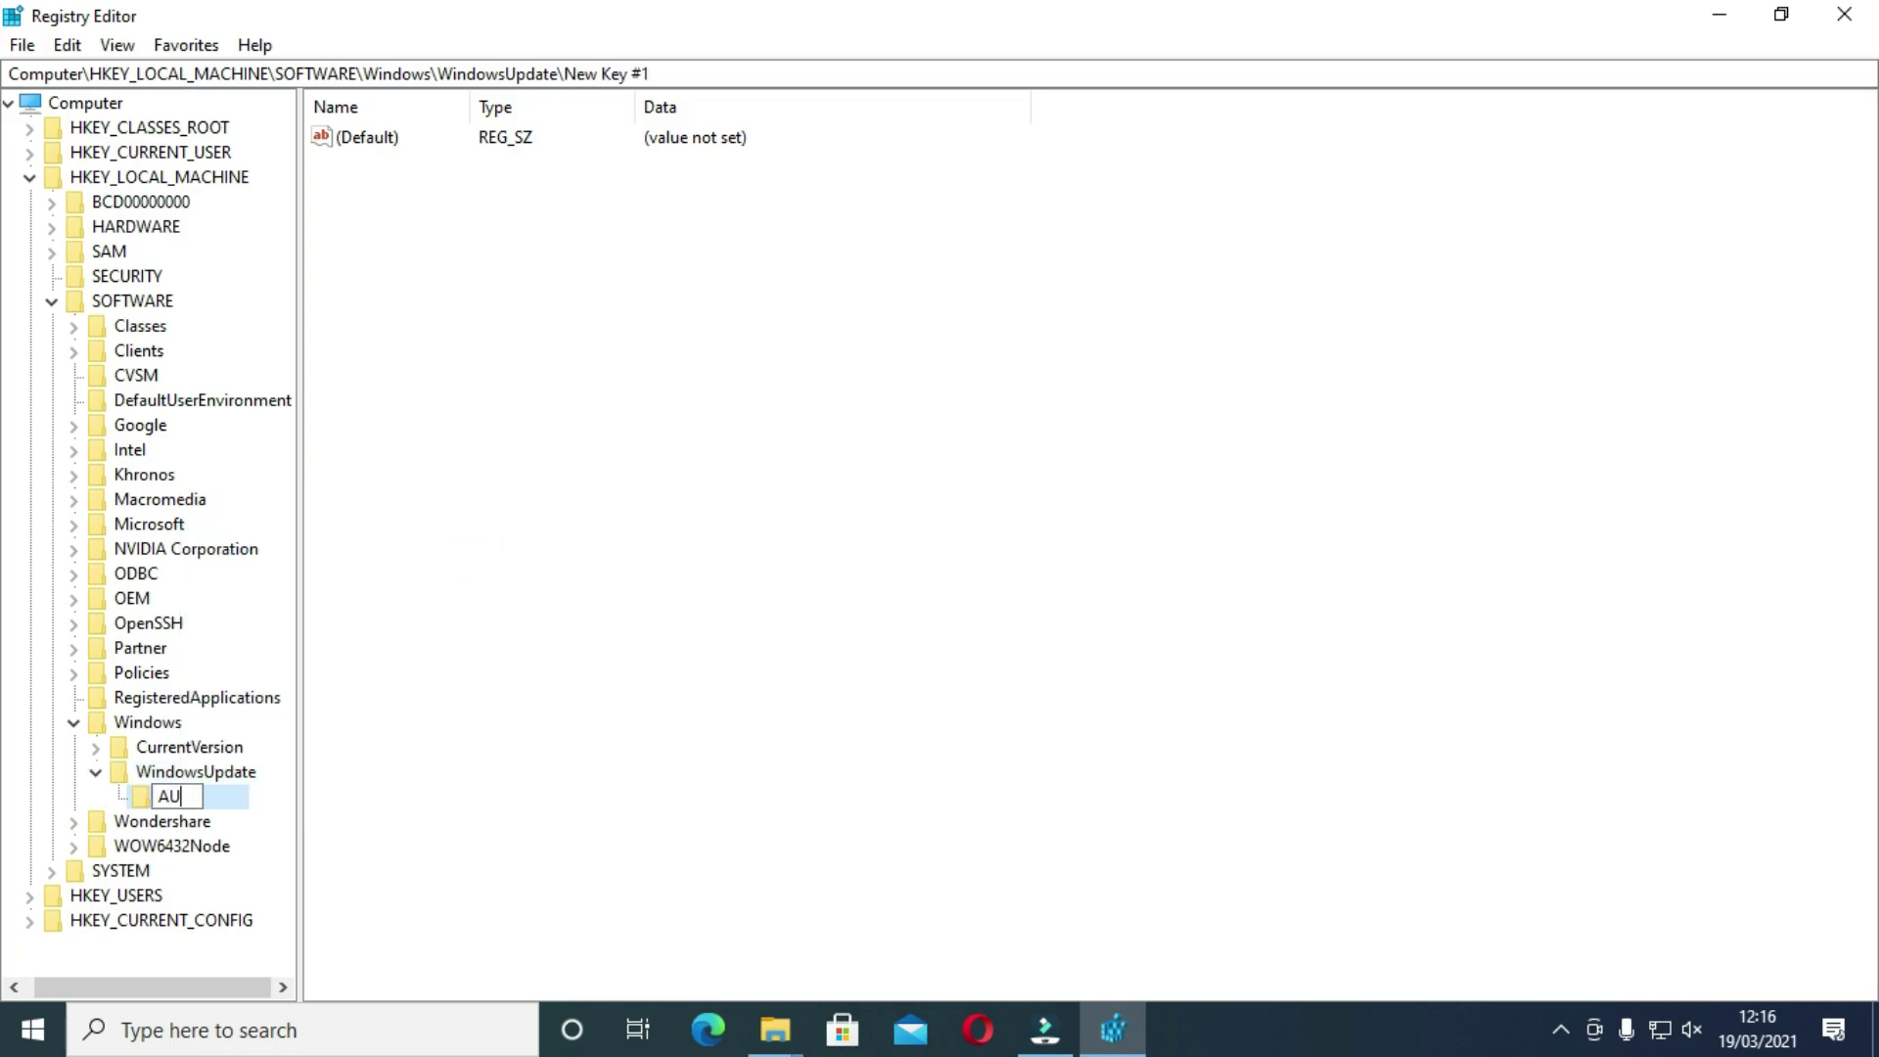
{"action": "key", "text": "Return"}
Add a DWORD (32-bit) value named AUOptions to the AU key
{"action": "right_click", "coordinate": [651, 313]}
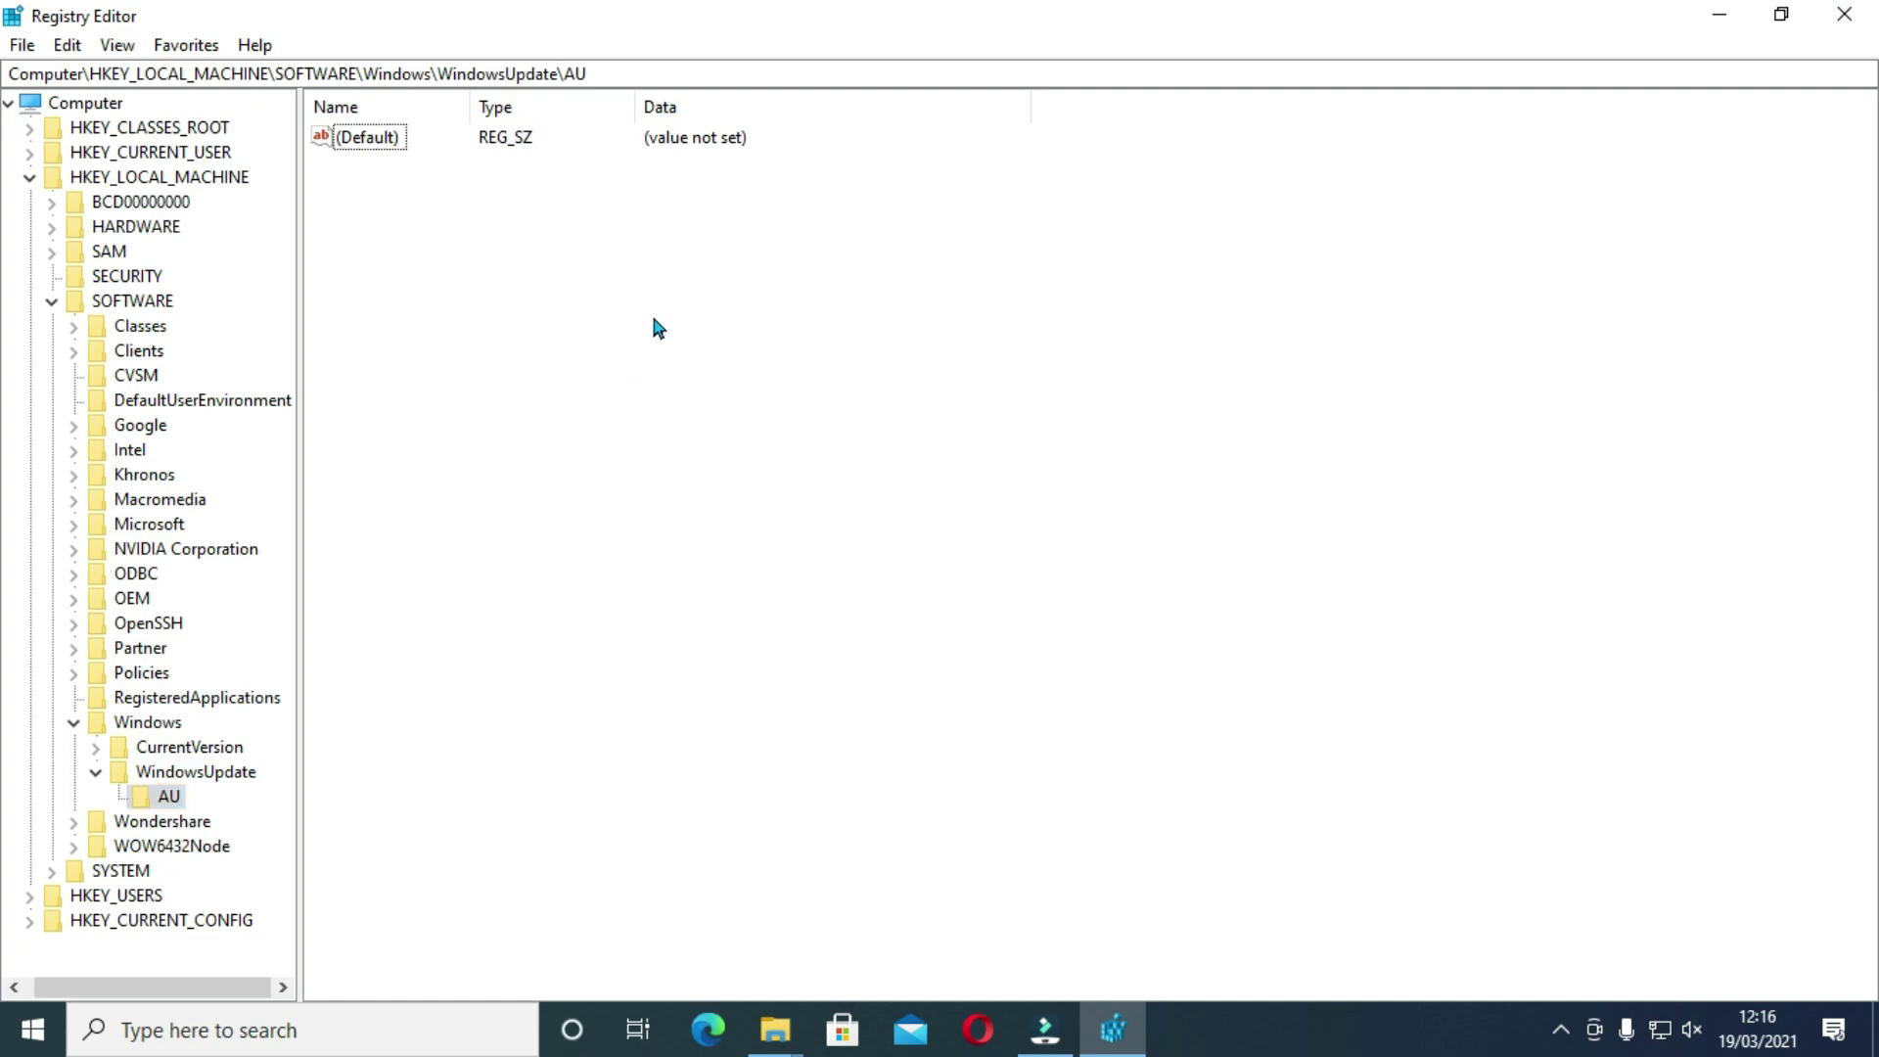
{"action": "mouse_move", "coordinate": [750, 343]}
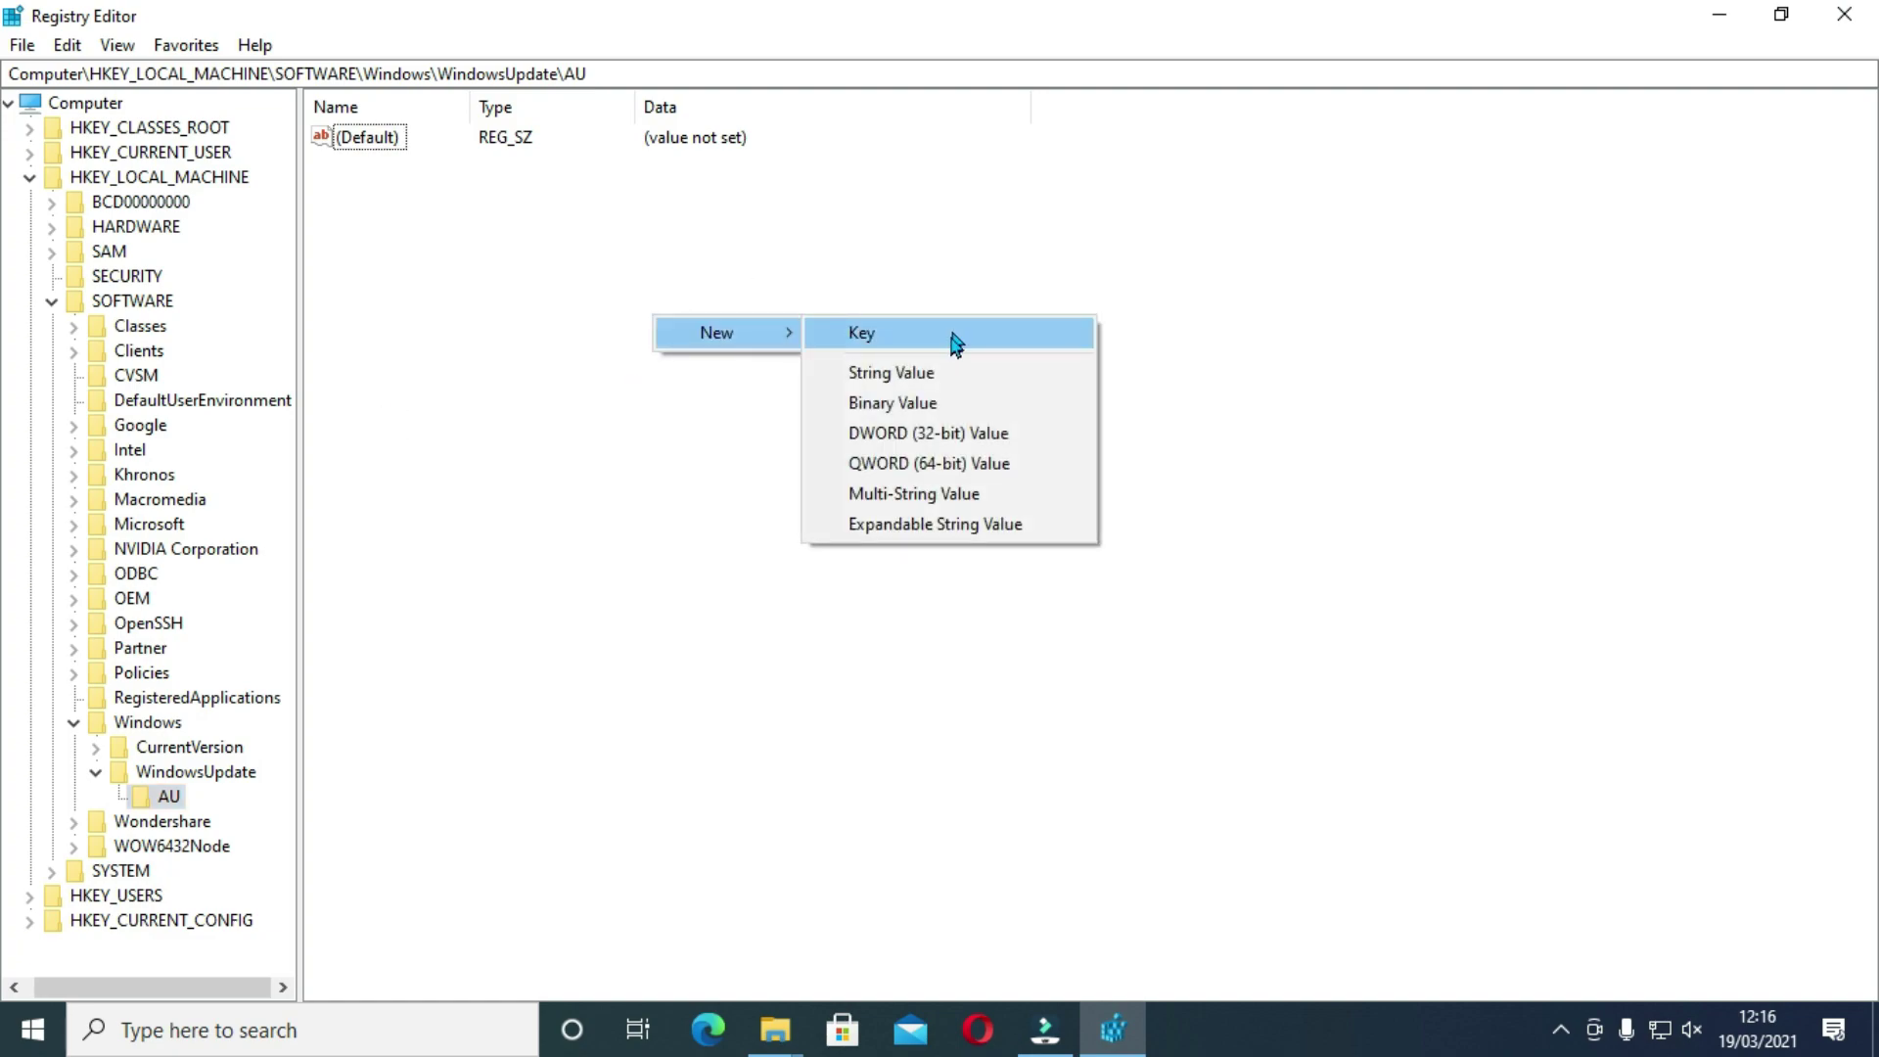
{"action": "left_click", "coordinate": [948, 437]}
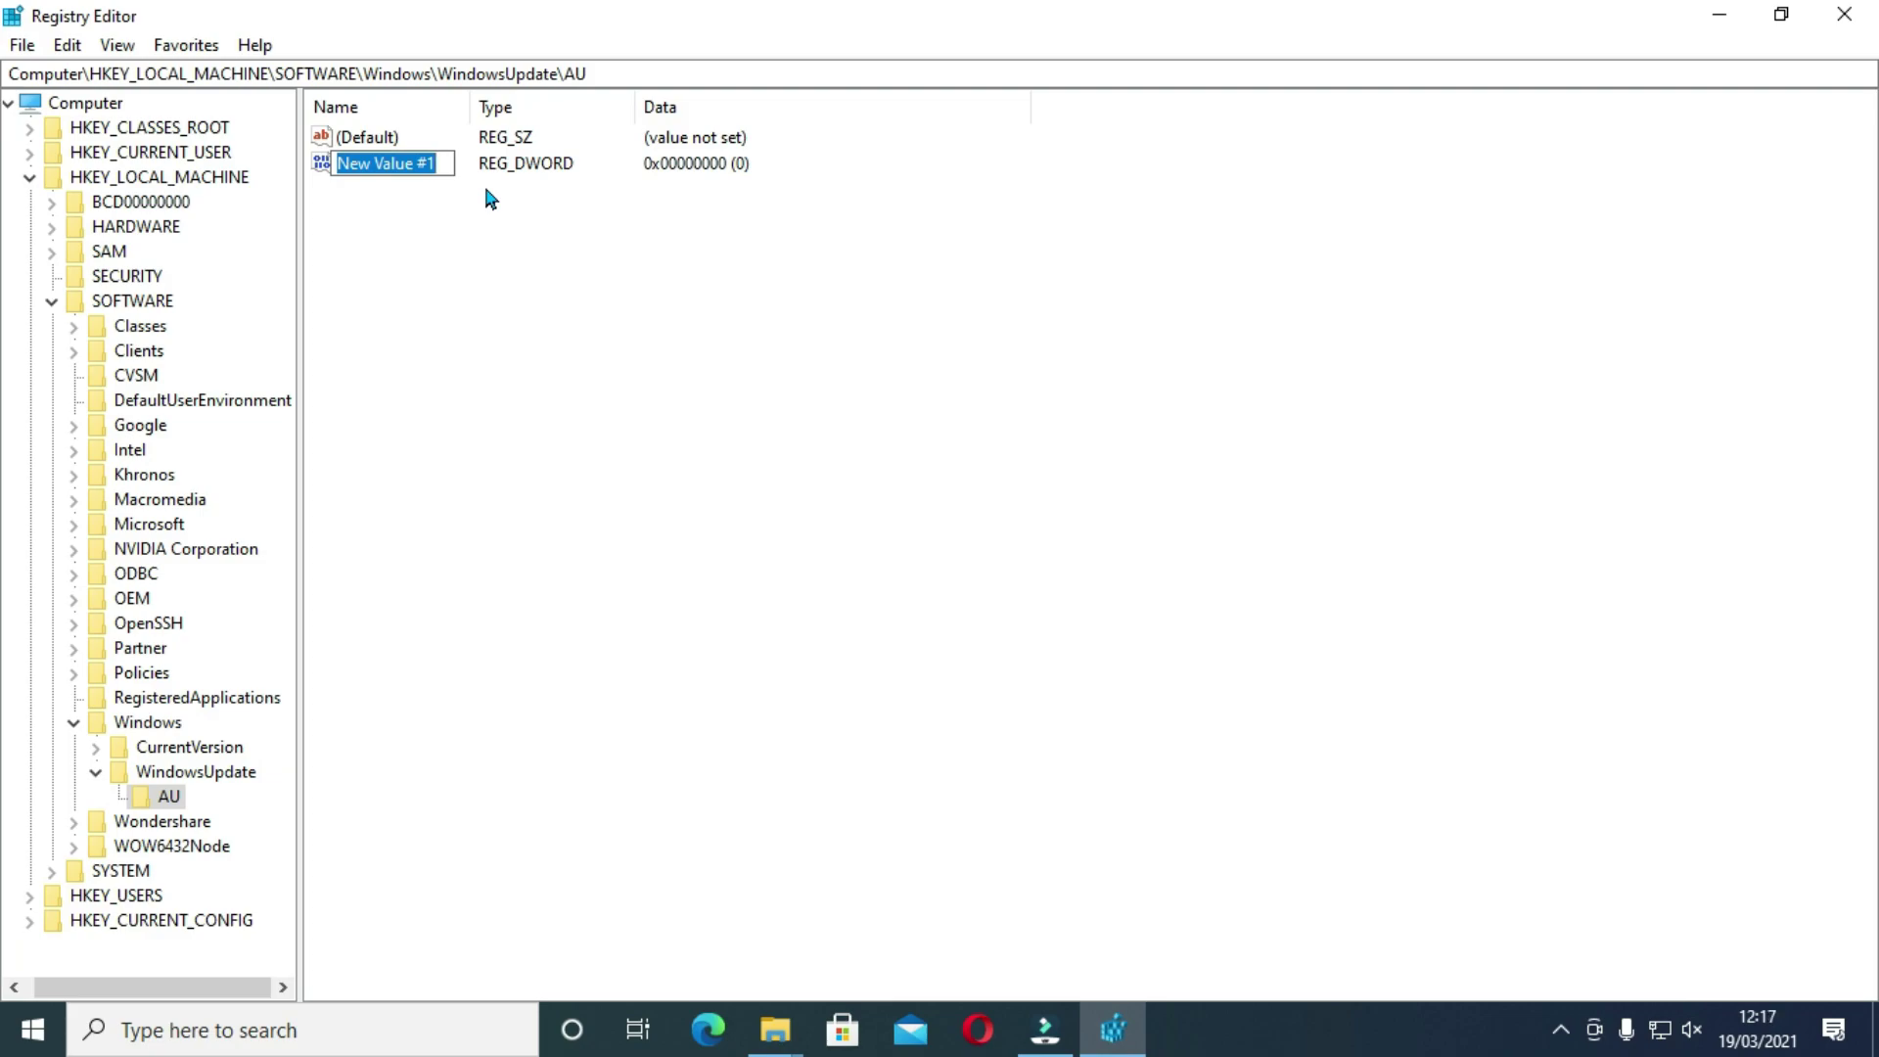
{"action": "type", "text": "AU"}
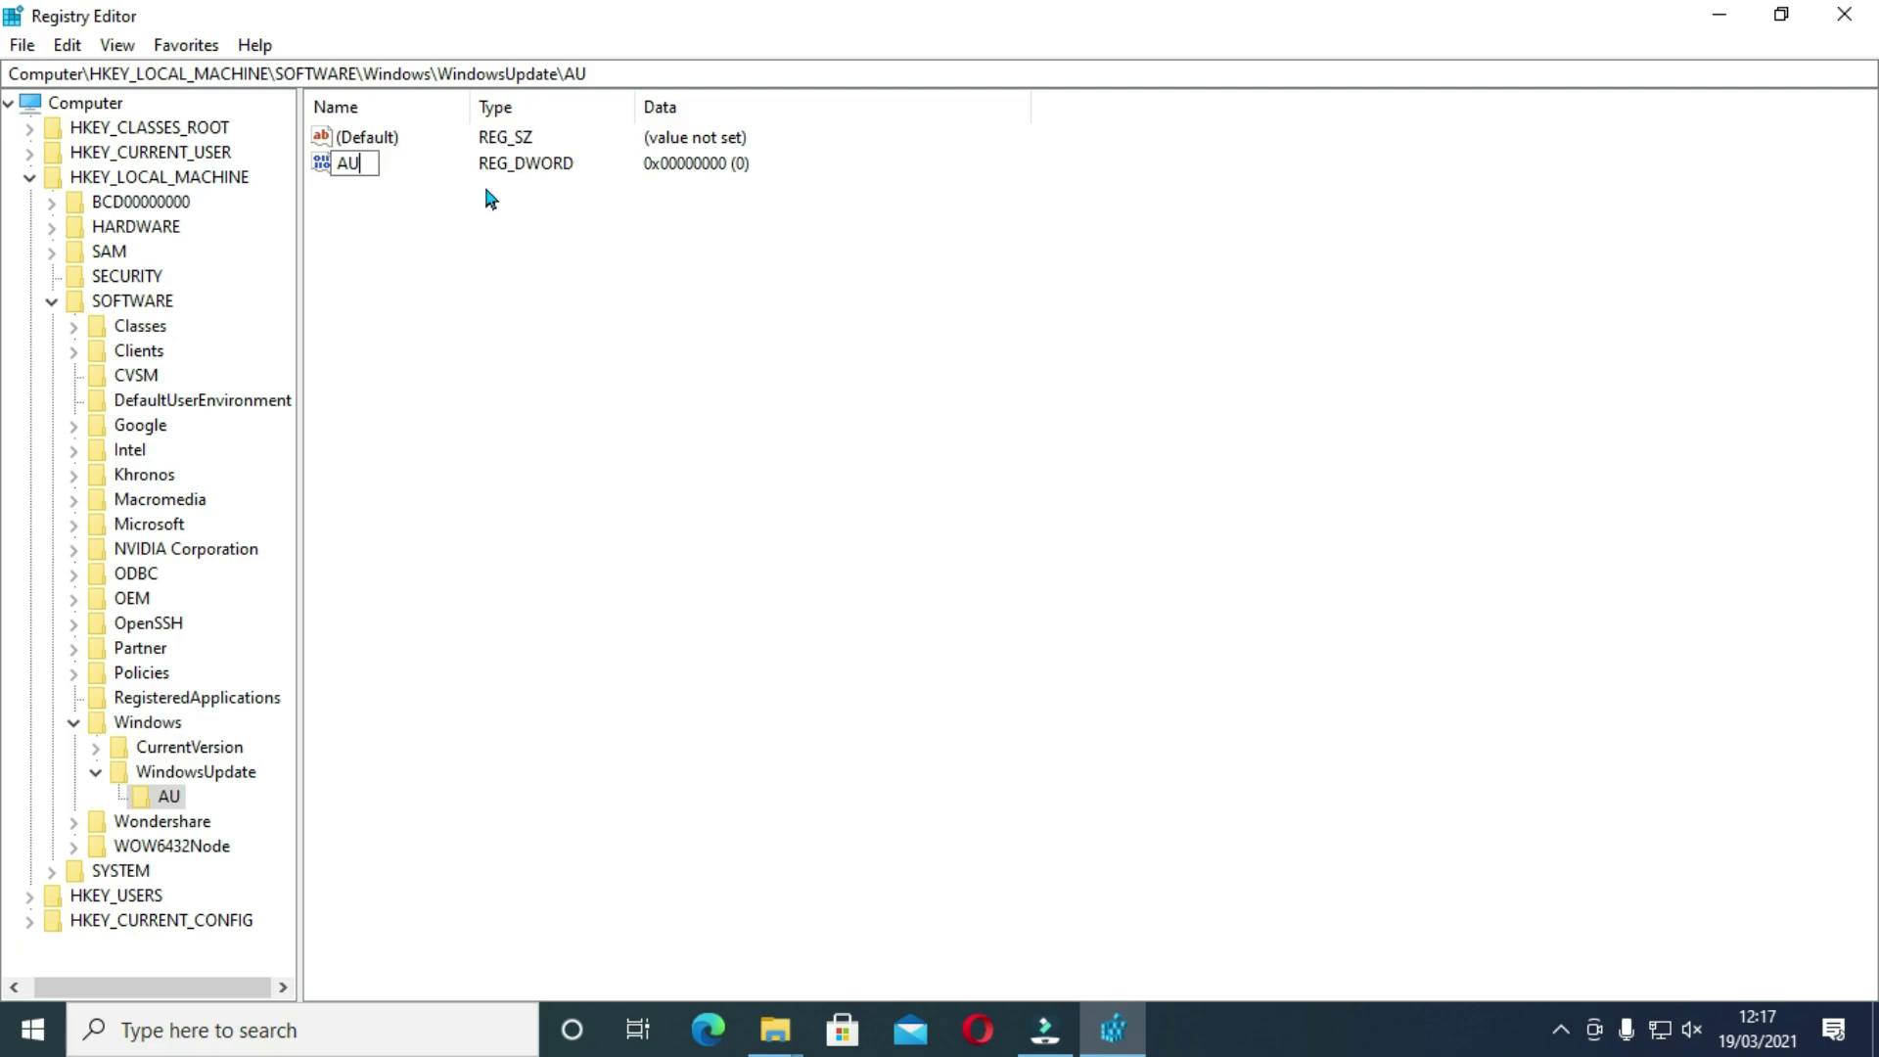
{"action": "type", "text": "Options"}
{"action": "key", "text": "Return"}
Set the AUOptions value data to 2, then close Registry Editor
{"action": "right_click", "coordinate": [364, 165]}
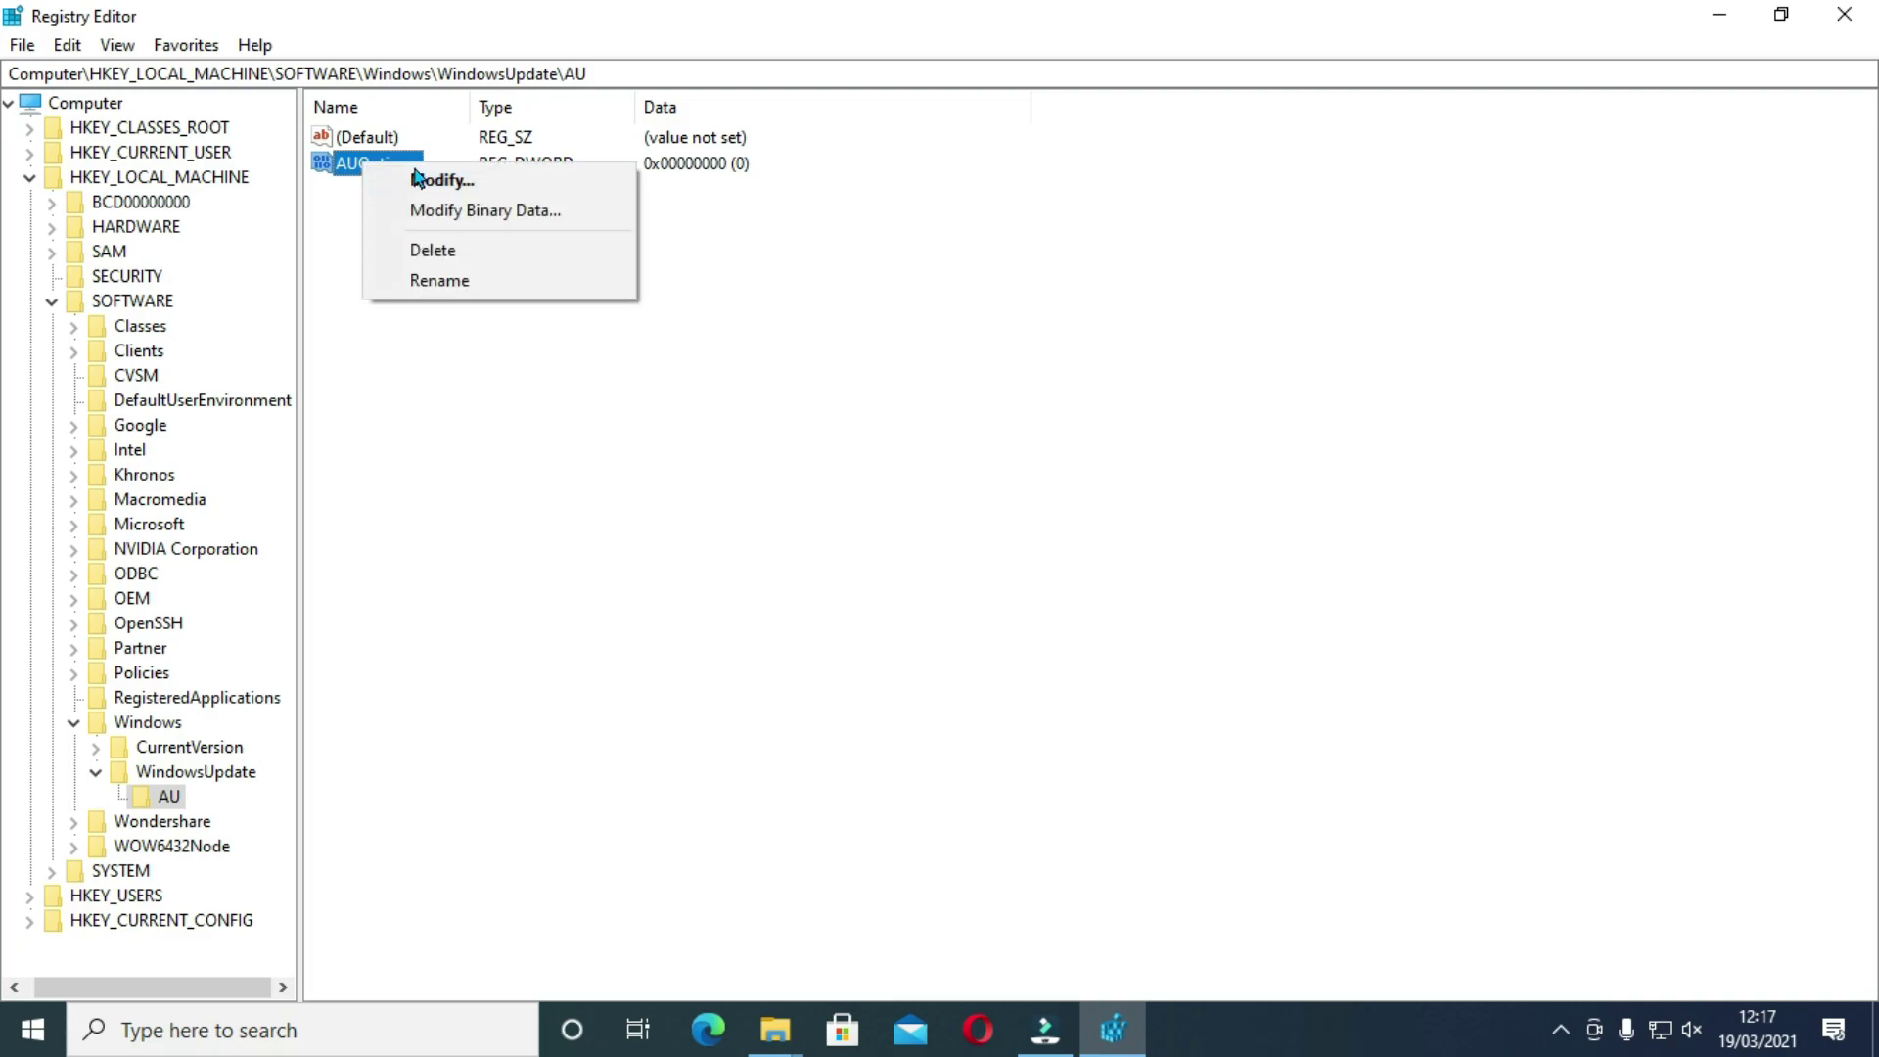
{"action": "left_click", "coordinate": [441, 180]}
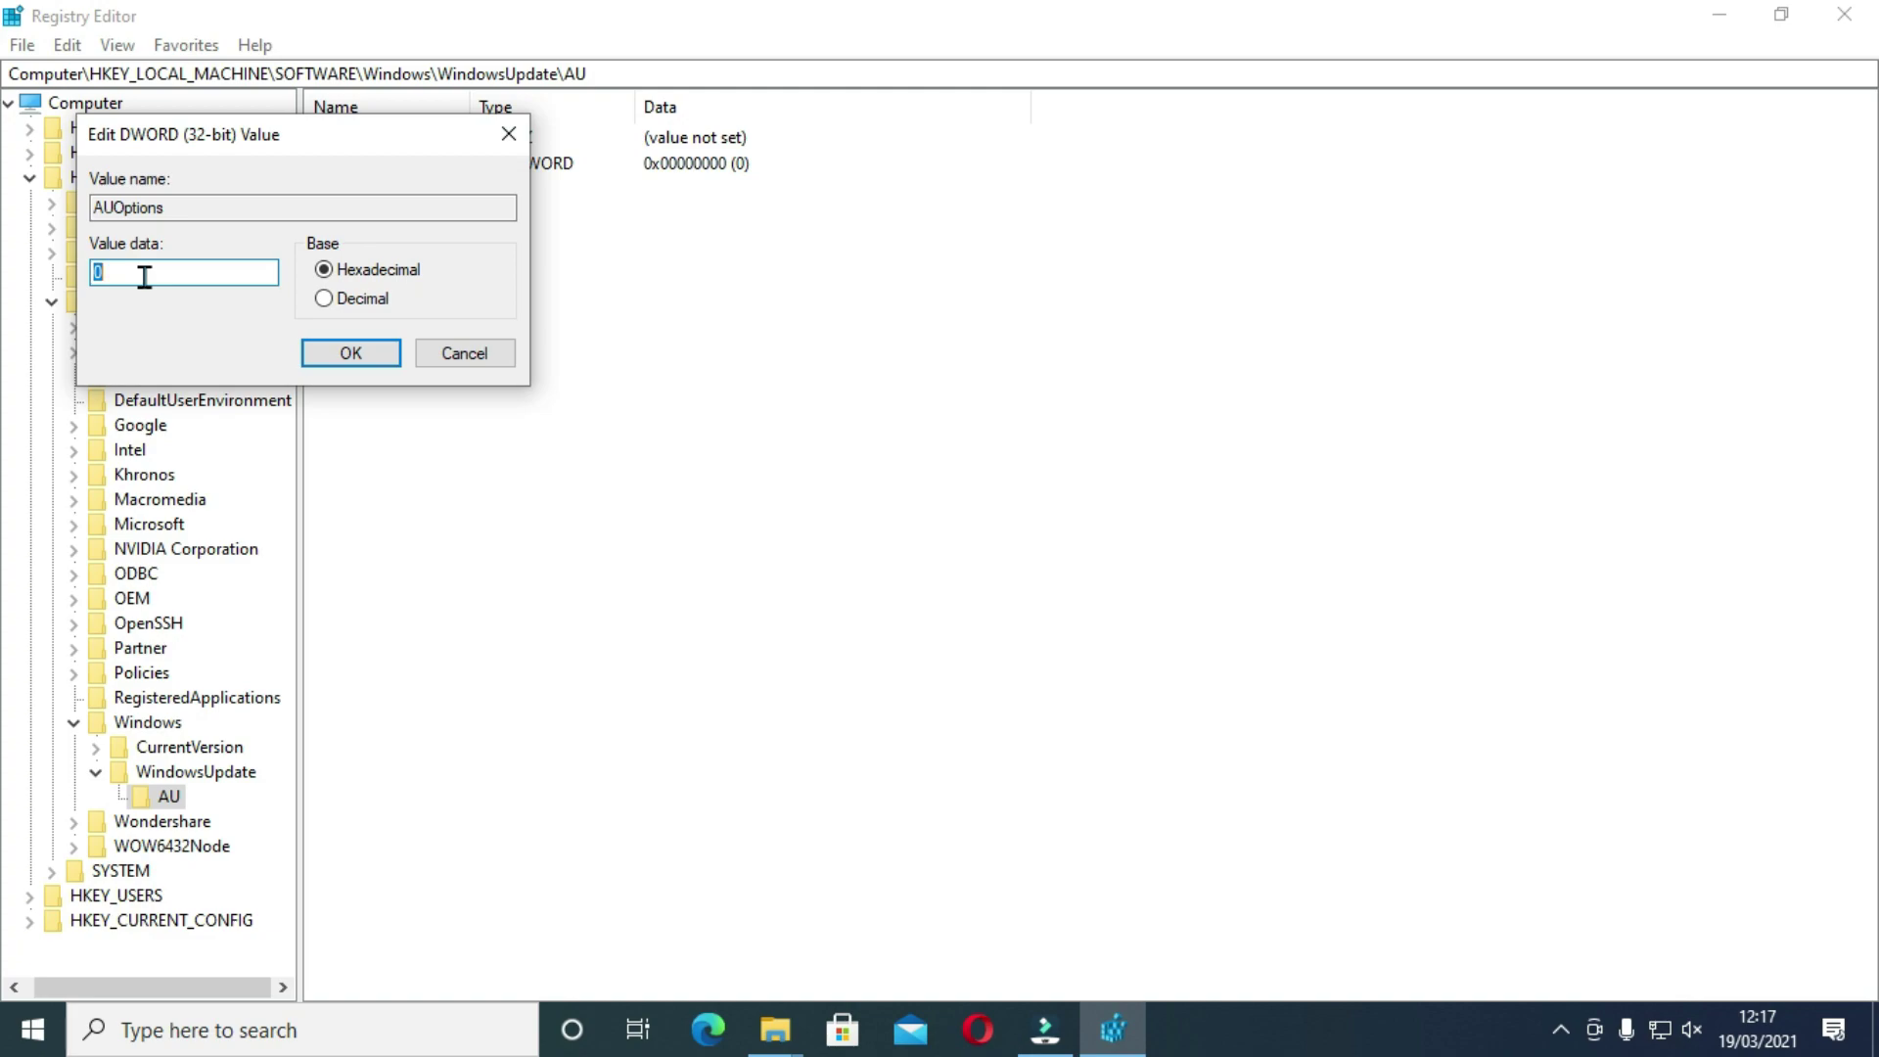
{"action": "type", "text": "2"}
{"action": "left_click", "coordinate": [370, 361]}
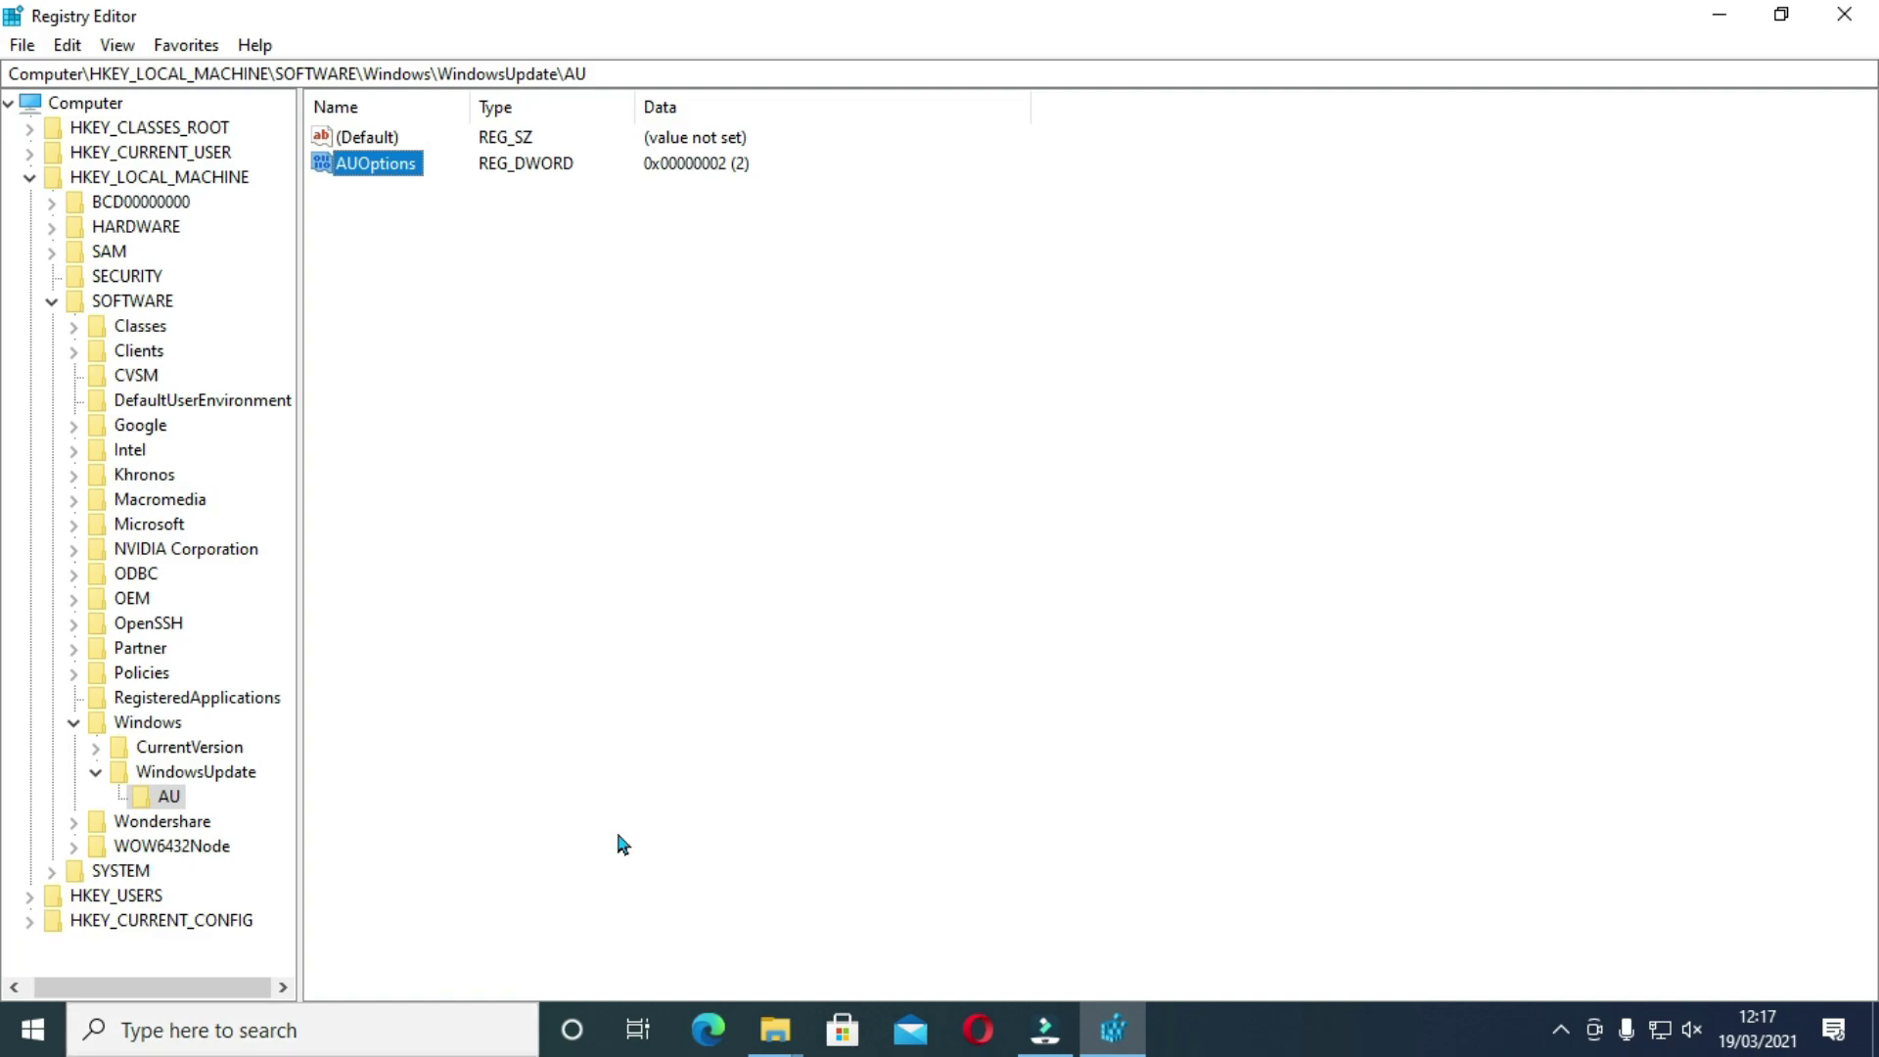
{"action": "left_click", "coordinate": [1844, 15]}
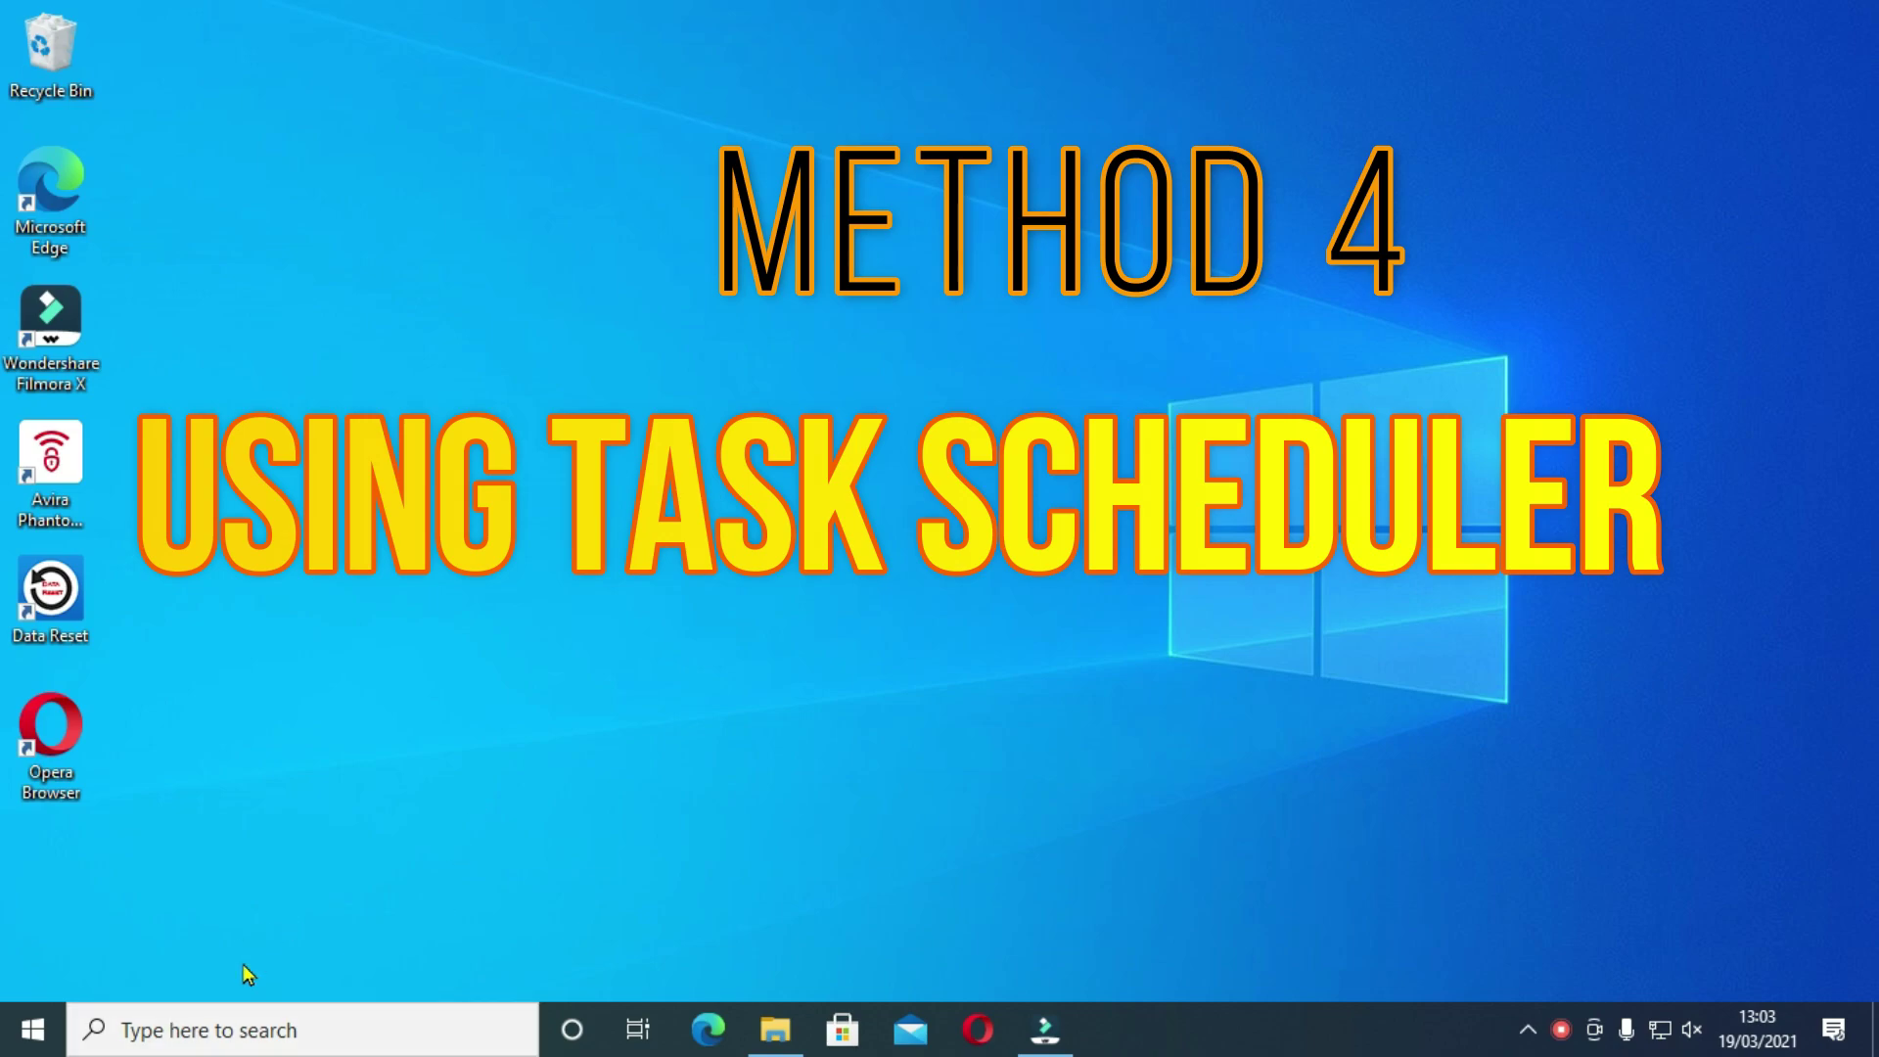
Search Windows for 'task sch' and launch Task Scheduler from the results
{"action": "left_click", "coordinate": [245, 1025]}
{"action": "type", "text": "task"}
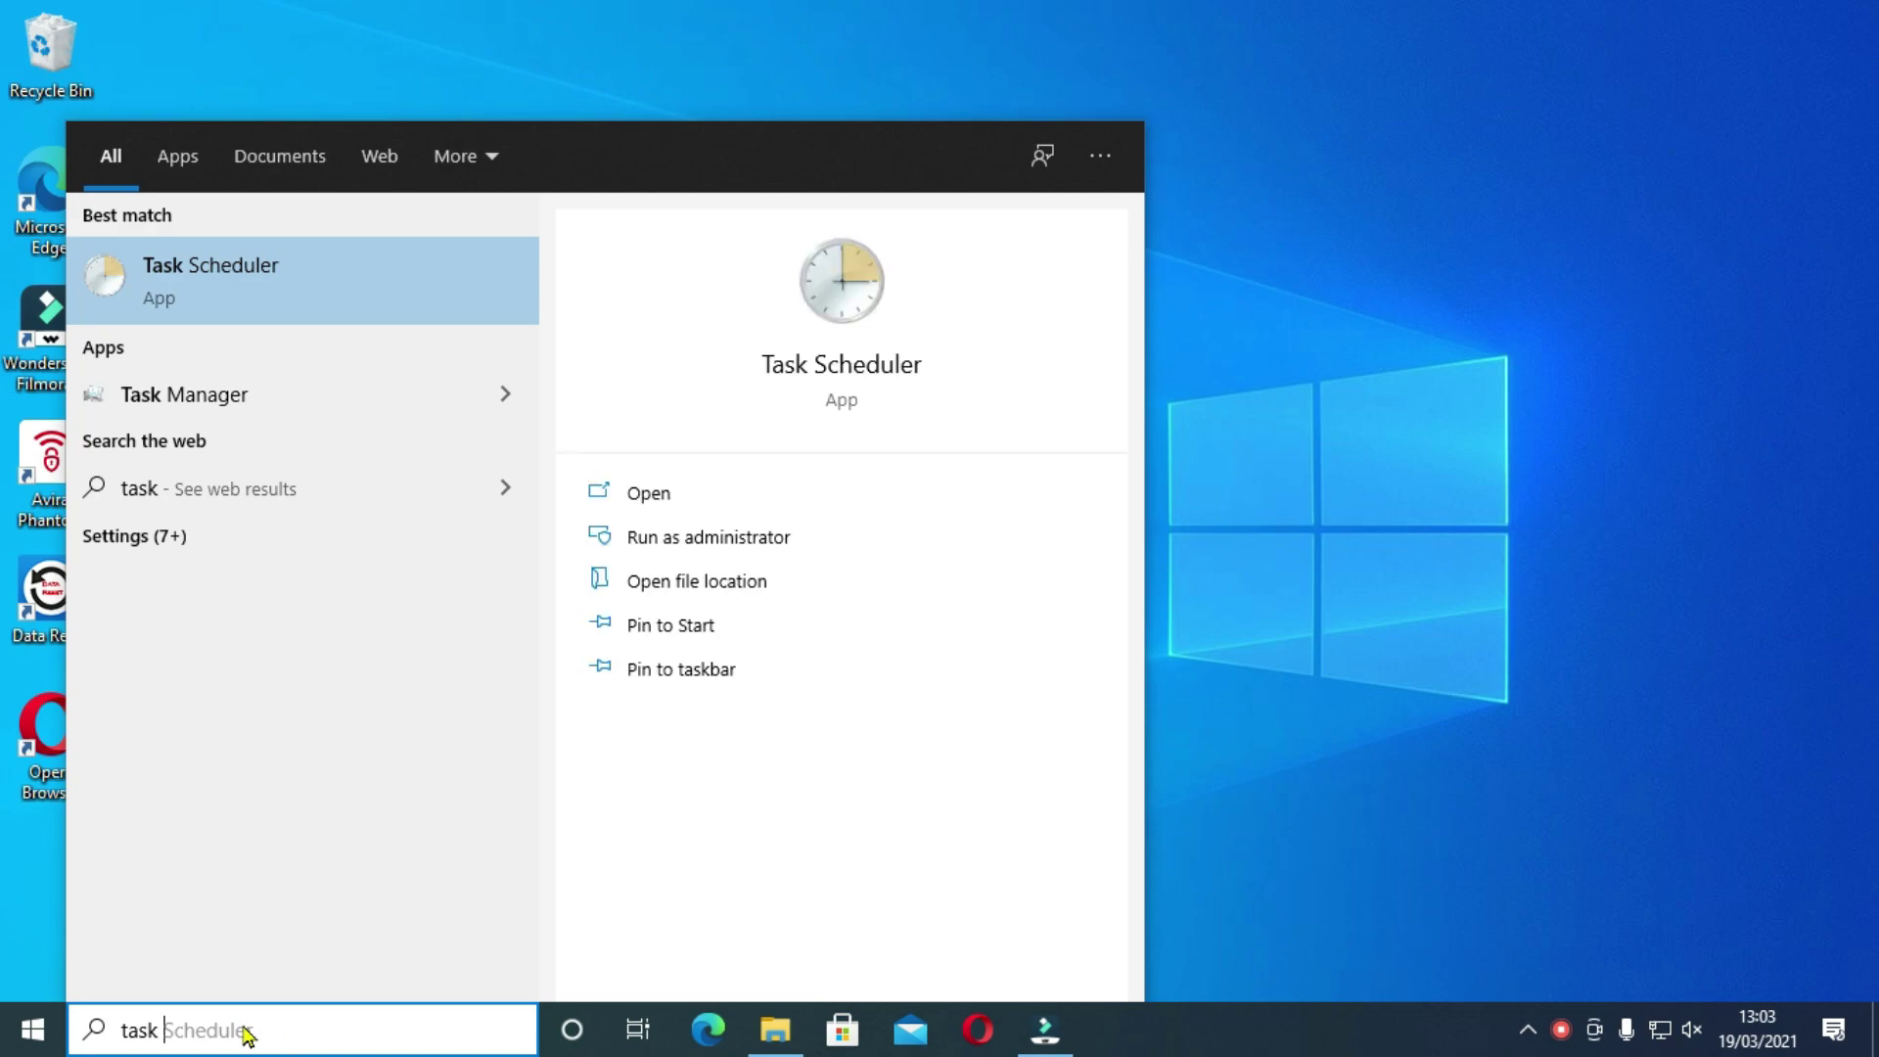
{"action": "type", "text": " sch"}
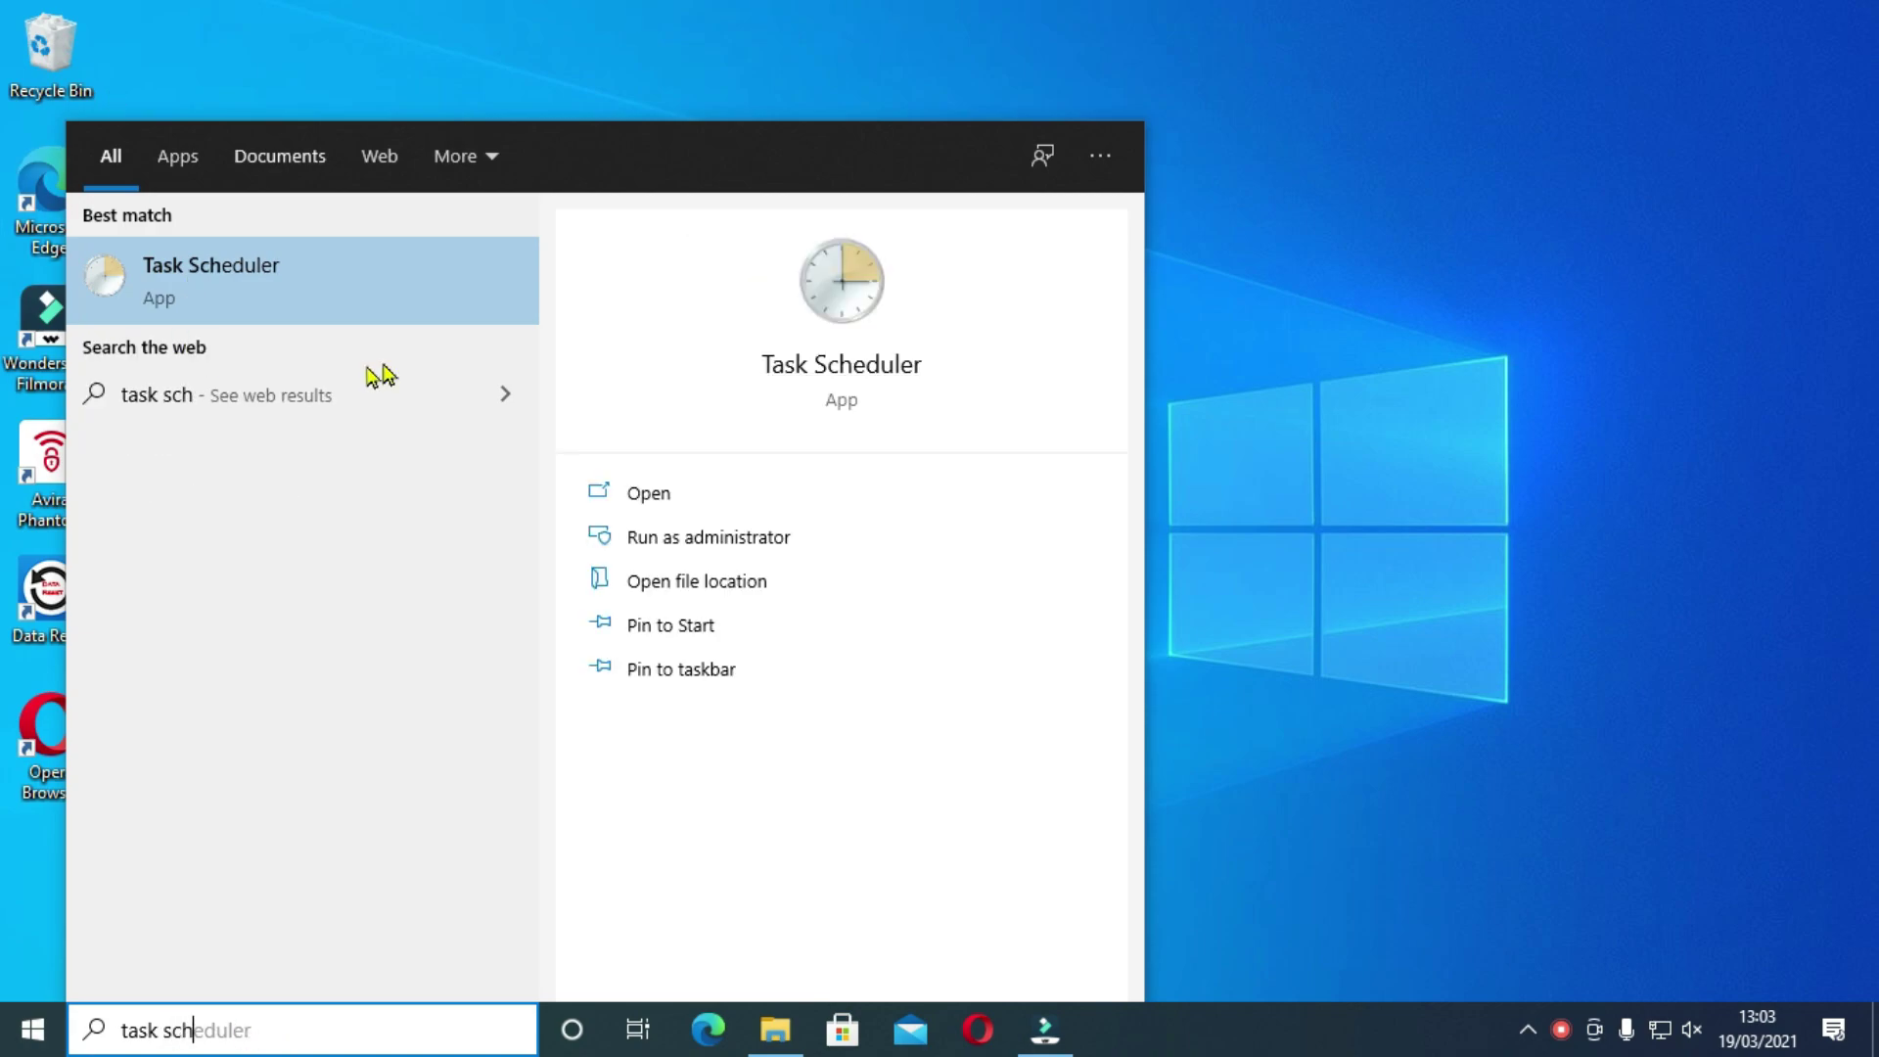
{"action": "left_click", "coordinate": [333, 306]}
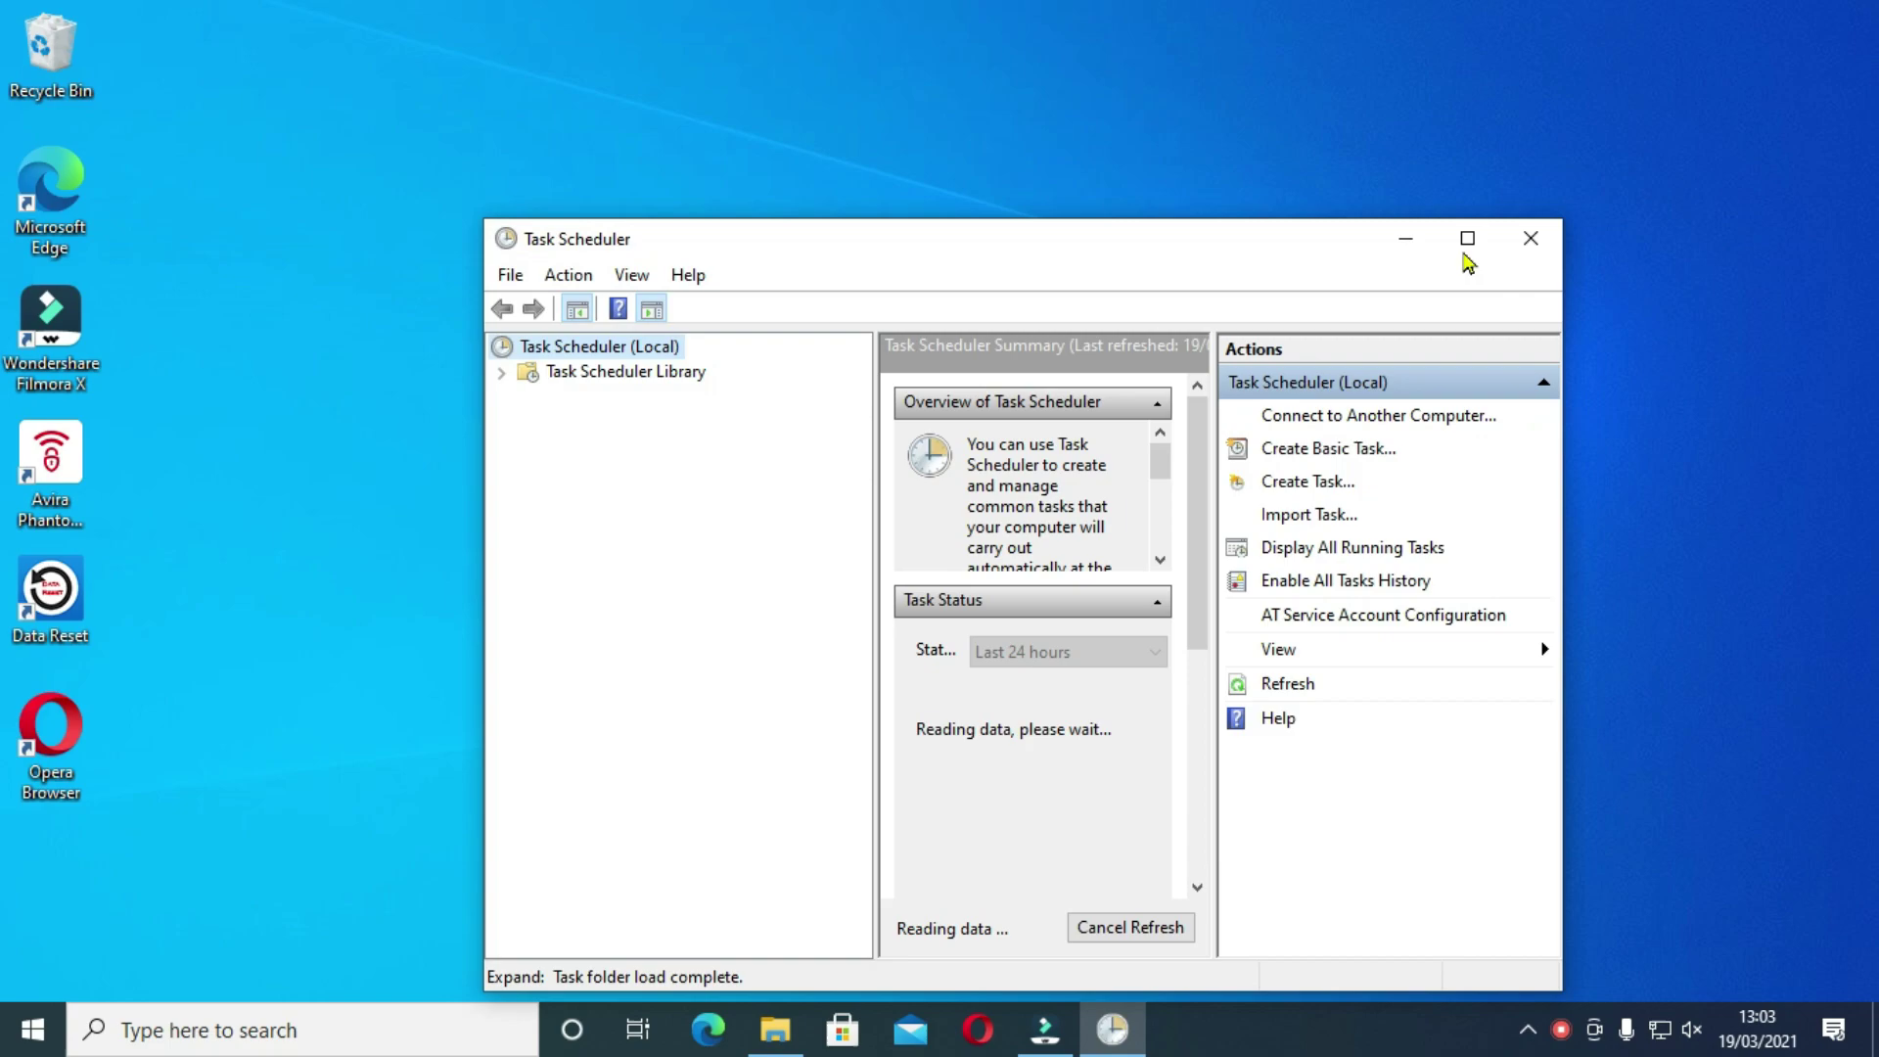
Maximize Task Scheduler and browse to Task Scheduler Library > Microsoft > Windows > WindowsUpdate
{"action": "left_click", "coordinate": [1468, 239]}
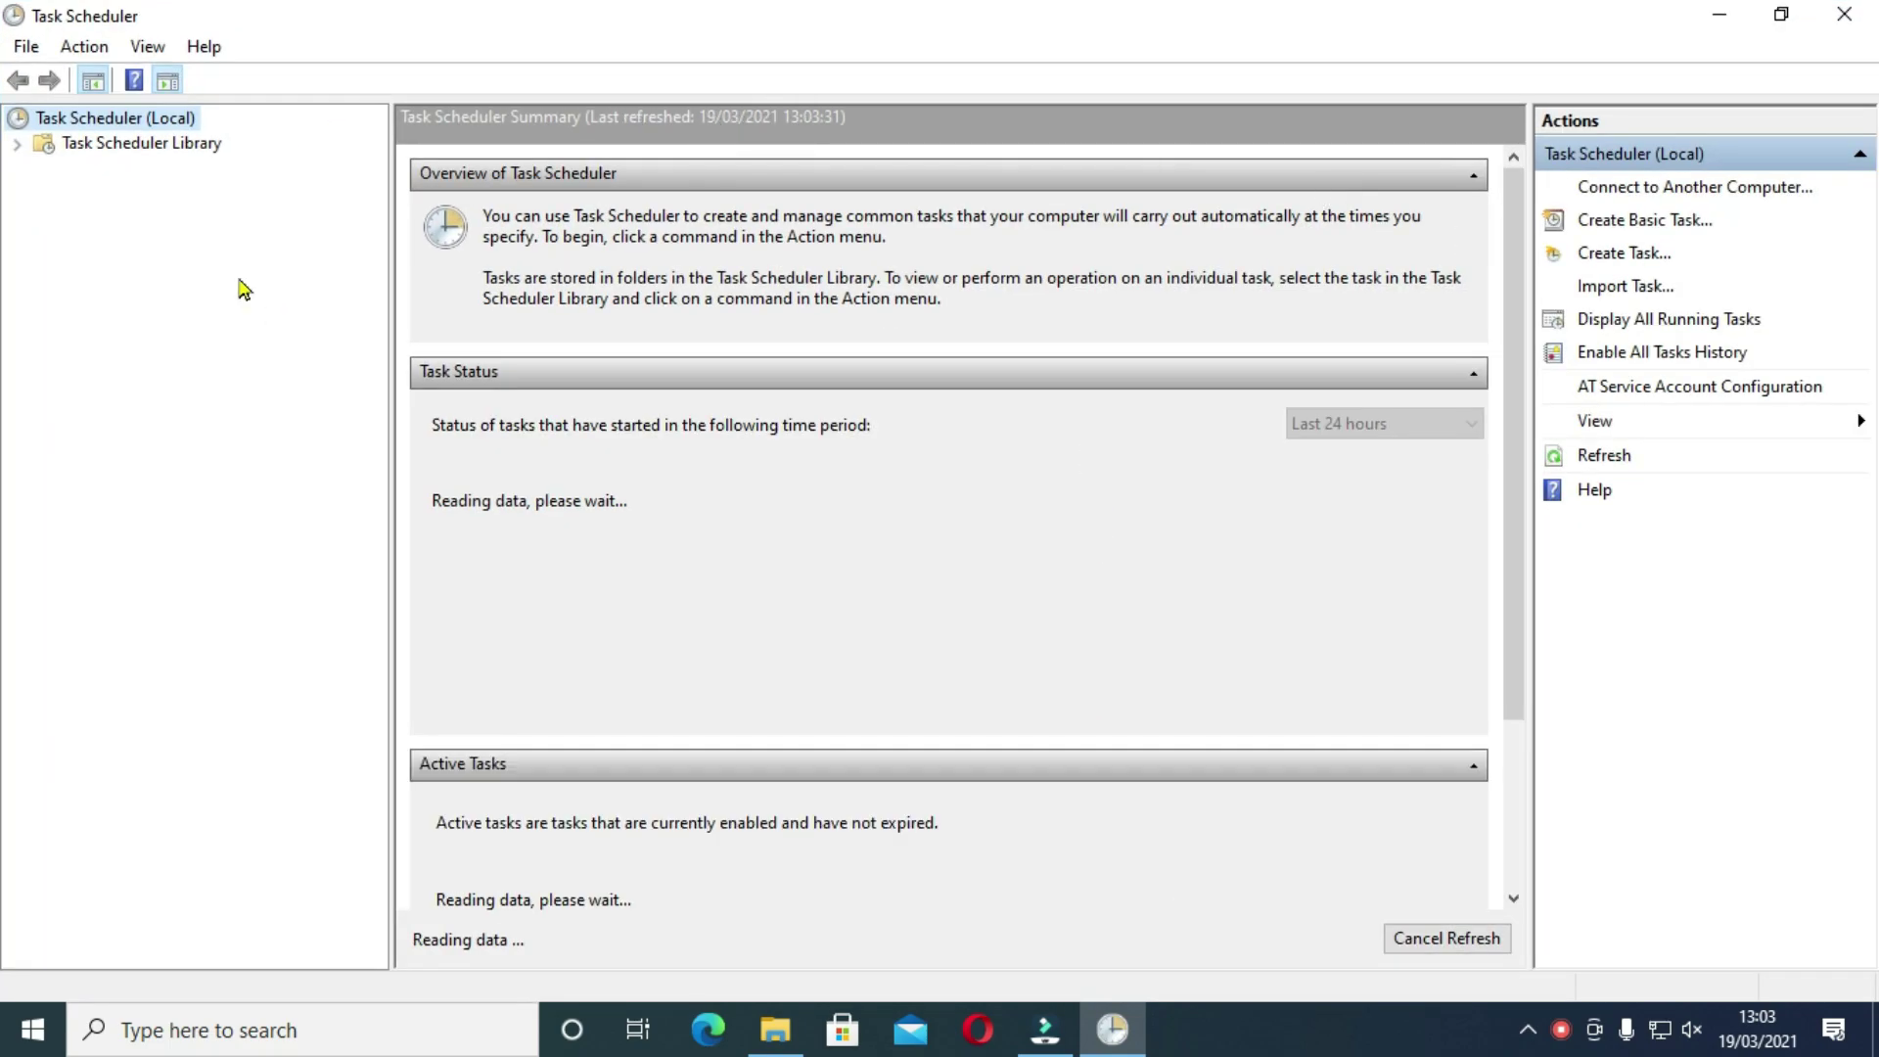
{"action": "left_click", "coordinate": [100, 147]}
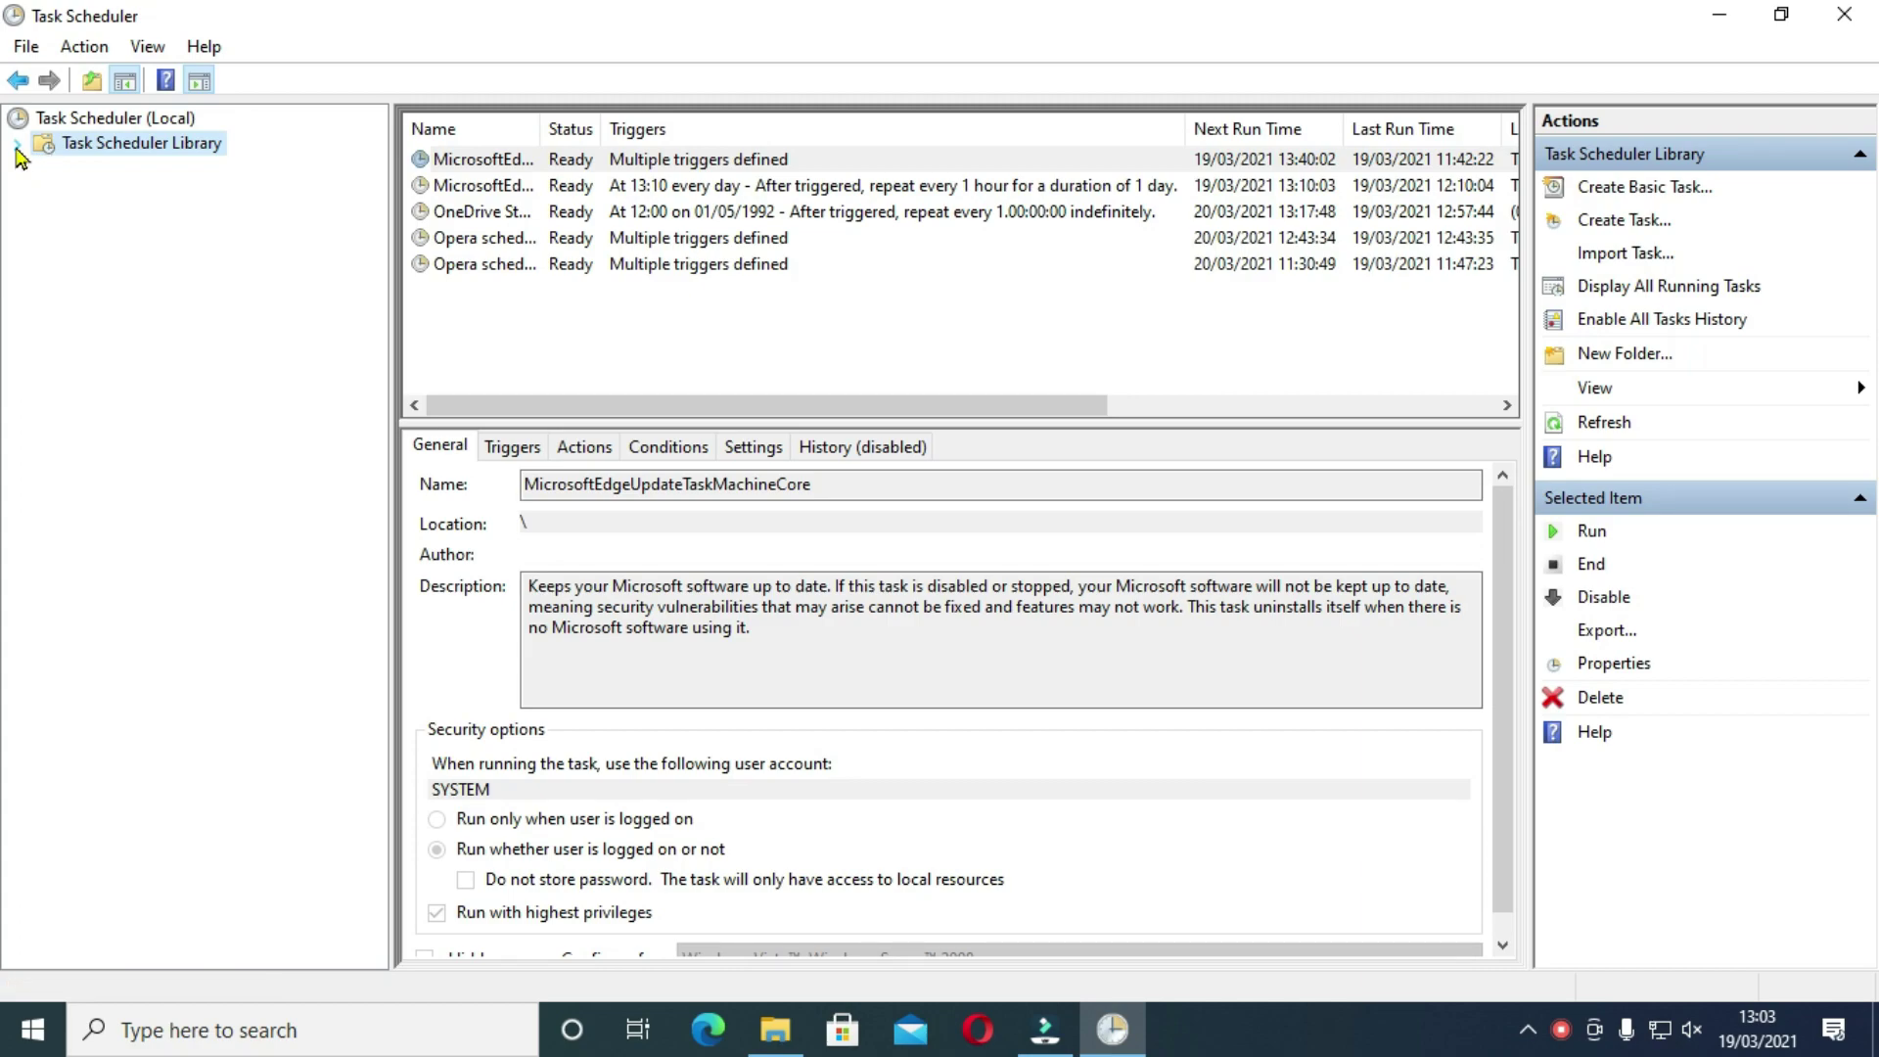
{"action": "left_click", "coordinate": [17, 146]}
{"action": "left_click", "coordinate": [42, 170]}
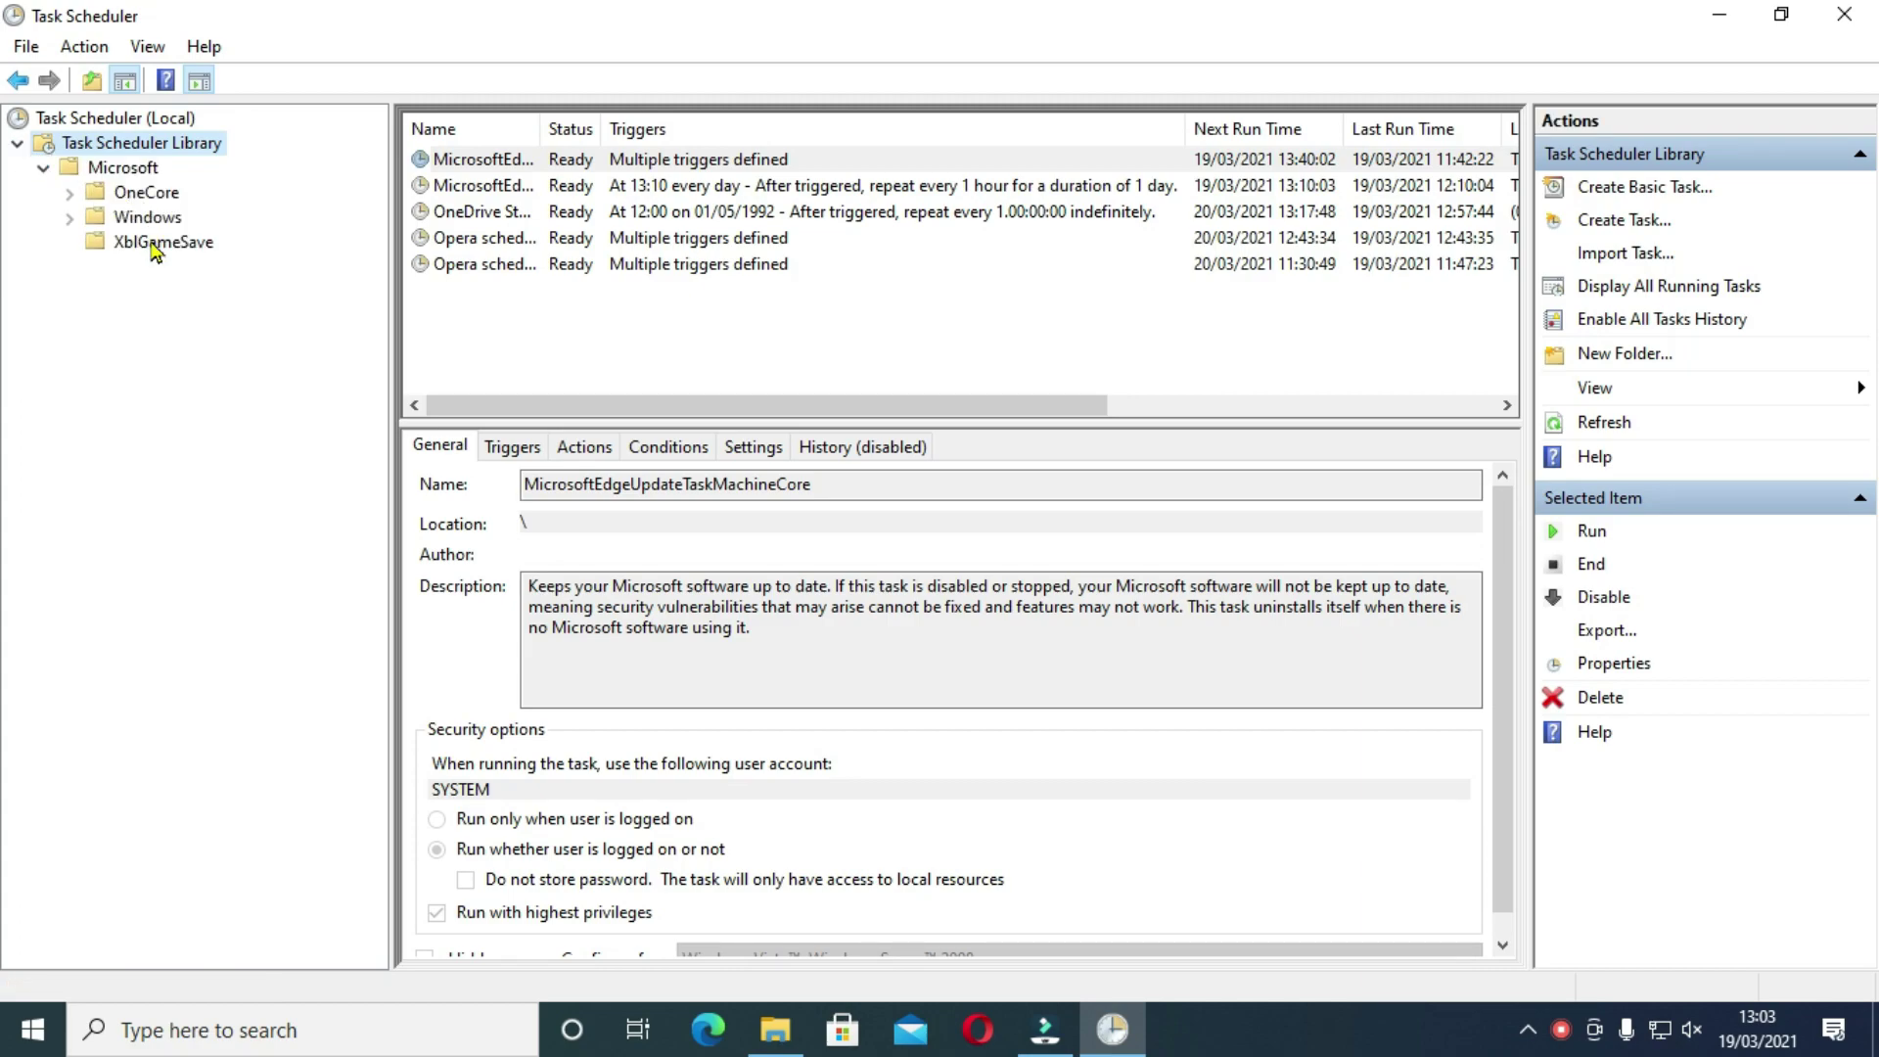
{"action": "left_click", "coordinate": [137, 191]}
{"action": "left_click", "coordinate": [86, 220]}
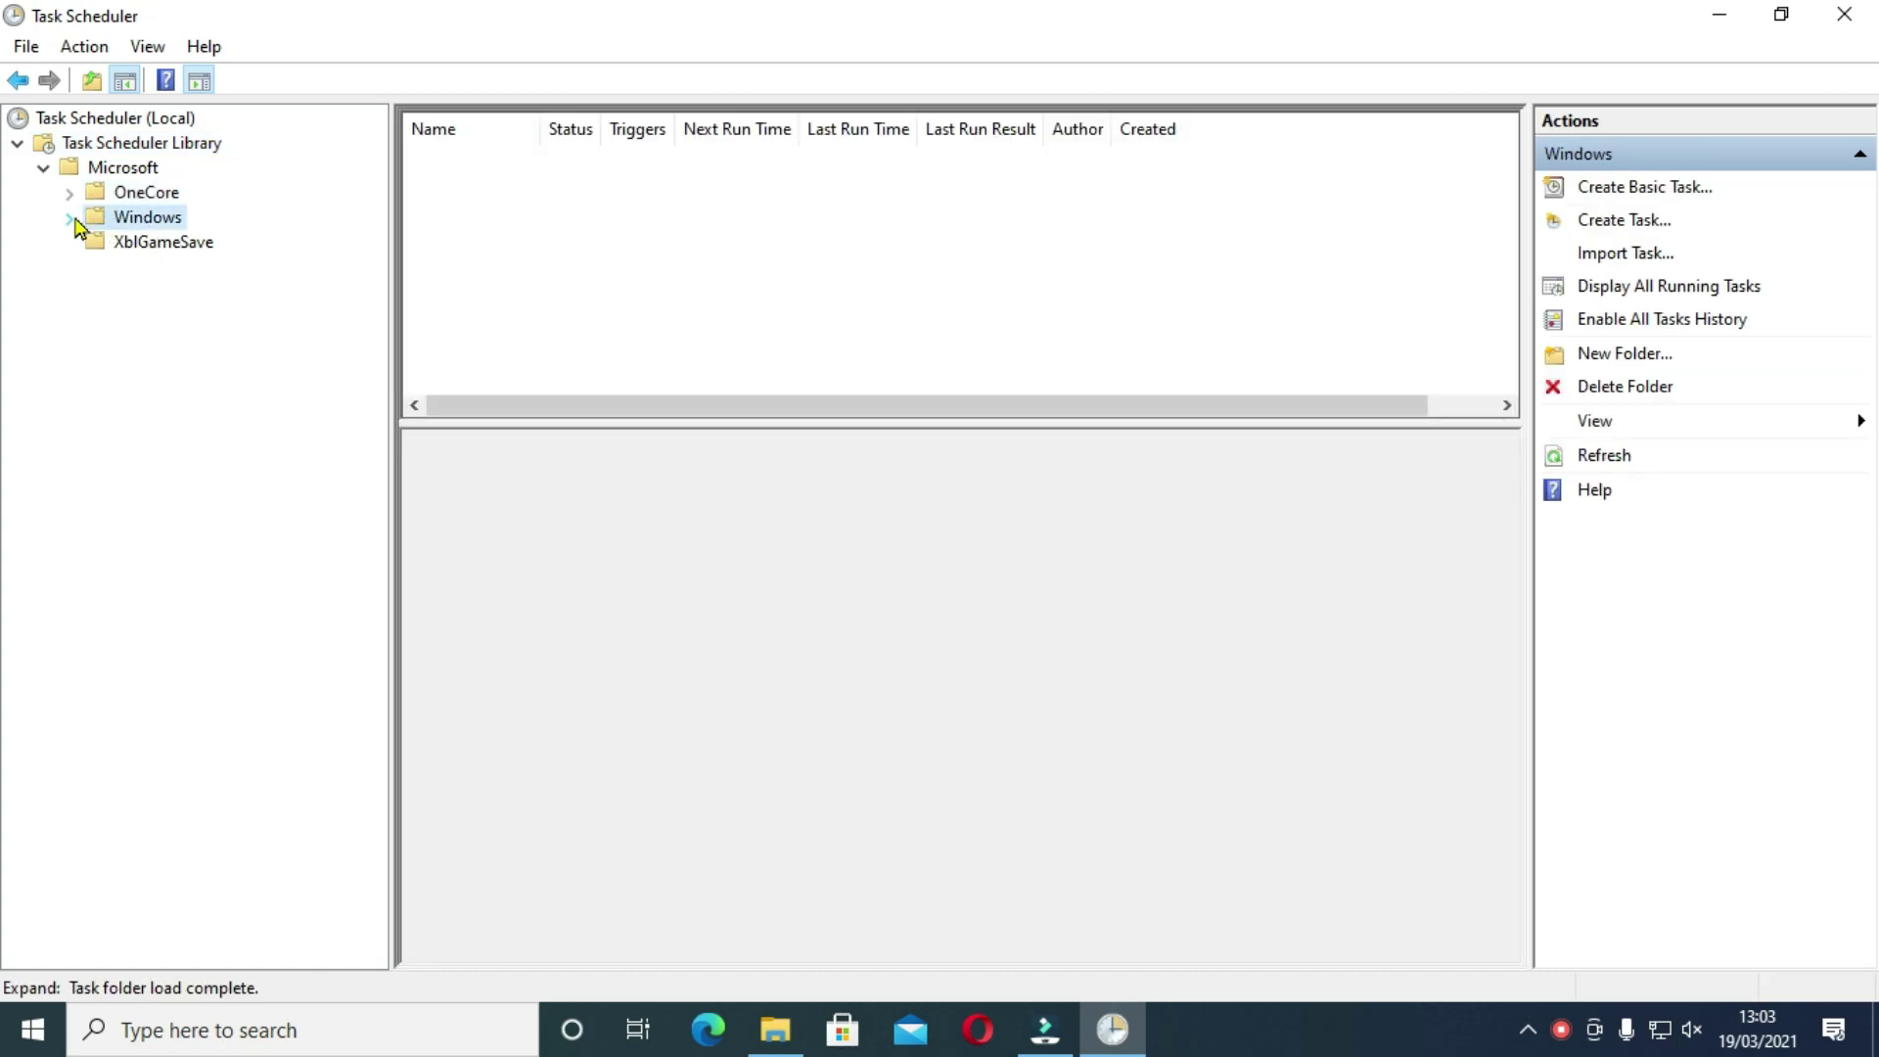
{"action": "left_click", "coordinate": [71, 219]}
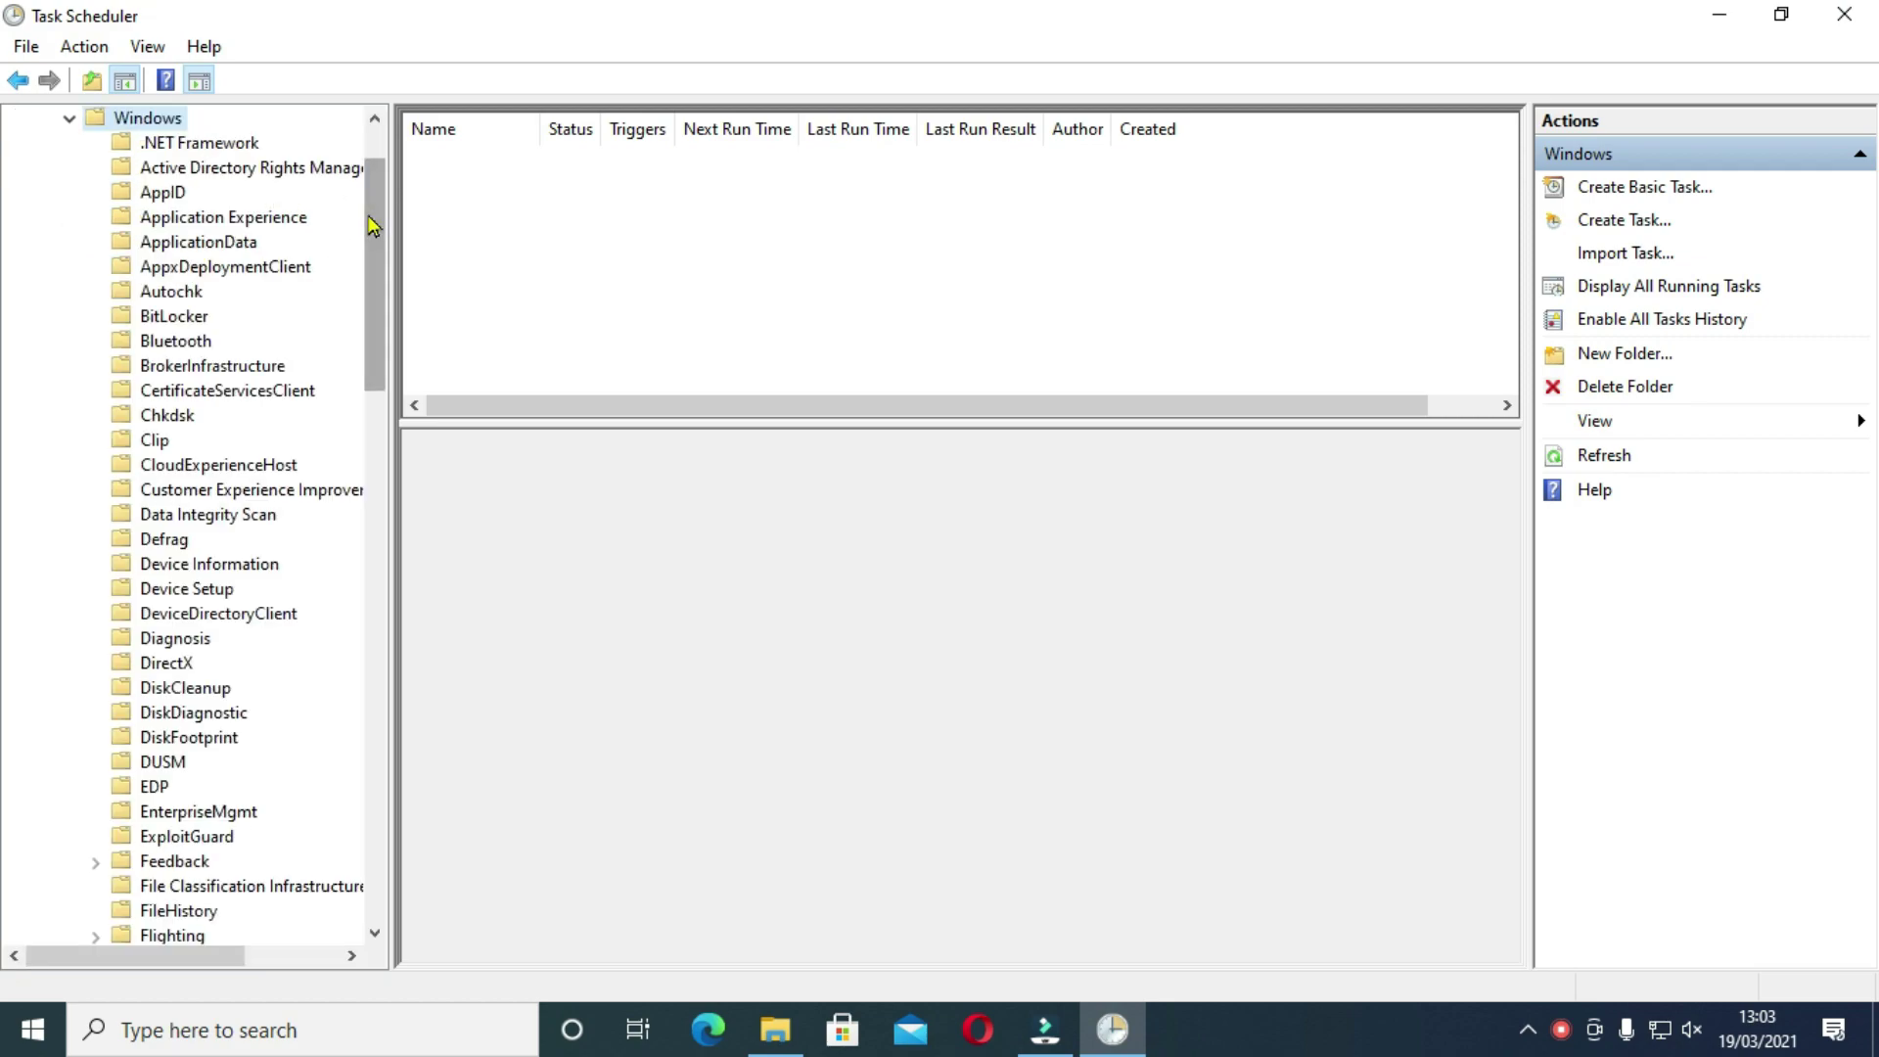
{"action": "left_click_drag", "start_coordinate": [370, 239], "coordinate": [406, 797]}
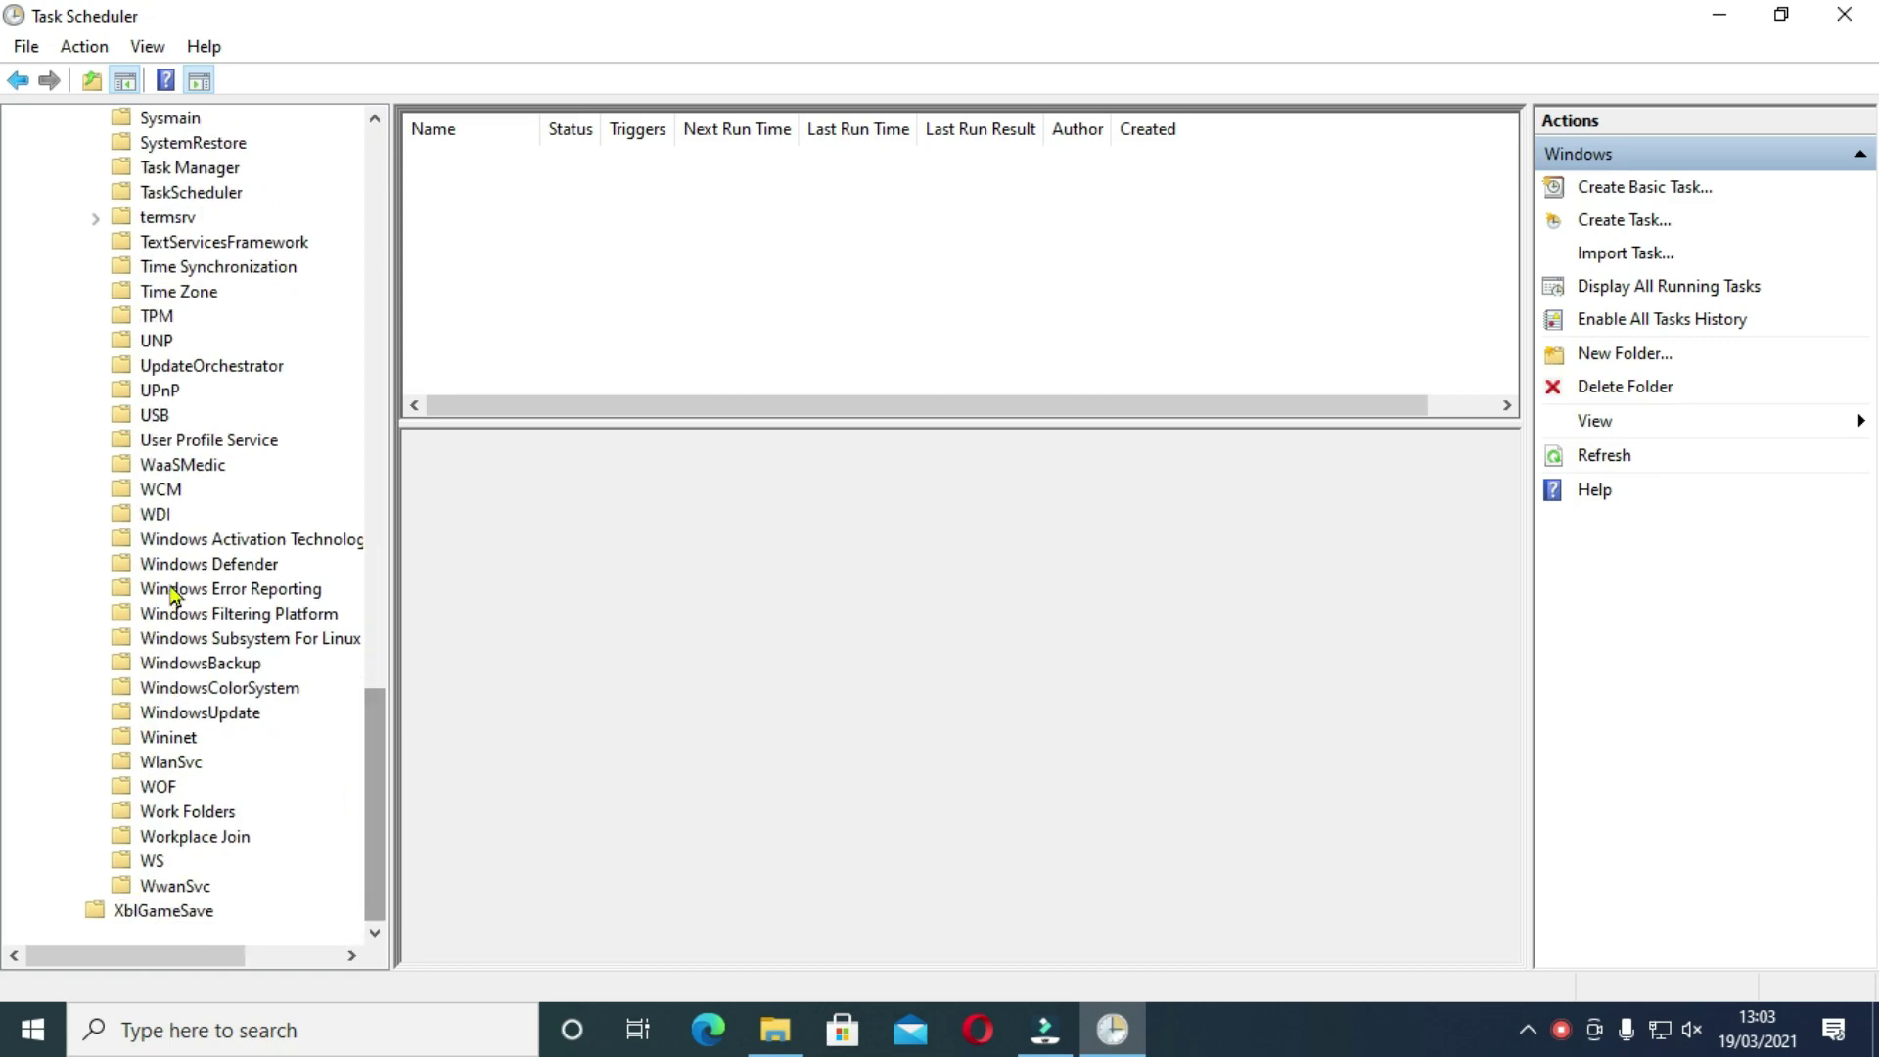
{"action": "left_click", "coordinate": [222, 715]}
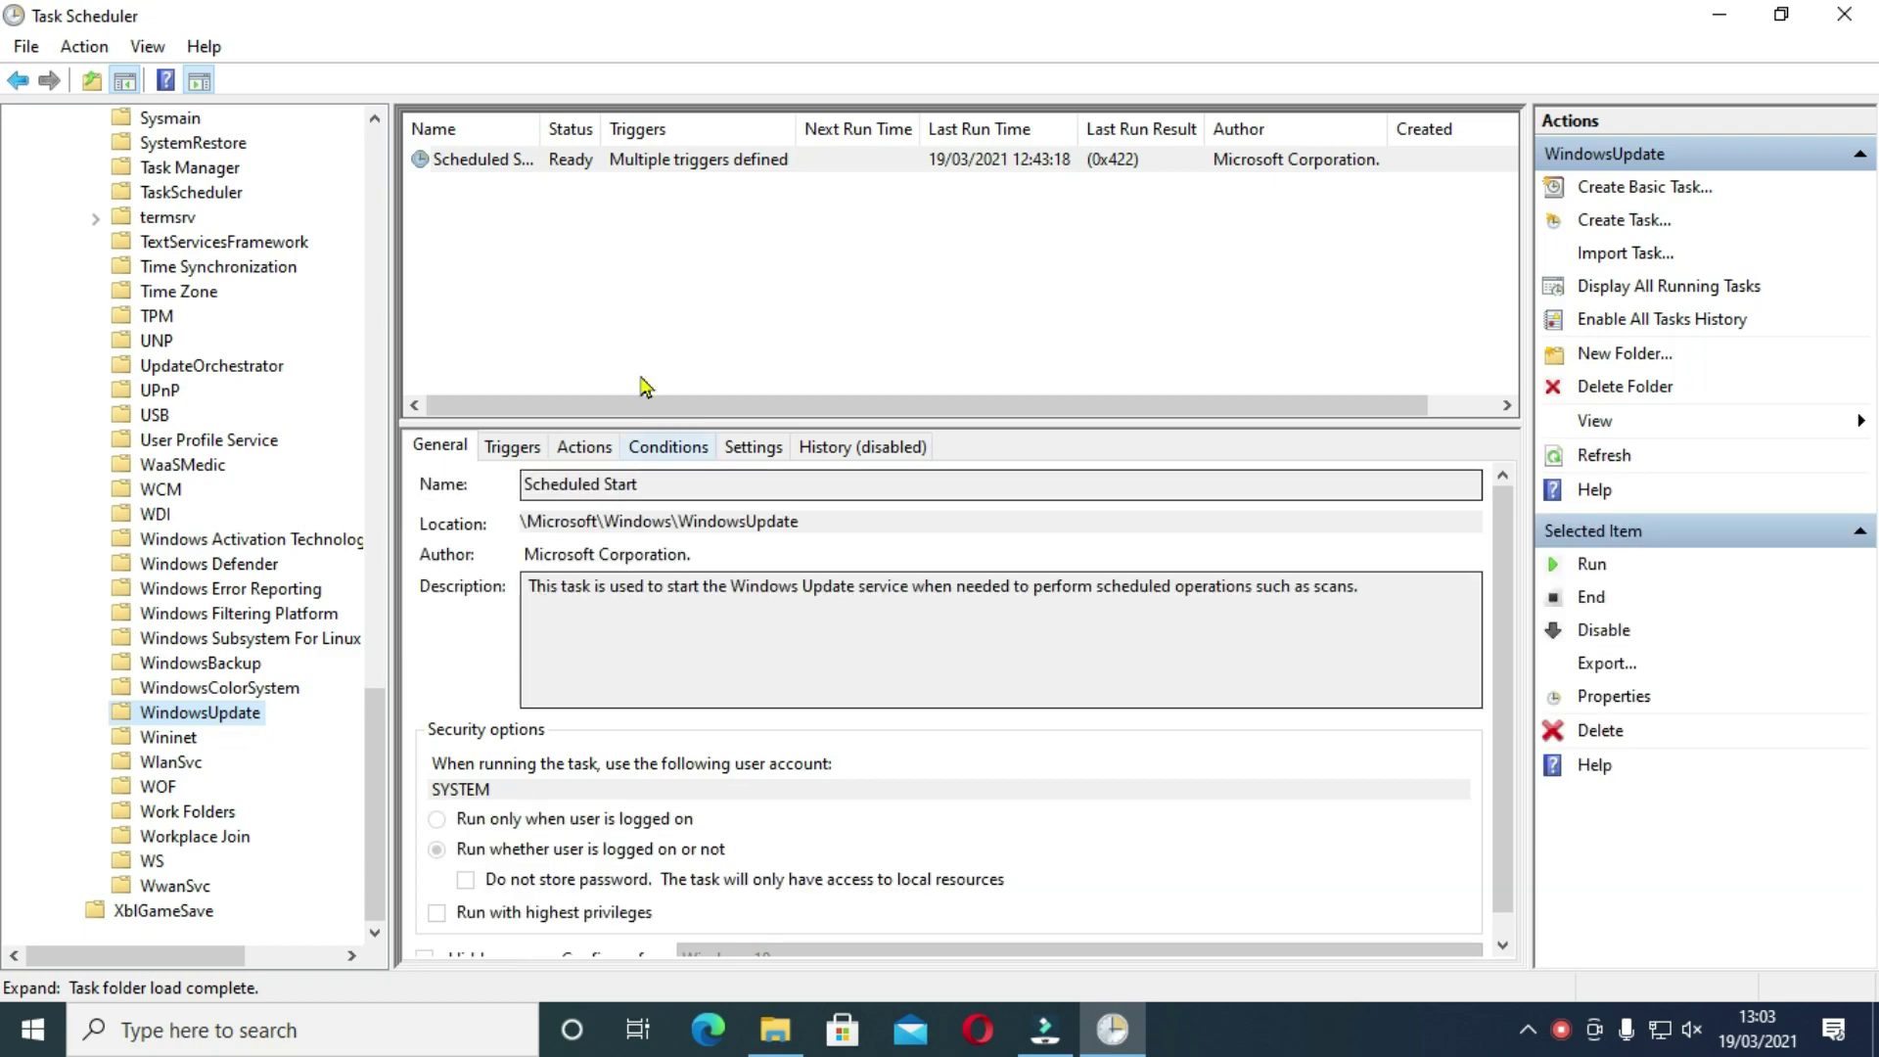
Disable the Scheduled Start task in the WindowsUpdate folder
{"action": "left_click", "coordinate": [520, 167]}
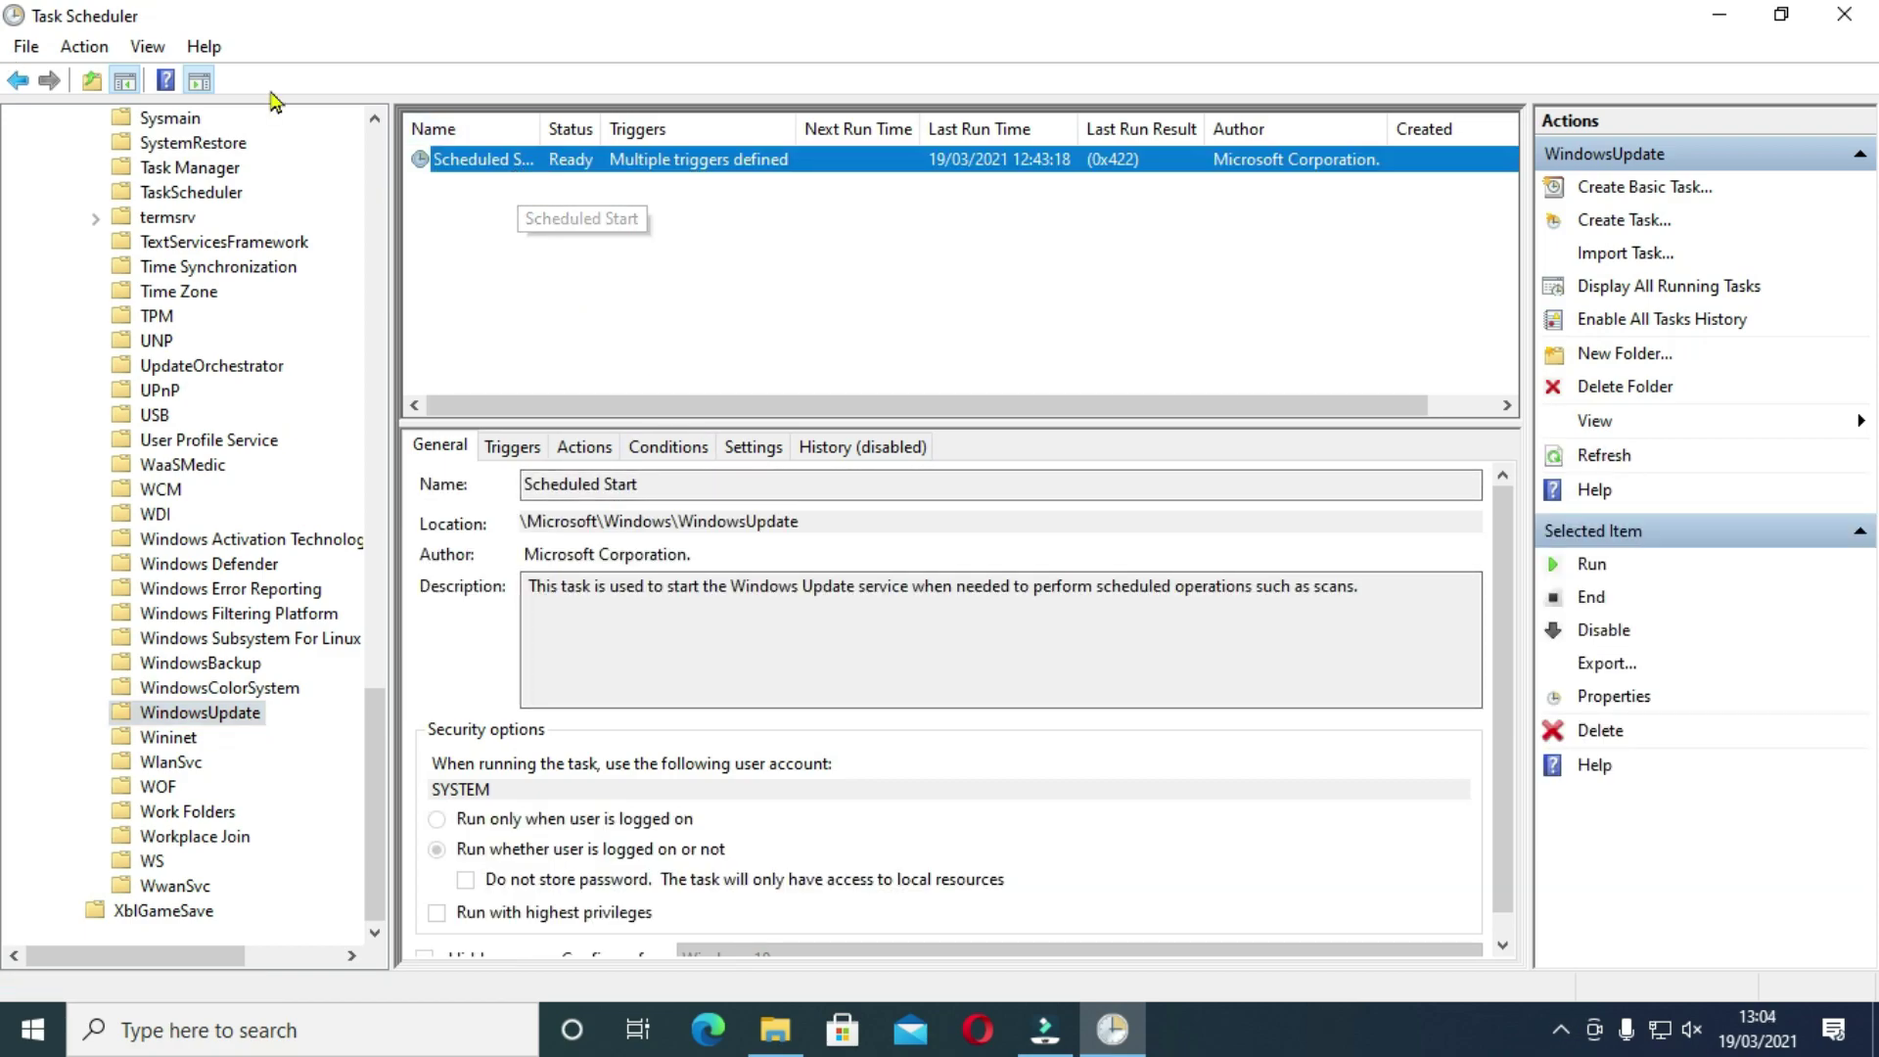
{"action": "right_click", "coordinate": [470, 149]}
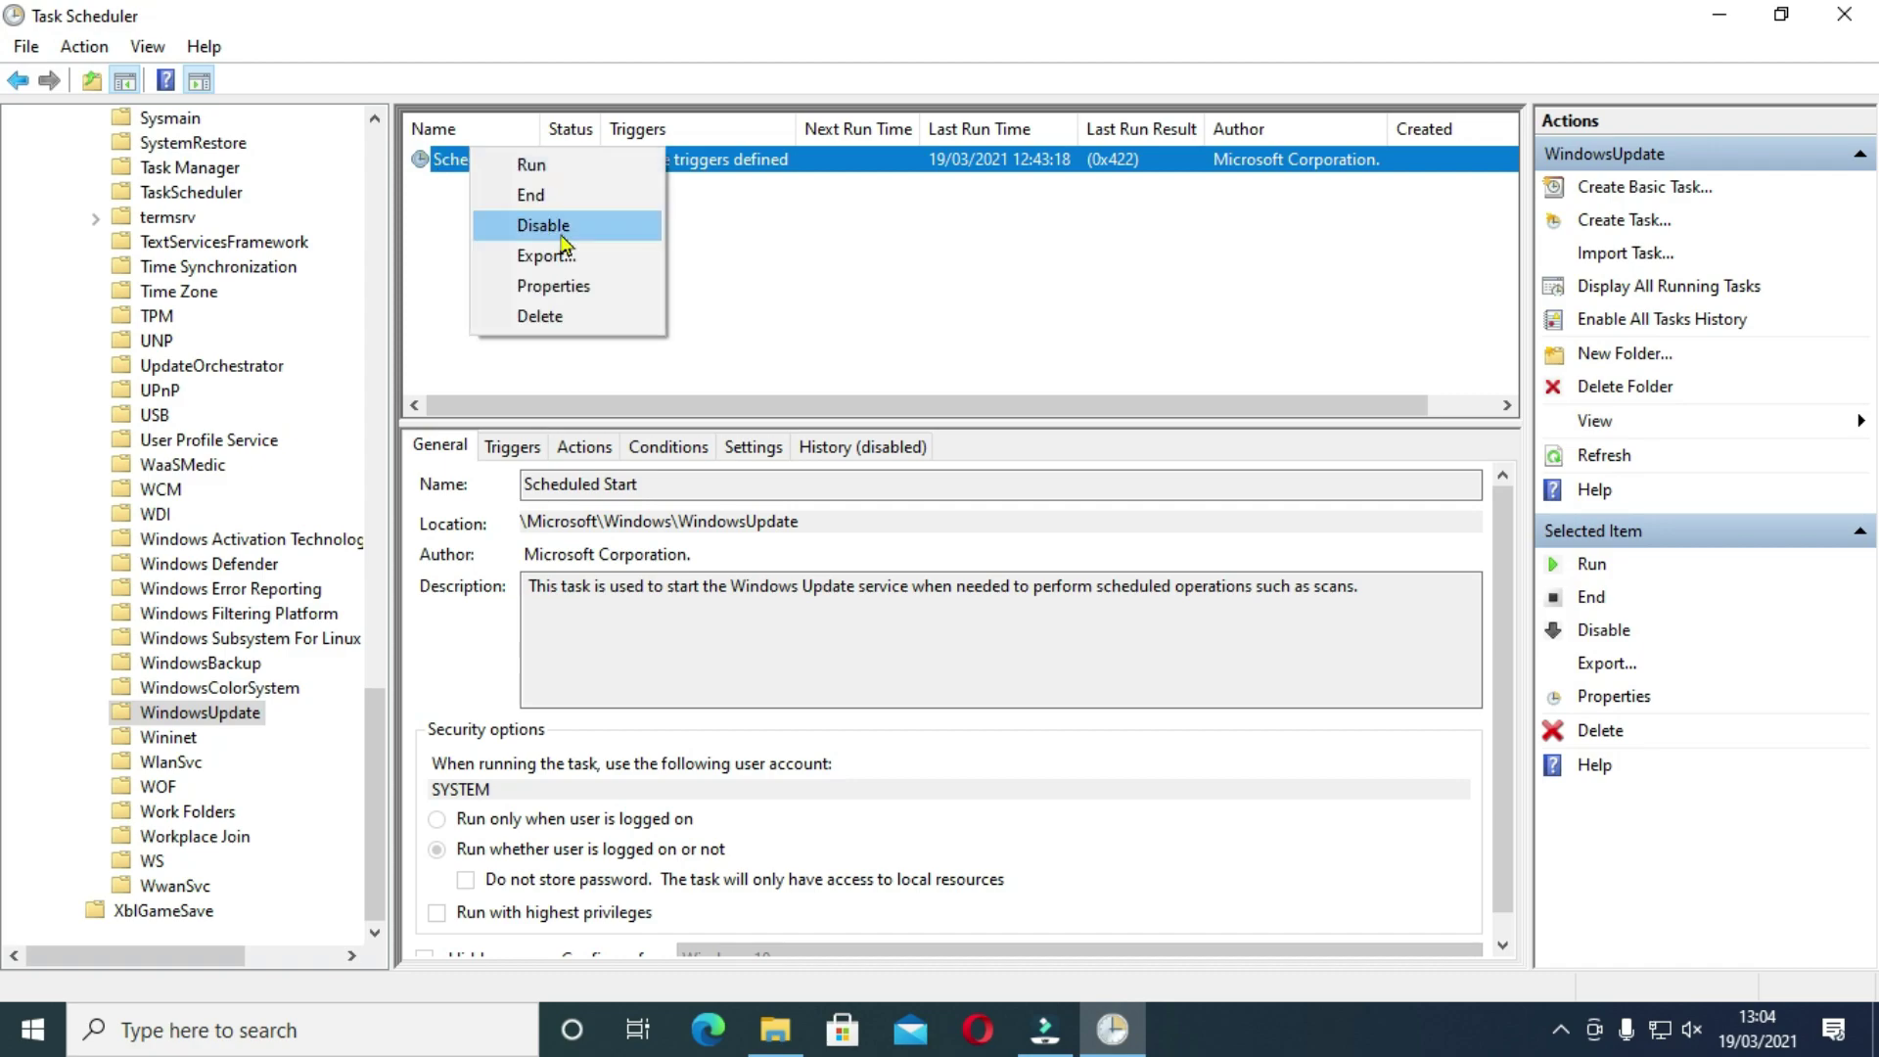
{"action": "left_click", "coordinate": [548, 228]}
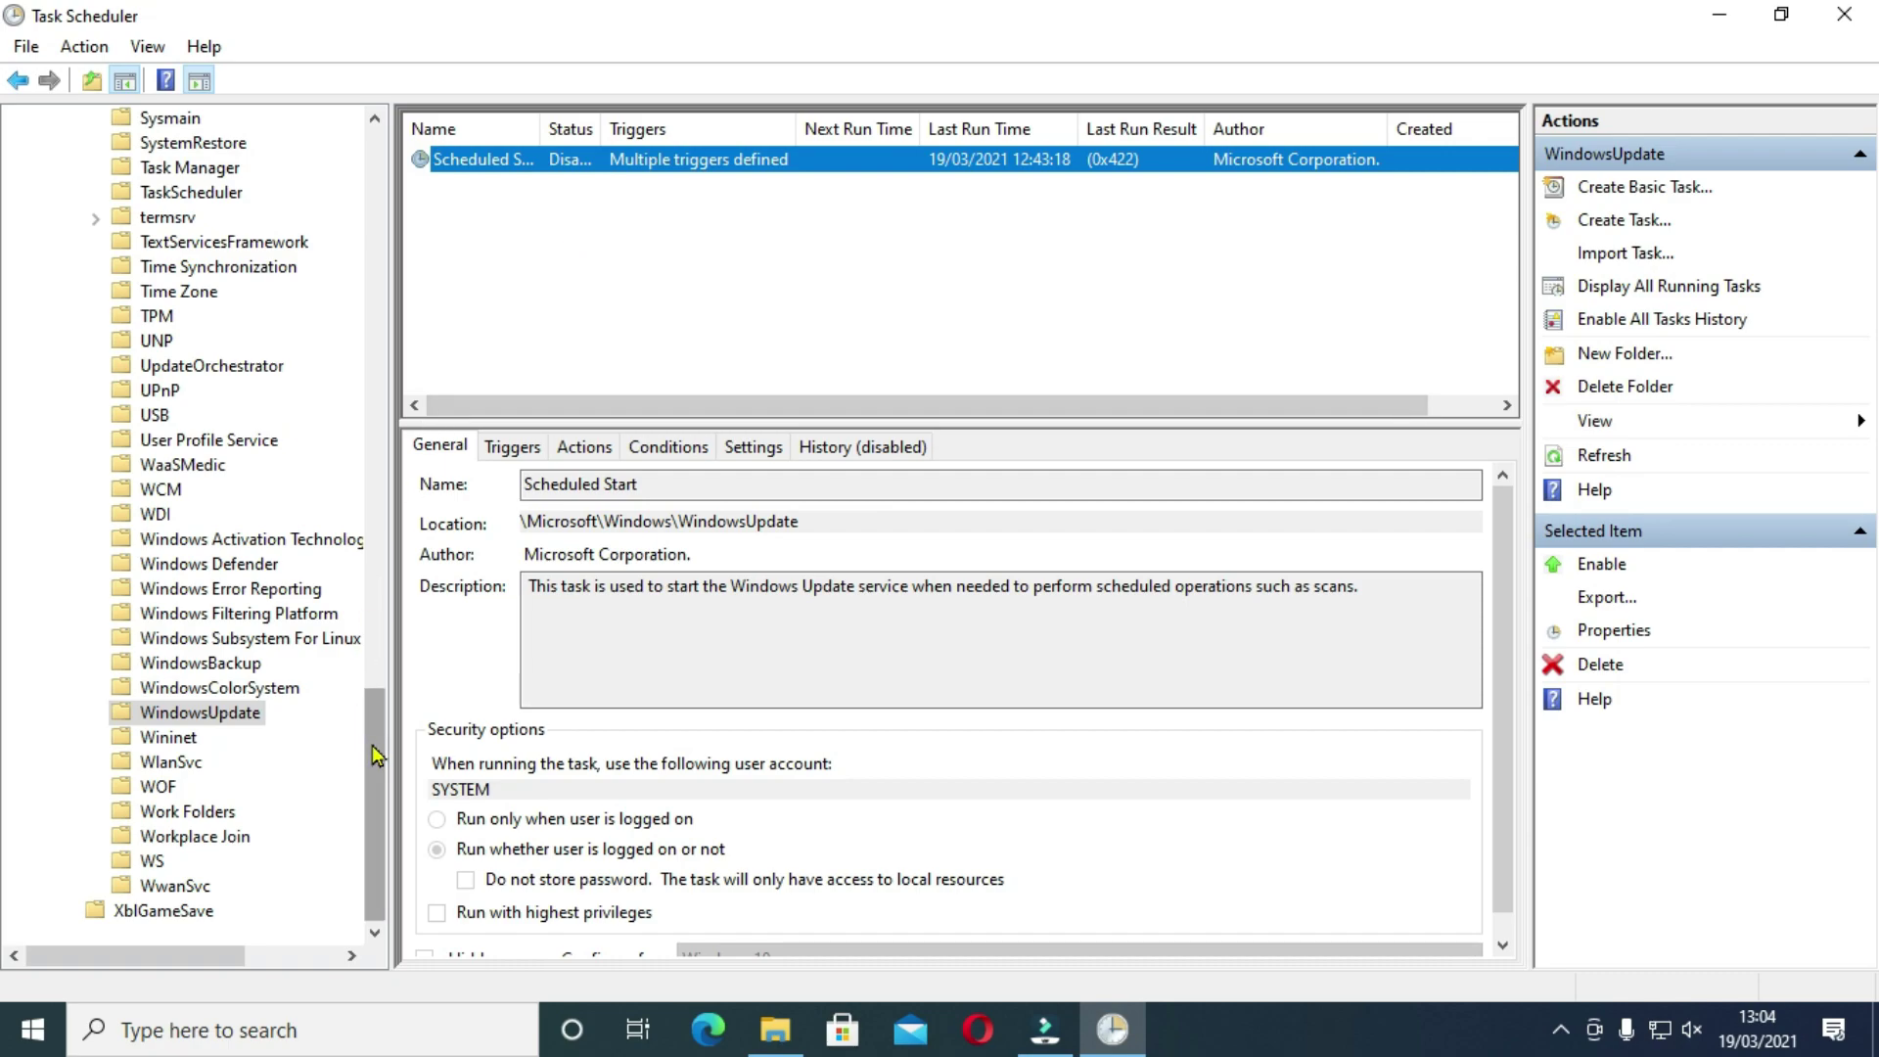
{"action": "scroll", "coordinate": [377, 755], "scroll_direction": "up", "scroll_amount": 2}
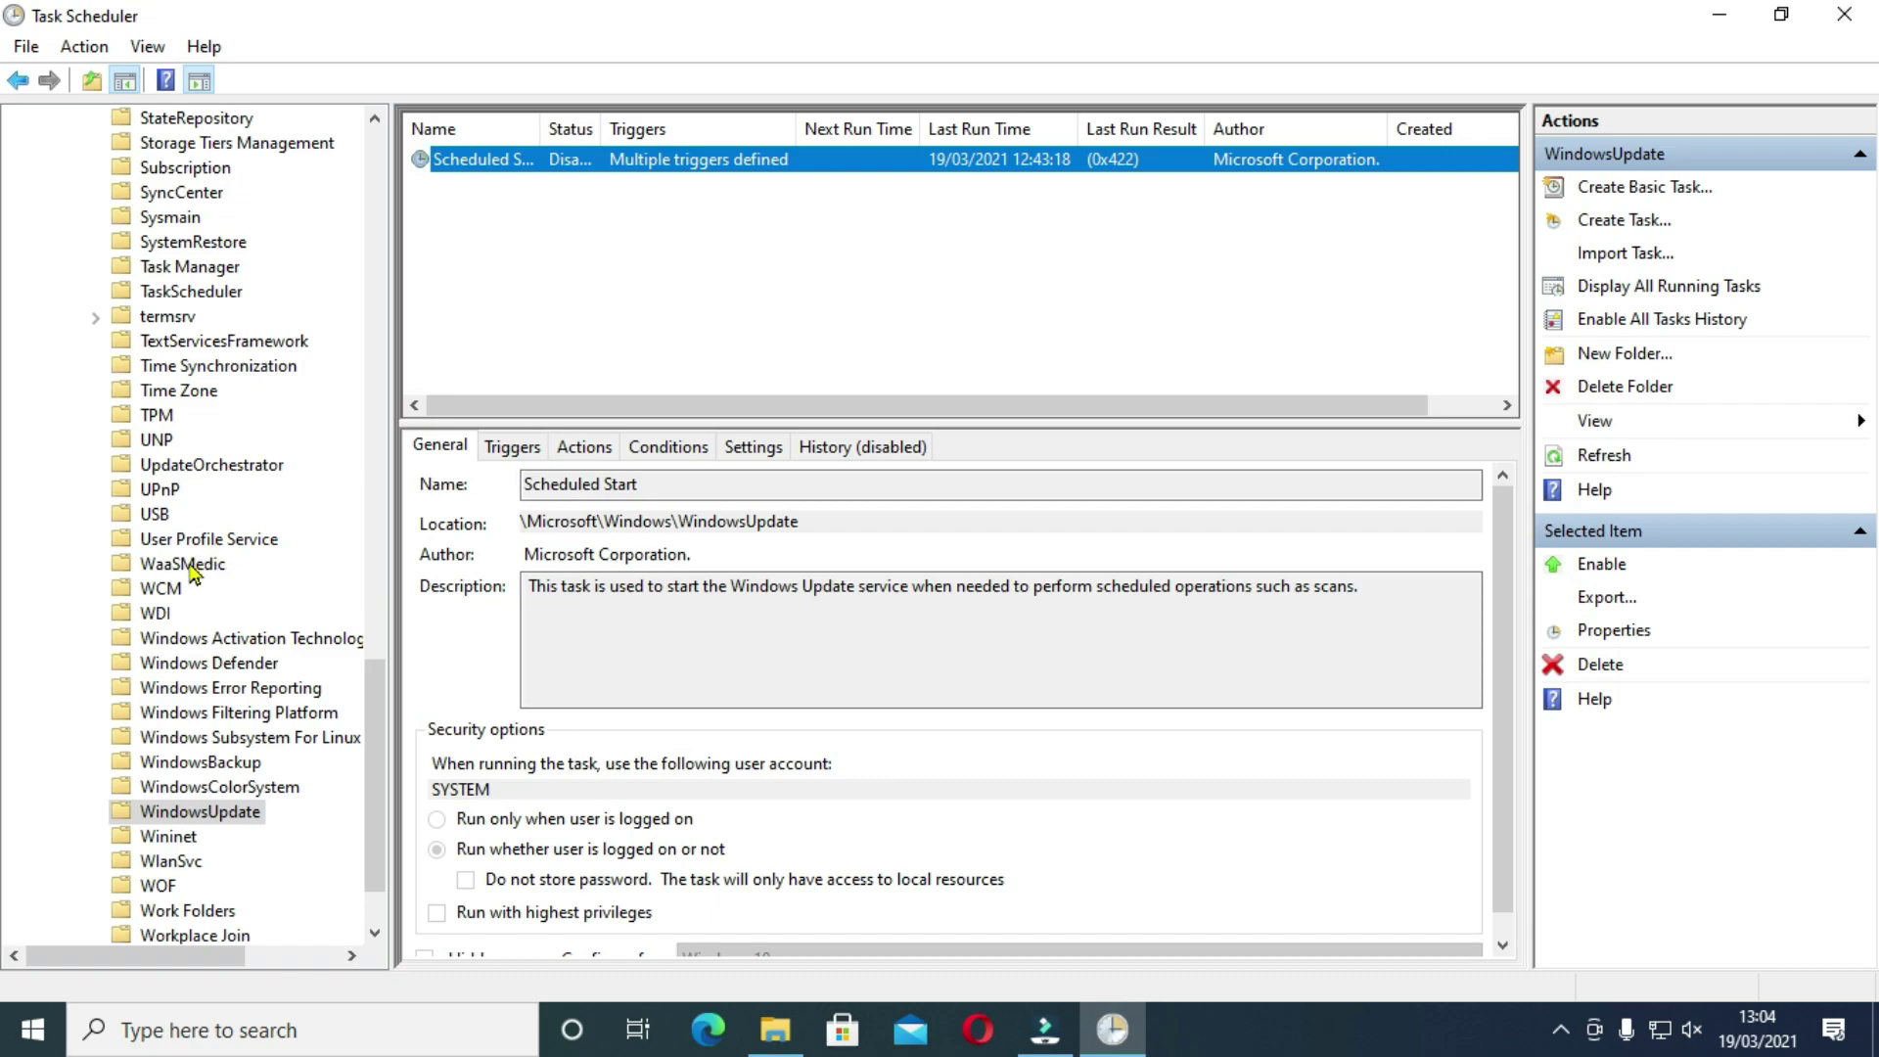
Show the UpdateOrchestrator folder's tasks with a wider Name column and taller task list
{"action": "left_click", "coordinate": [212, 465]}
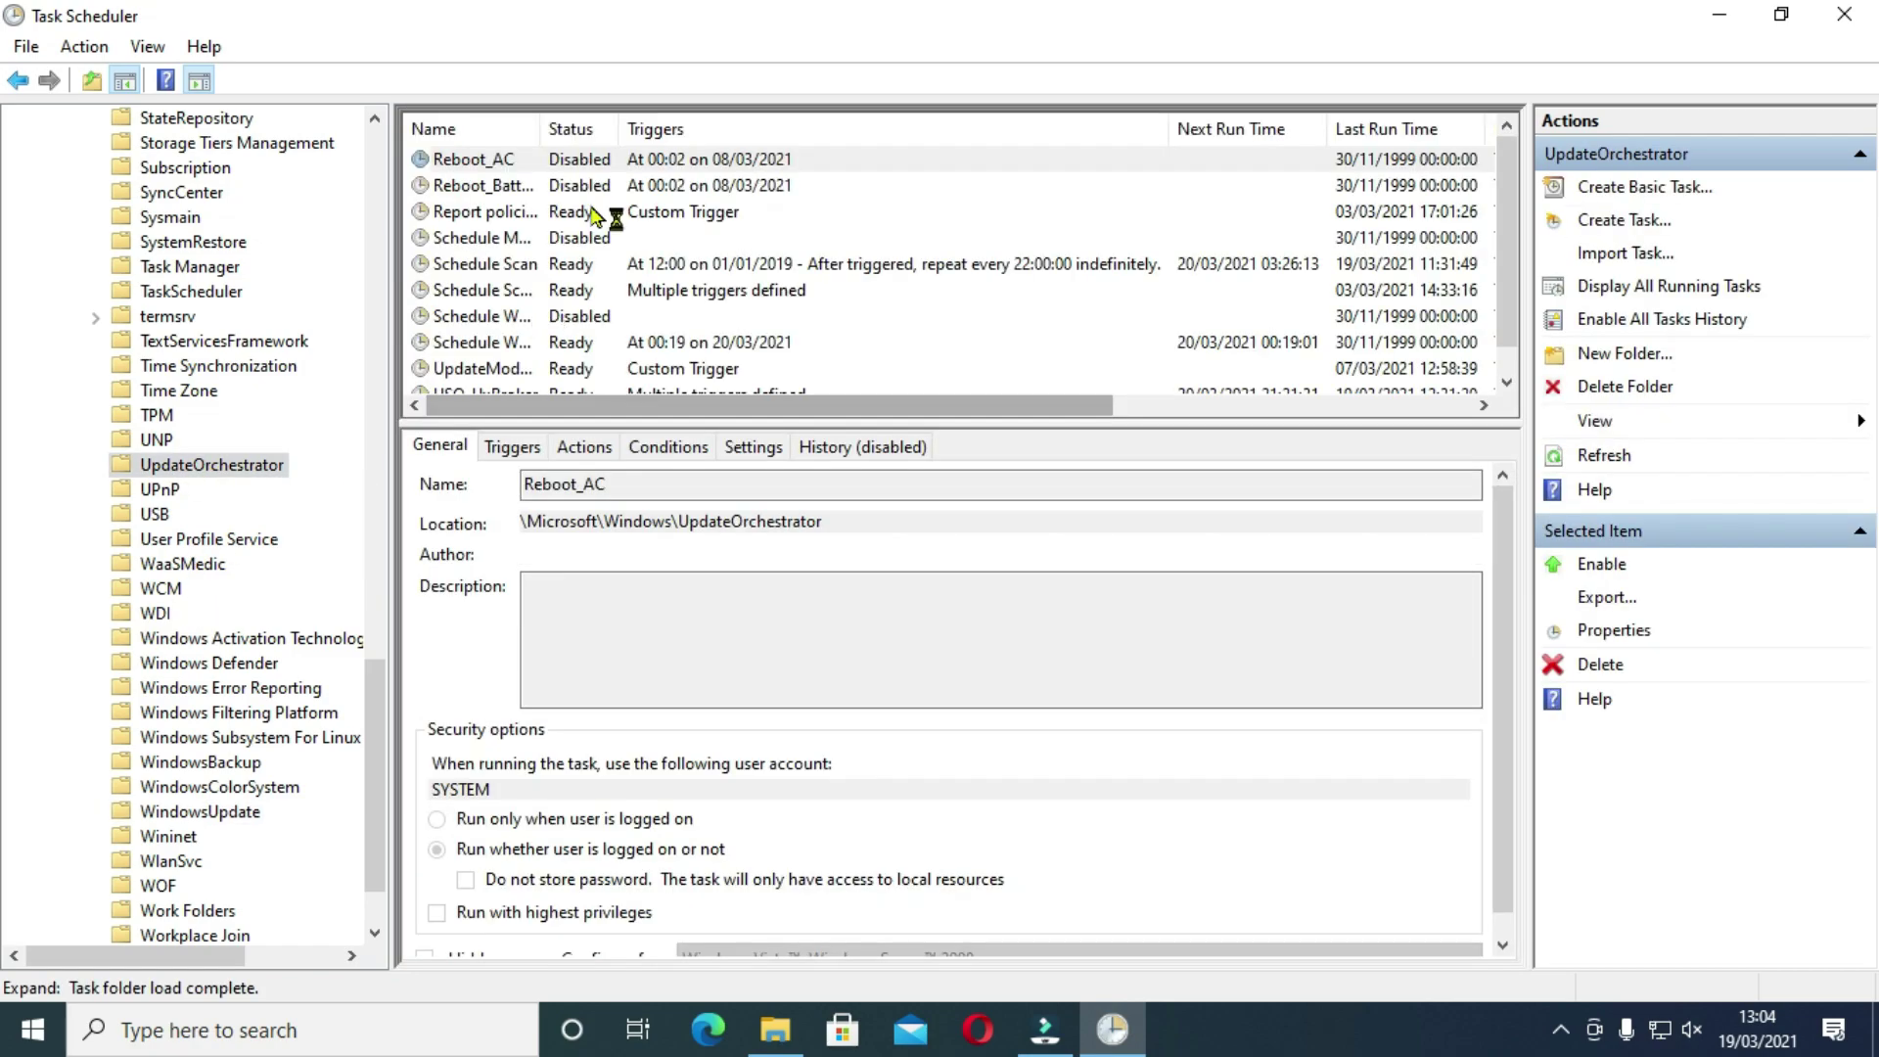
{"action": "left_click_drag", "start_coordinate": [540, 126], "coordinate": [791, 129]}
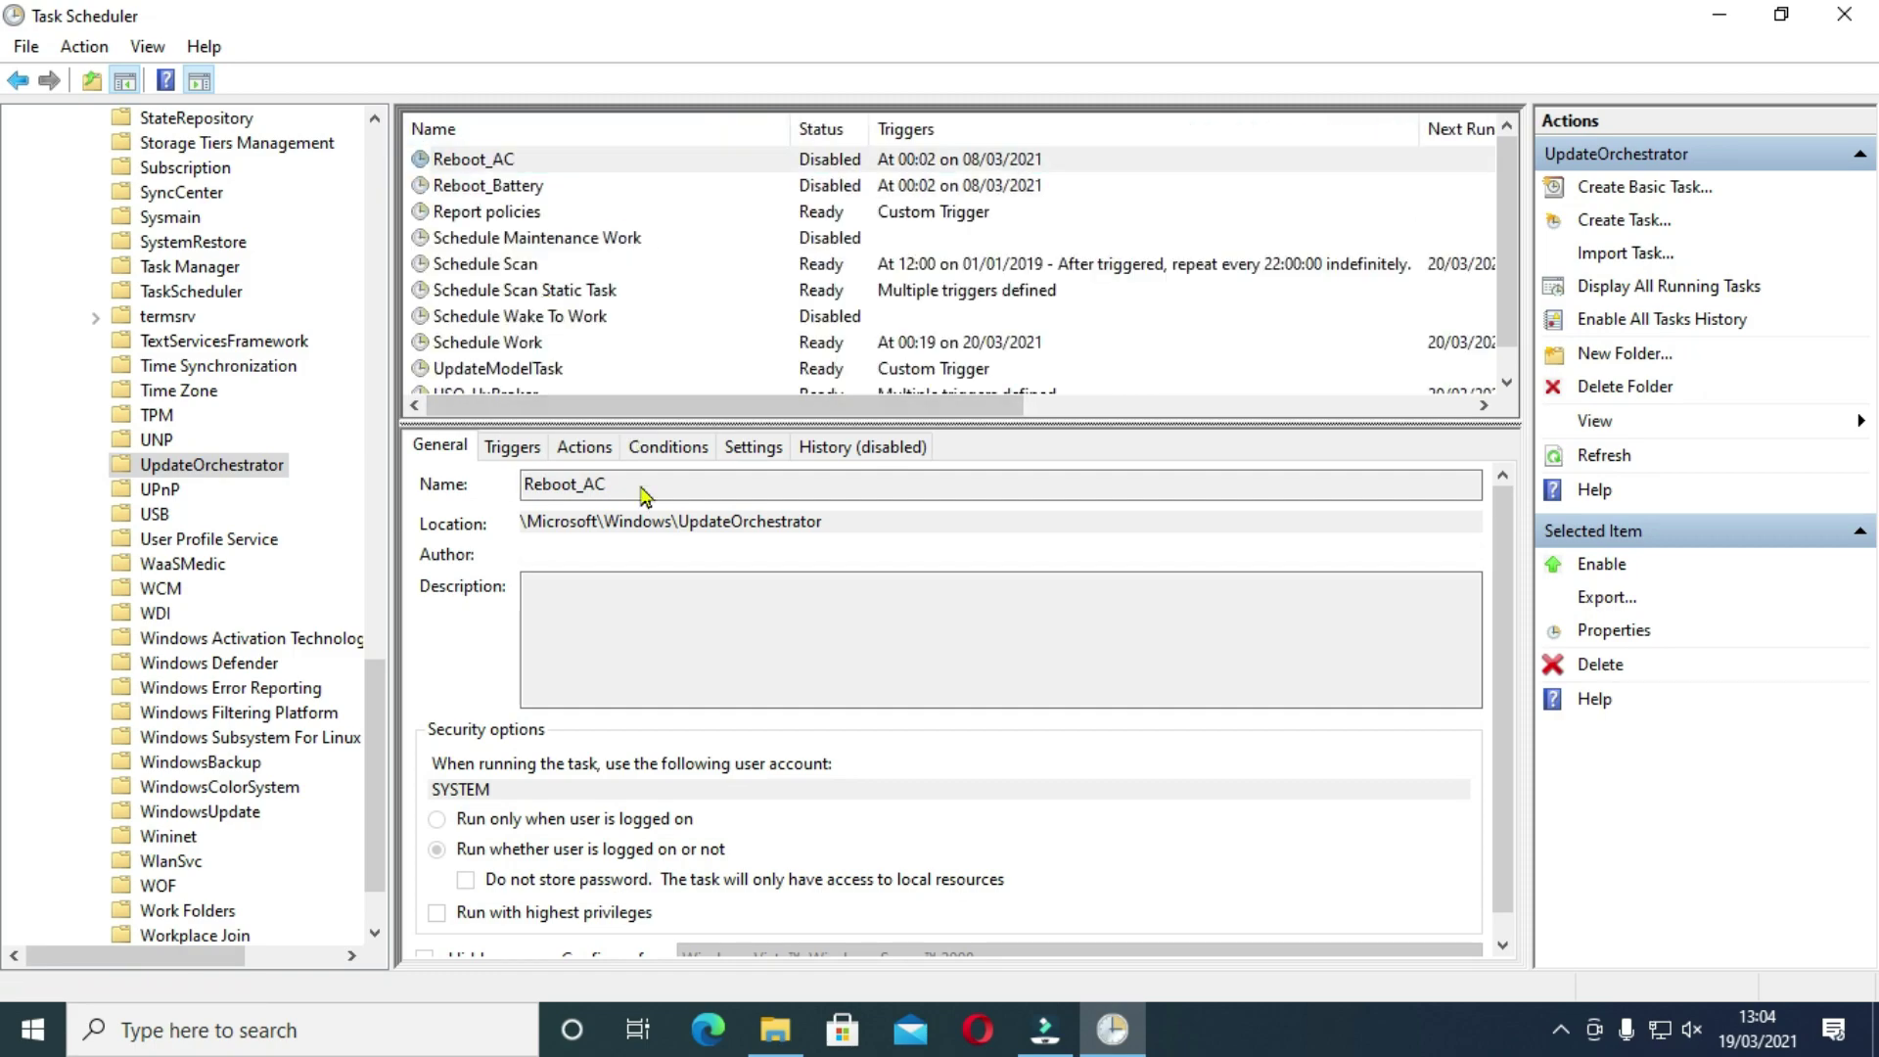
{"action": "left_click_drag", "start_coordinate": [636, 425], "coordinate": [617, 532]}
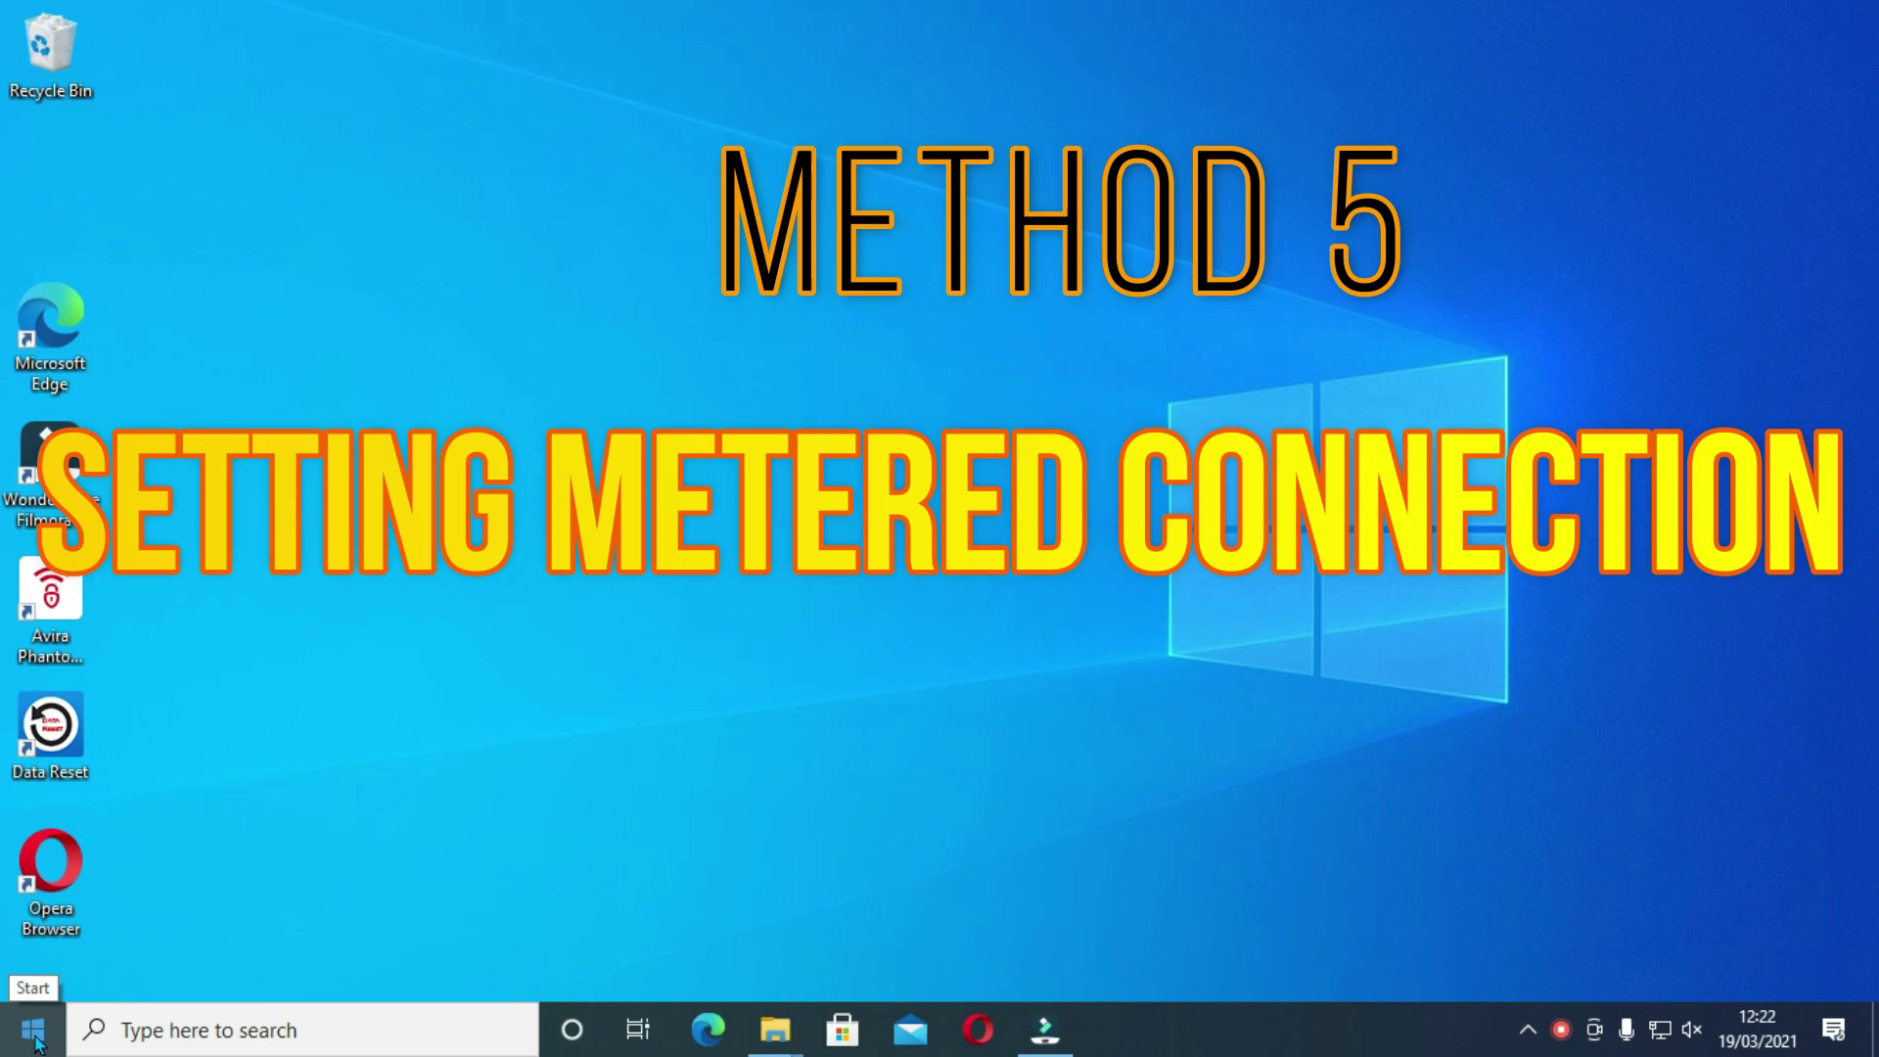
Turn on 'Set as metered connection' for the connected Ethernet network in Network & Internet settings
{"action": "left_click", "coordinate": [33, 1030]}
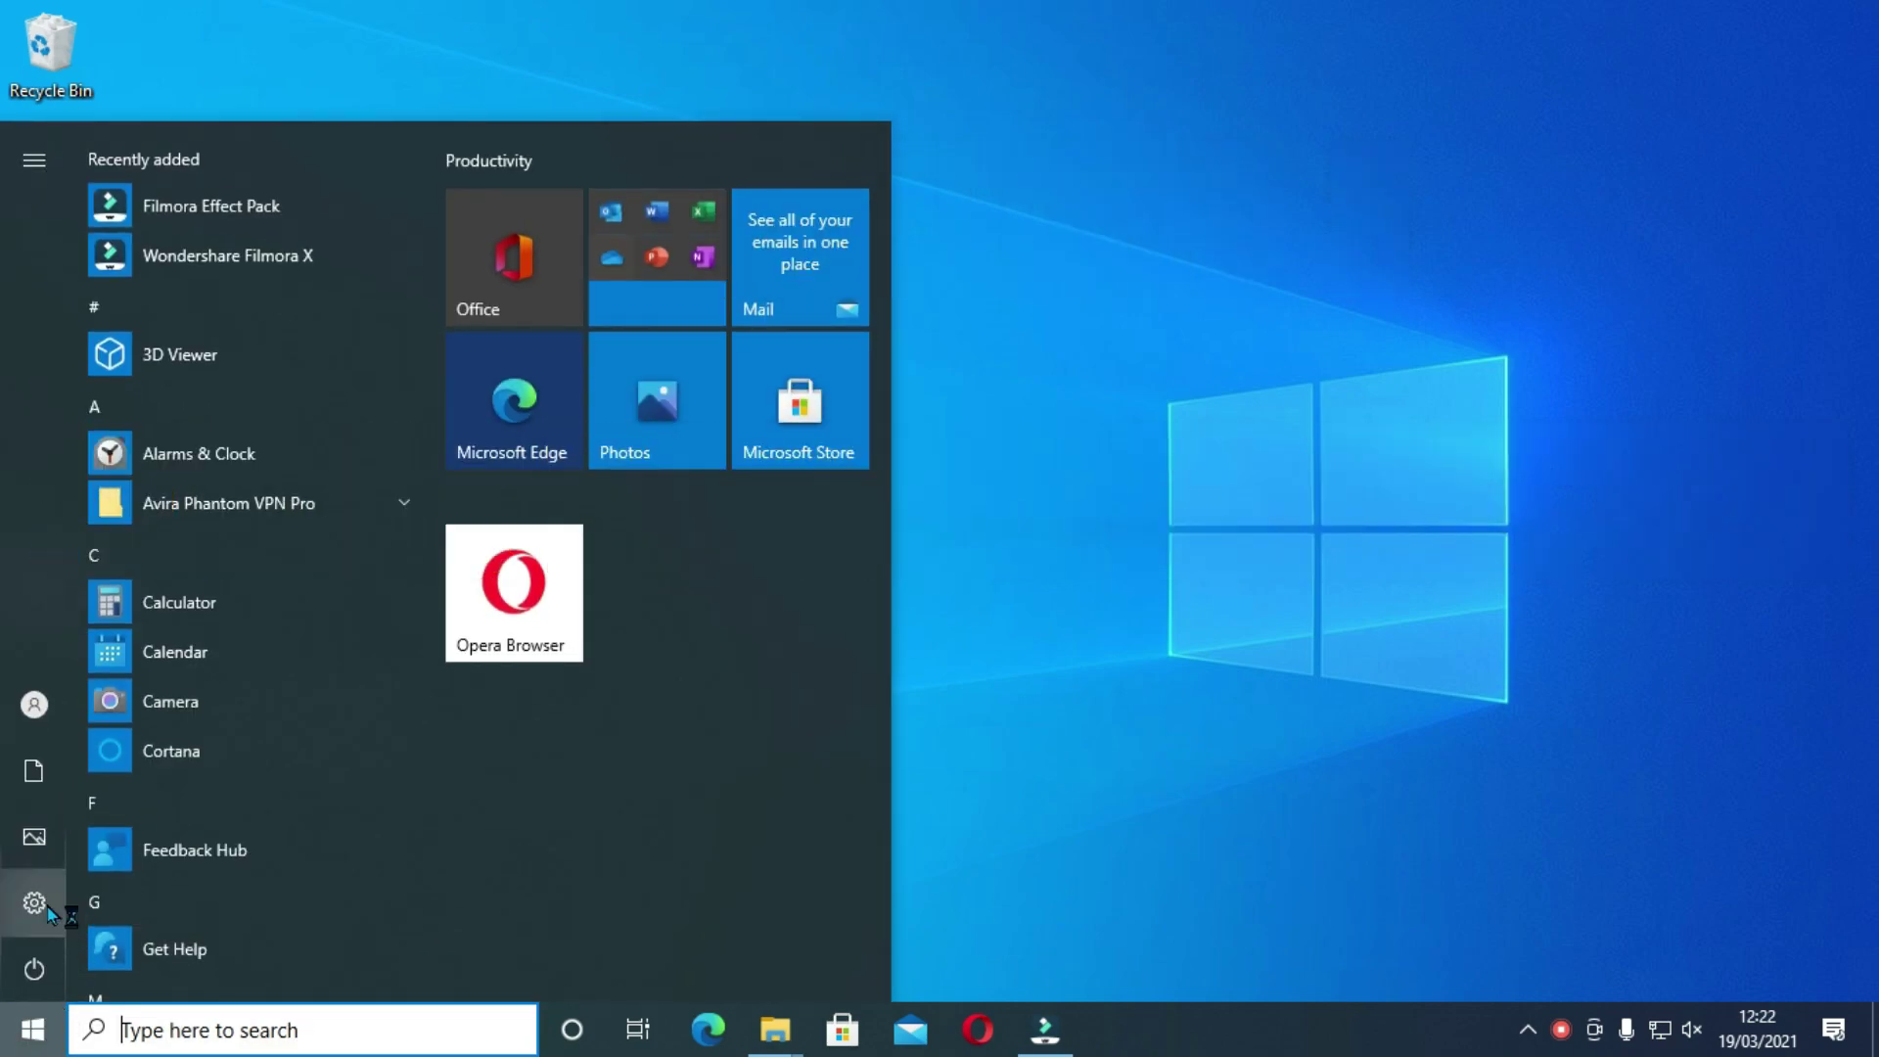
{"action": "left_click", "coordinate": [49, 906]}
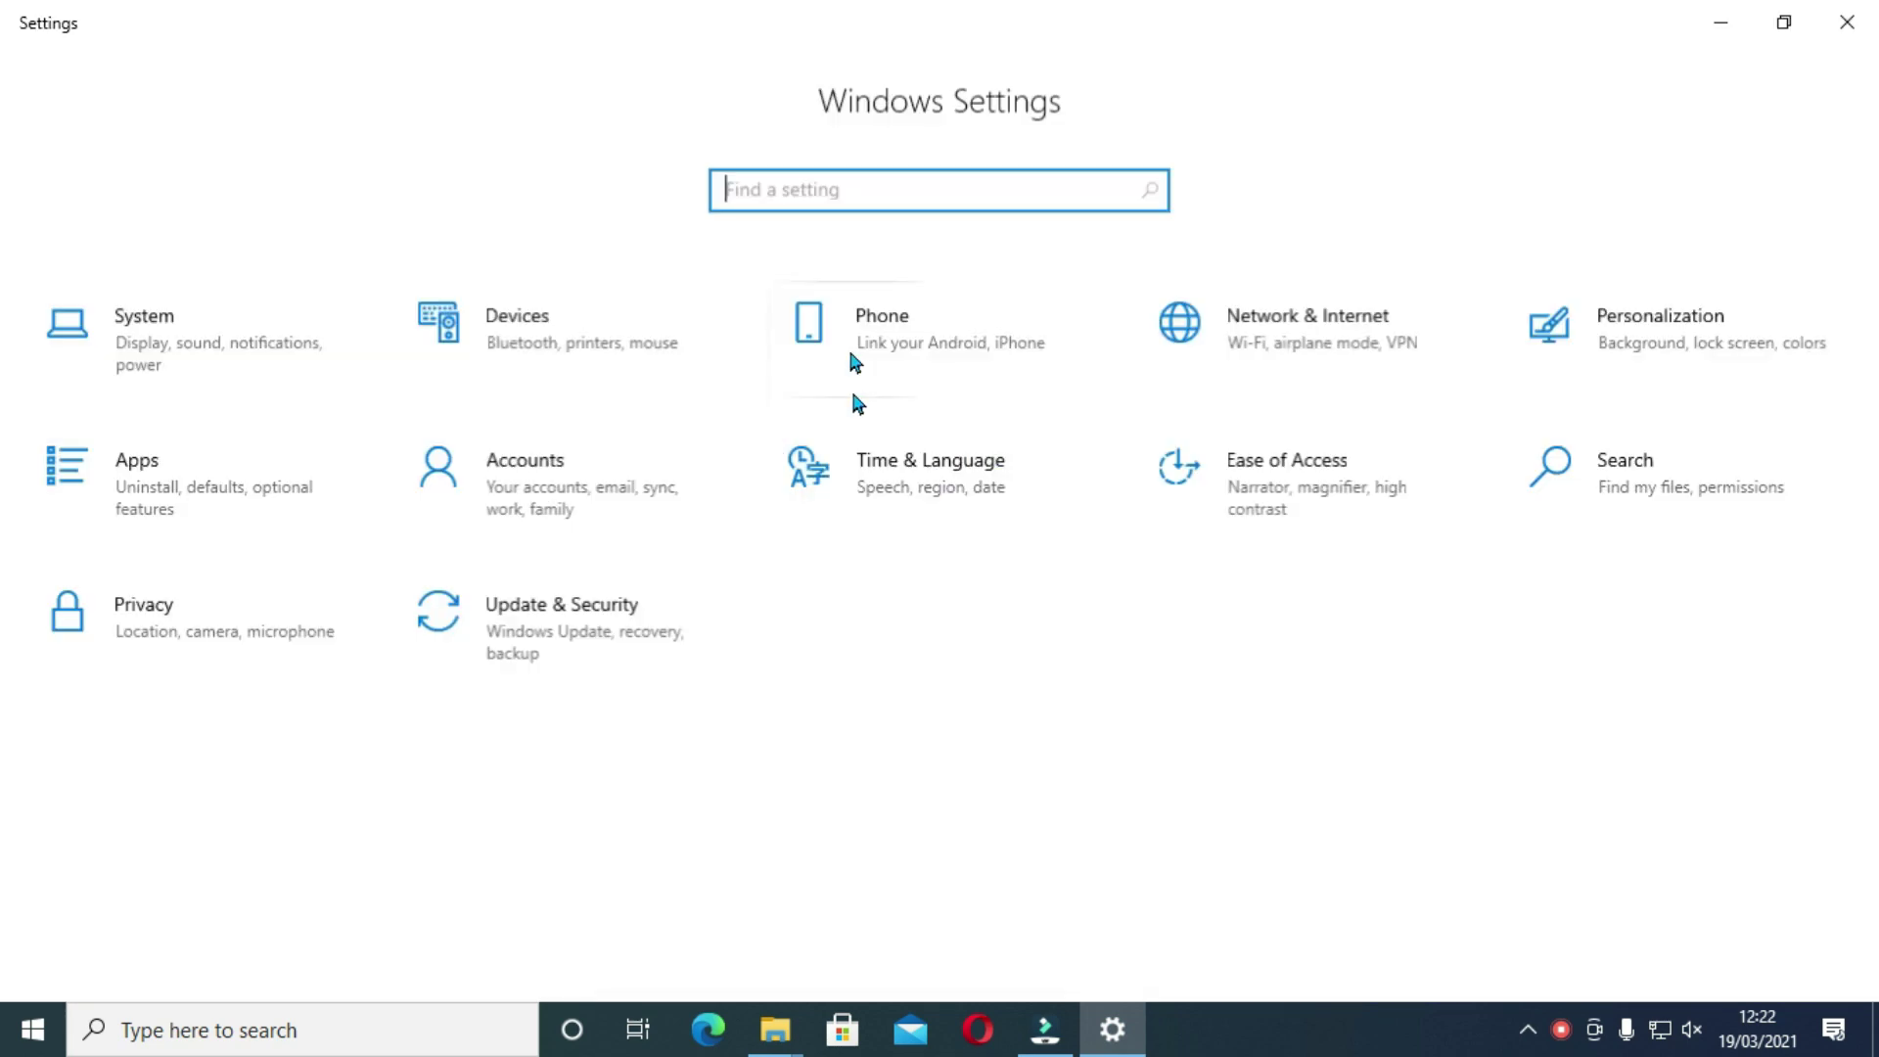
{"action": "left_click", "coordinate": [1322, 333]}
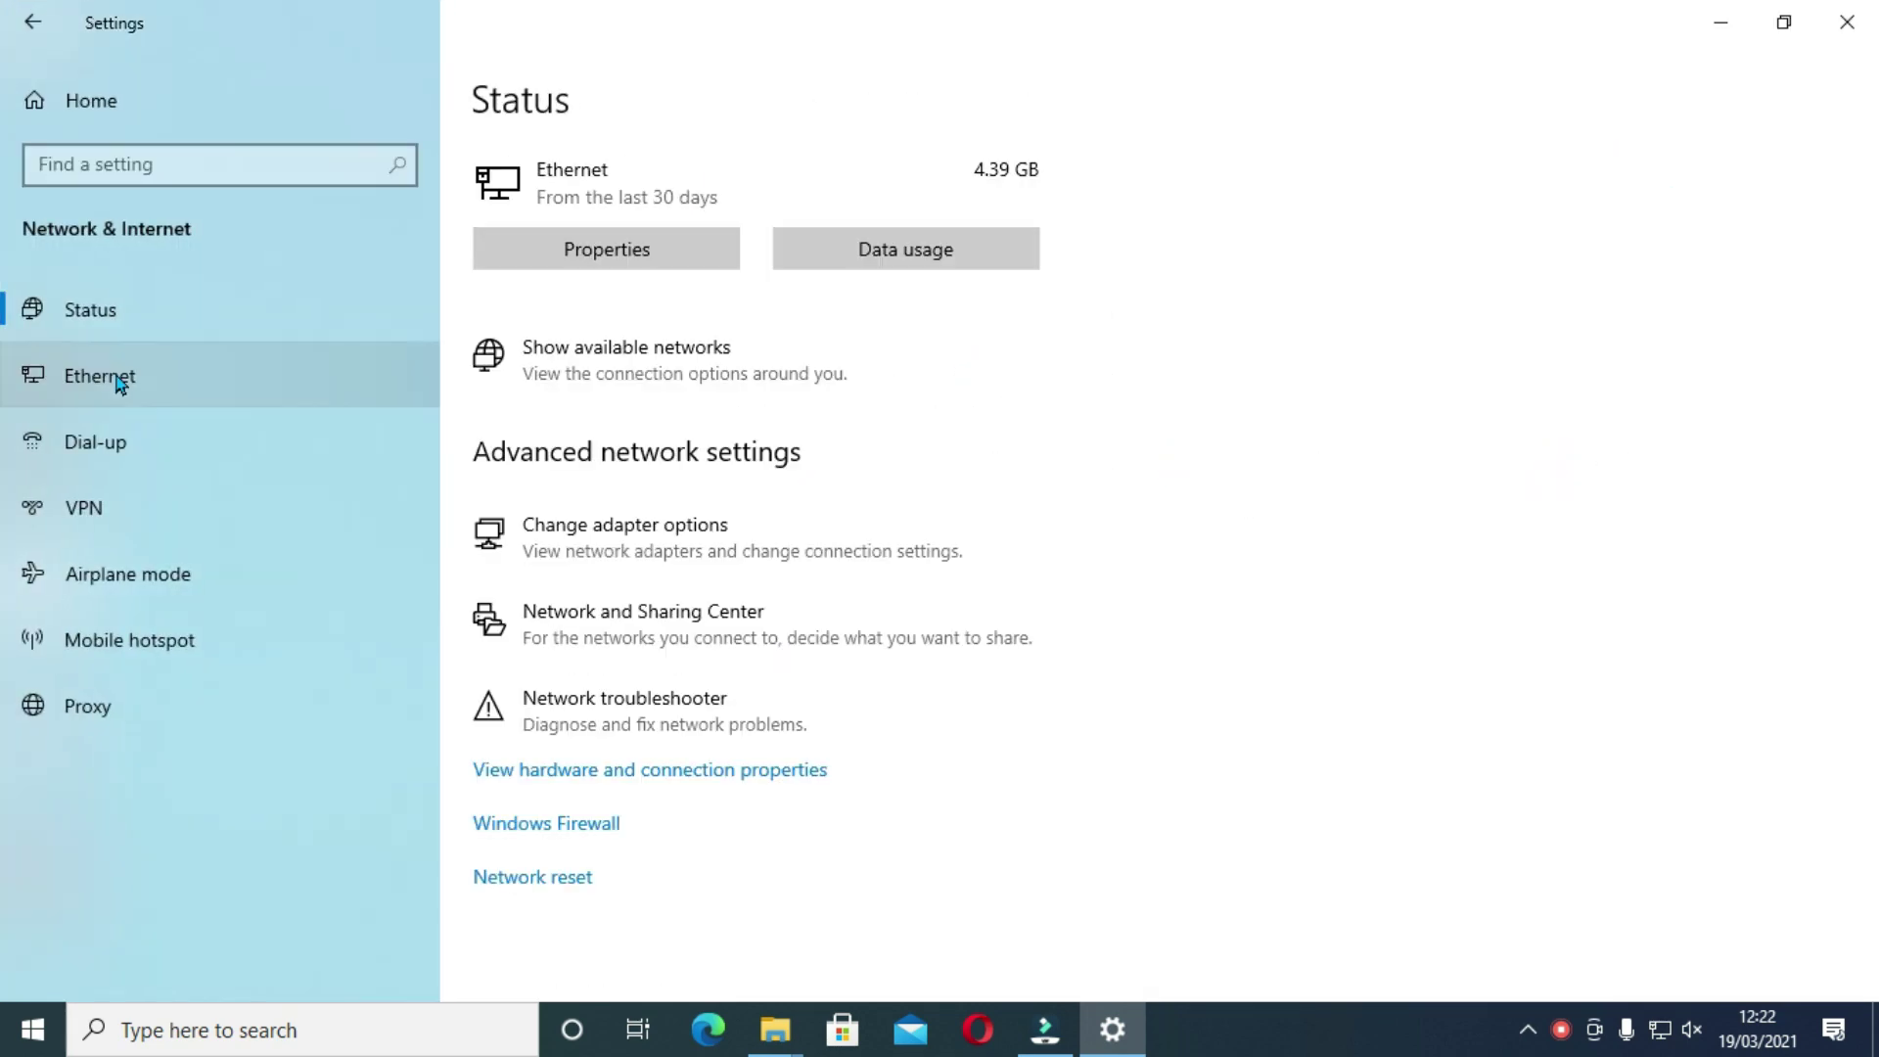
{"action": "left_click", "coordinate": [112, 382]}
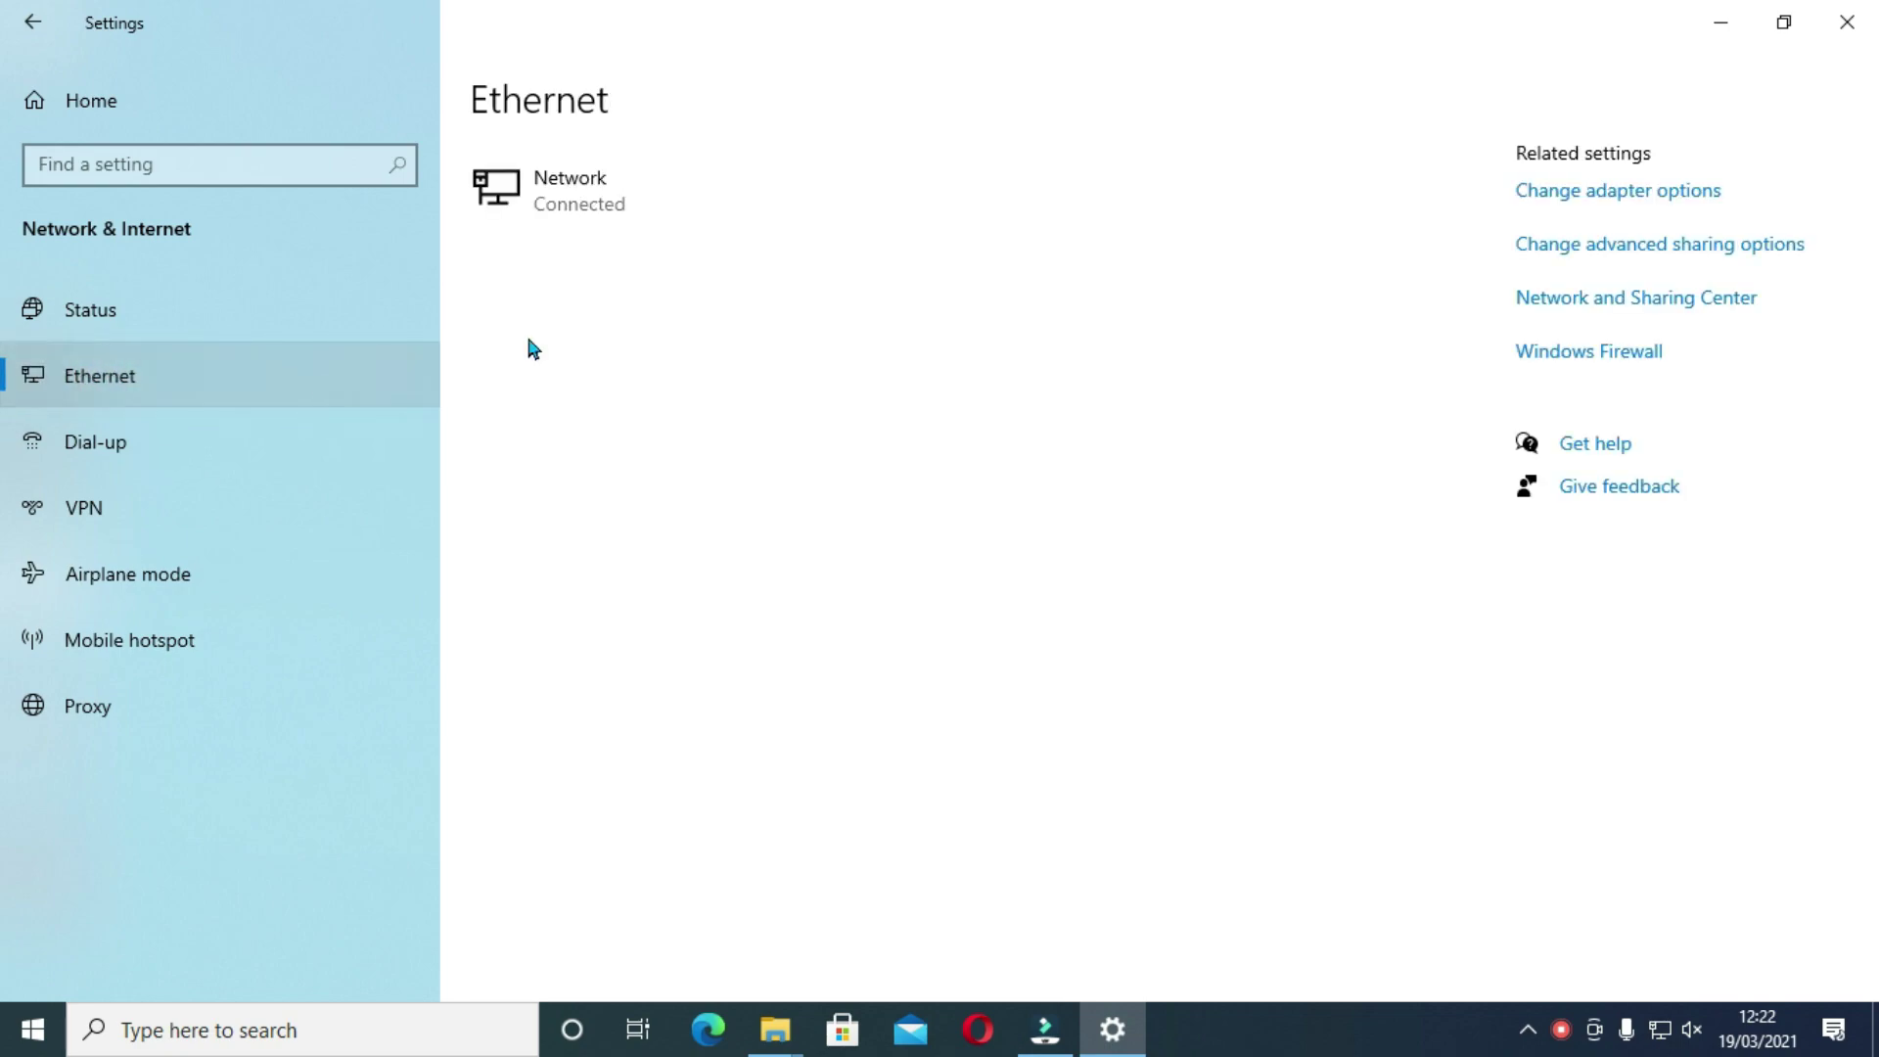
{"action": "left_click", "coordinate": [599, 186]}
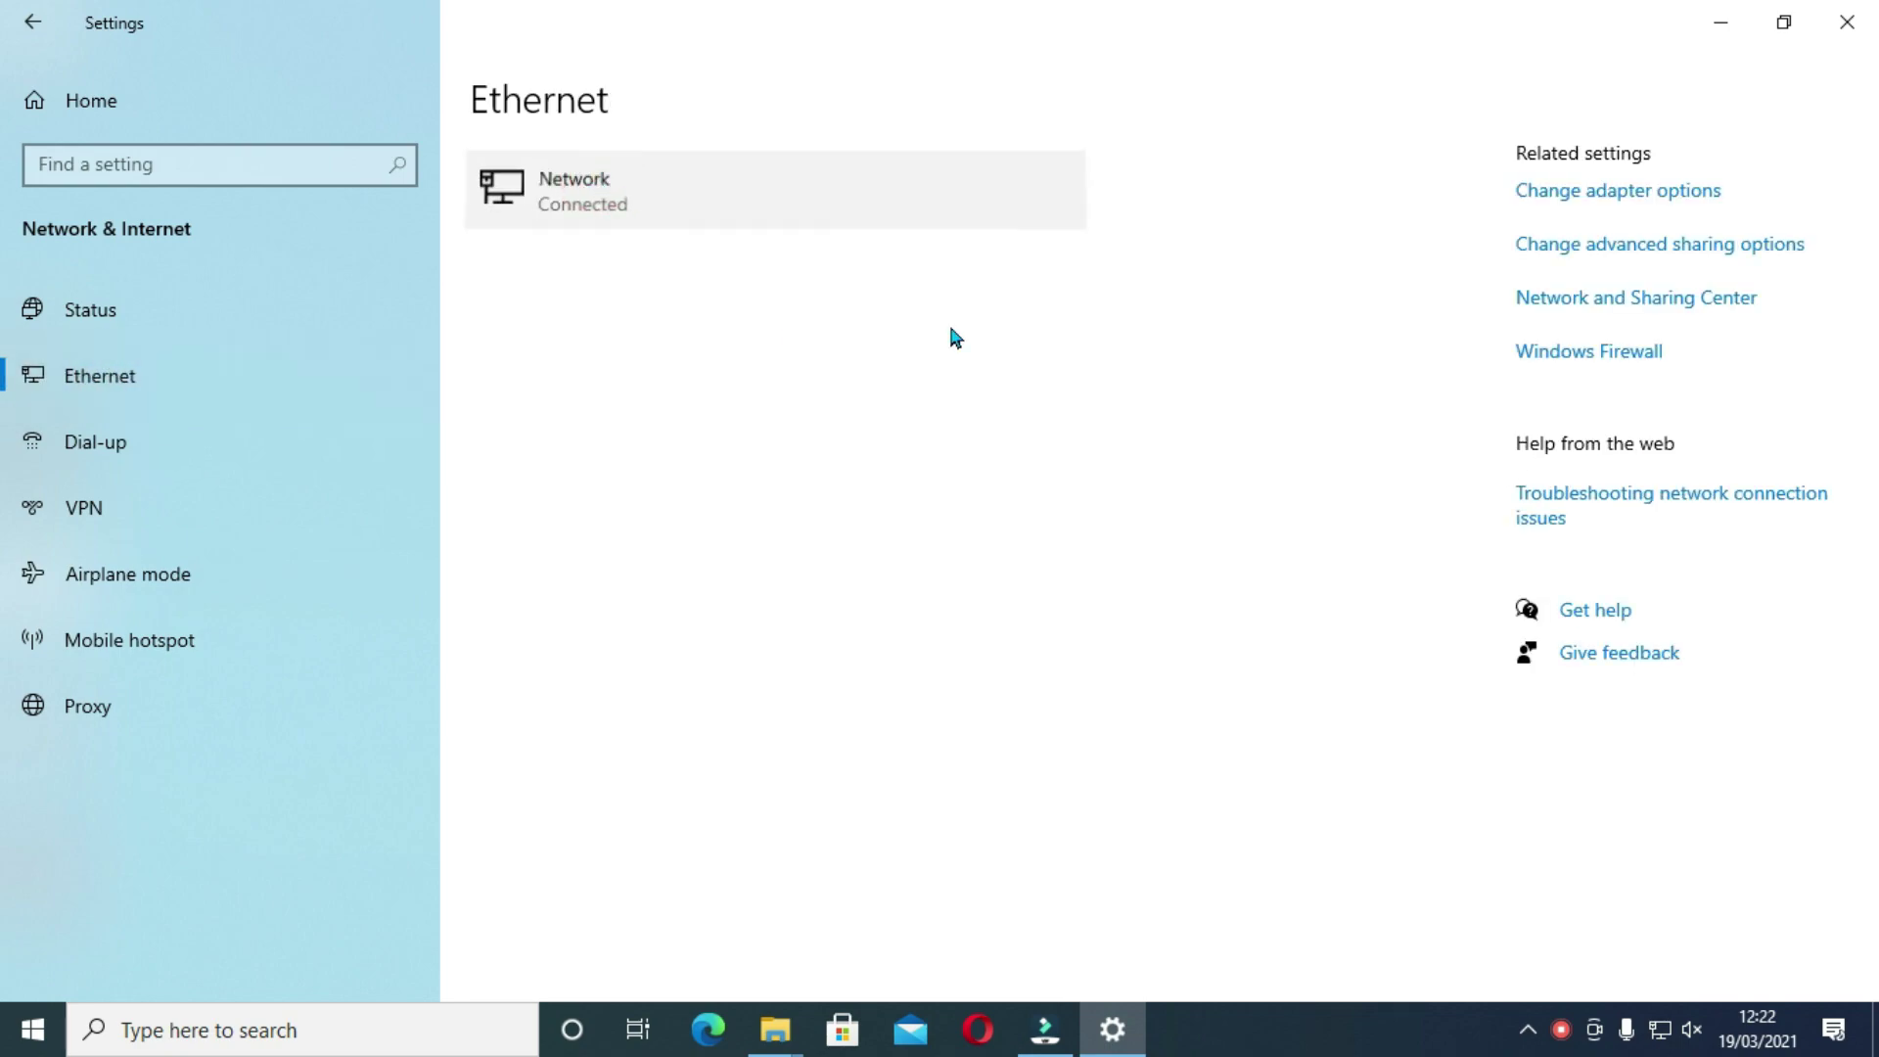
{"action": "left_click", "coordinate": [65, 505]}
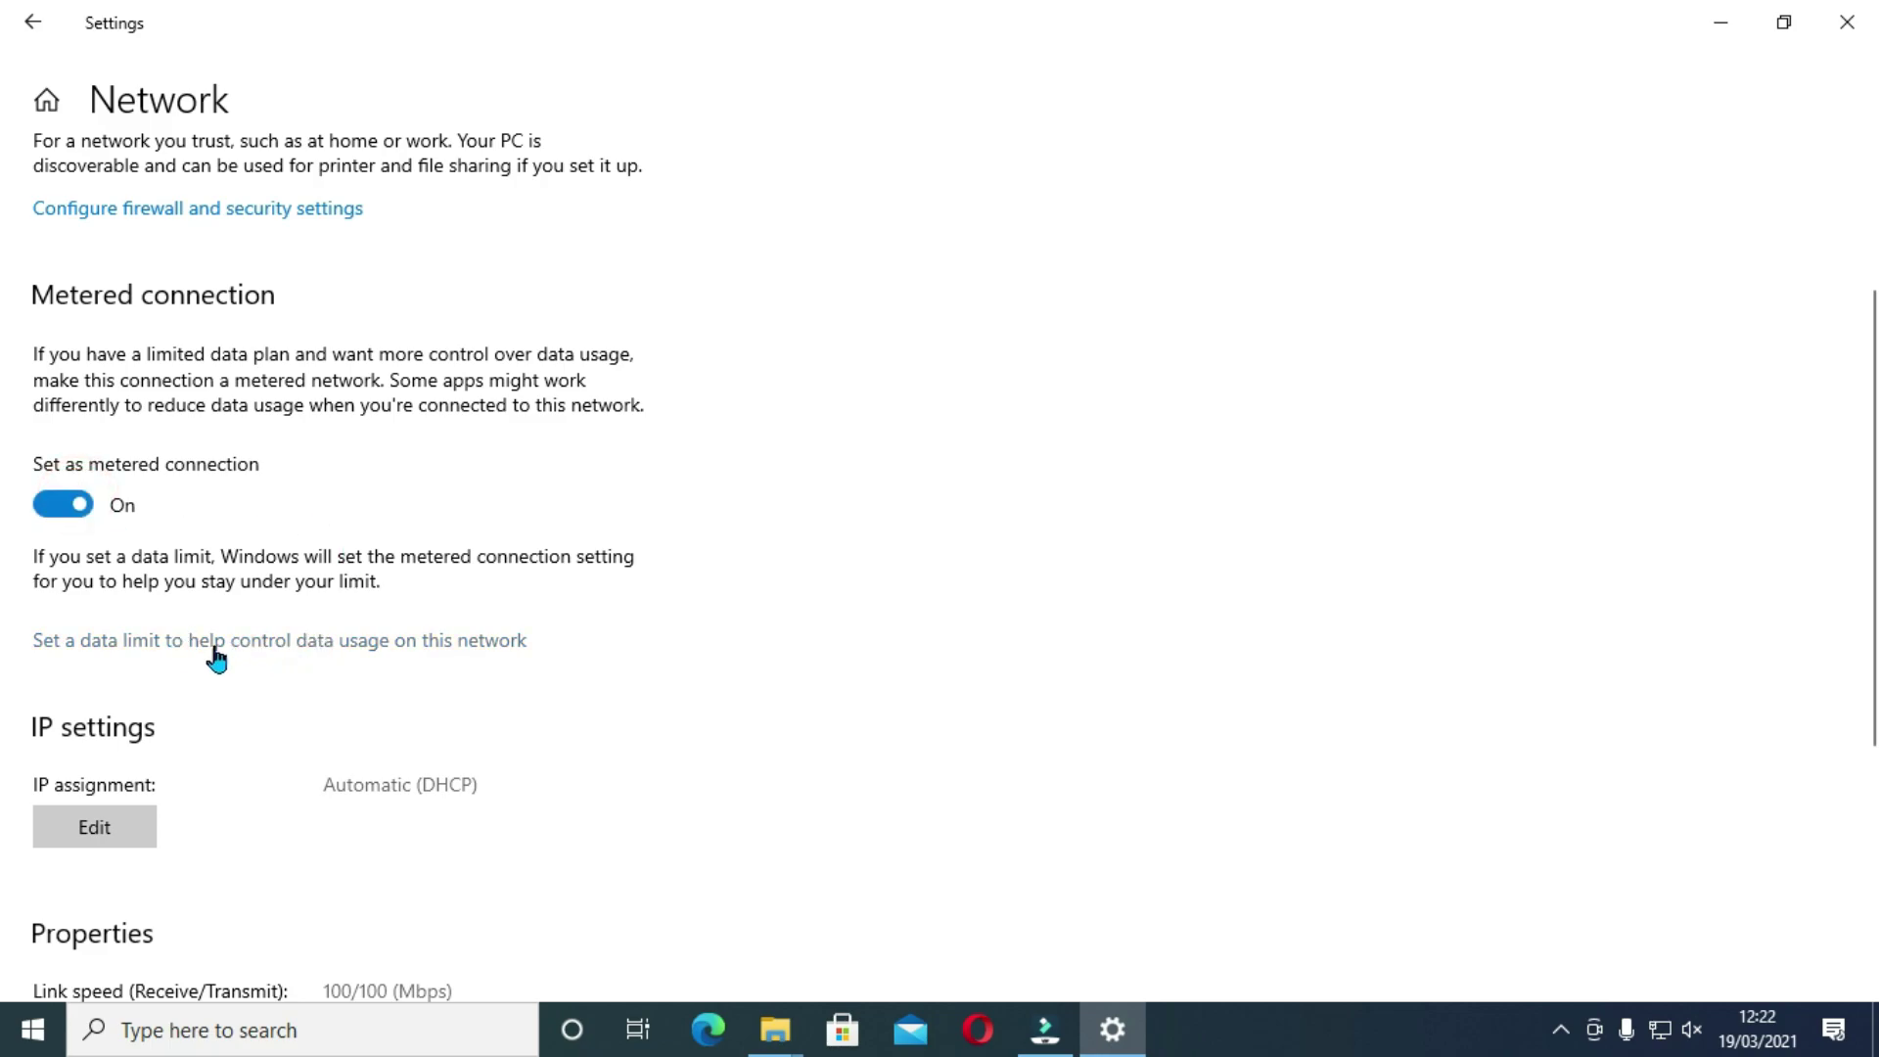
{"action": "scroll", "coordinate": [392, 636], "scroll_direction": "down", "scroll_amount": 2}
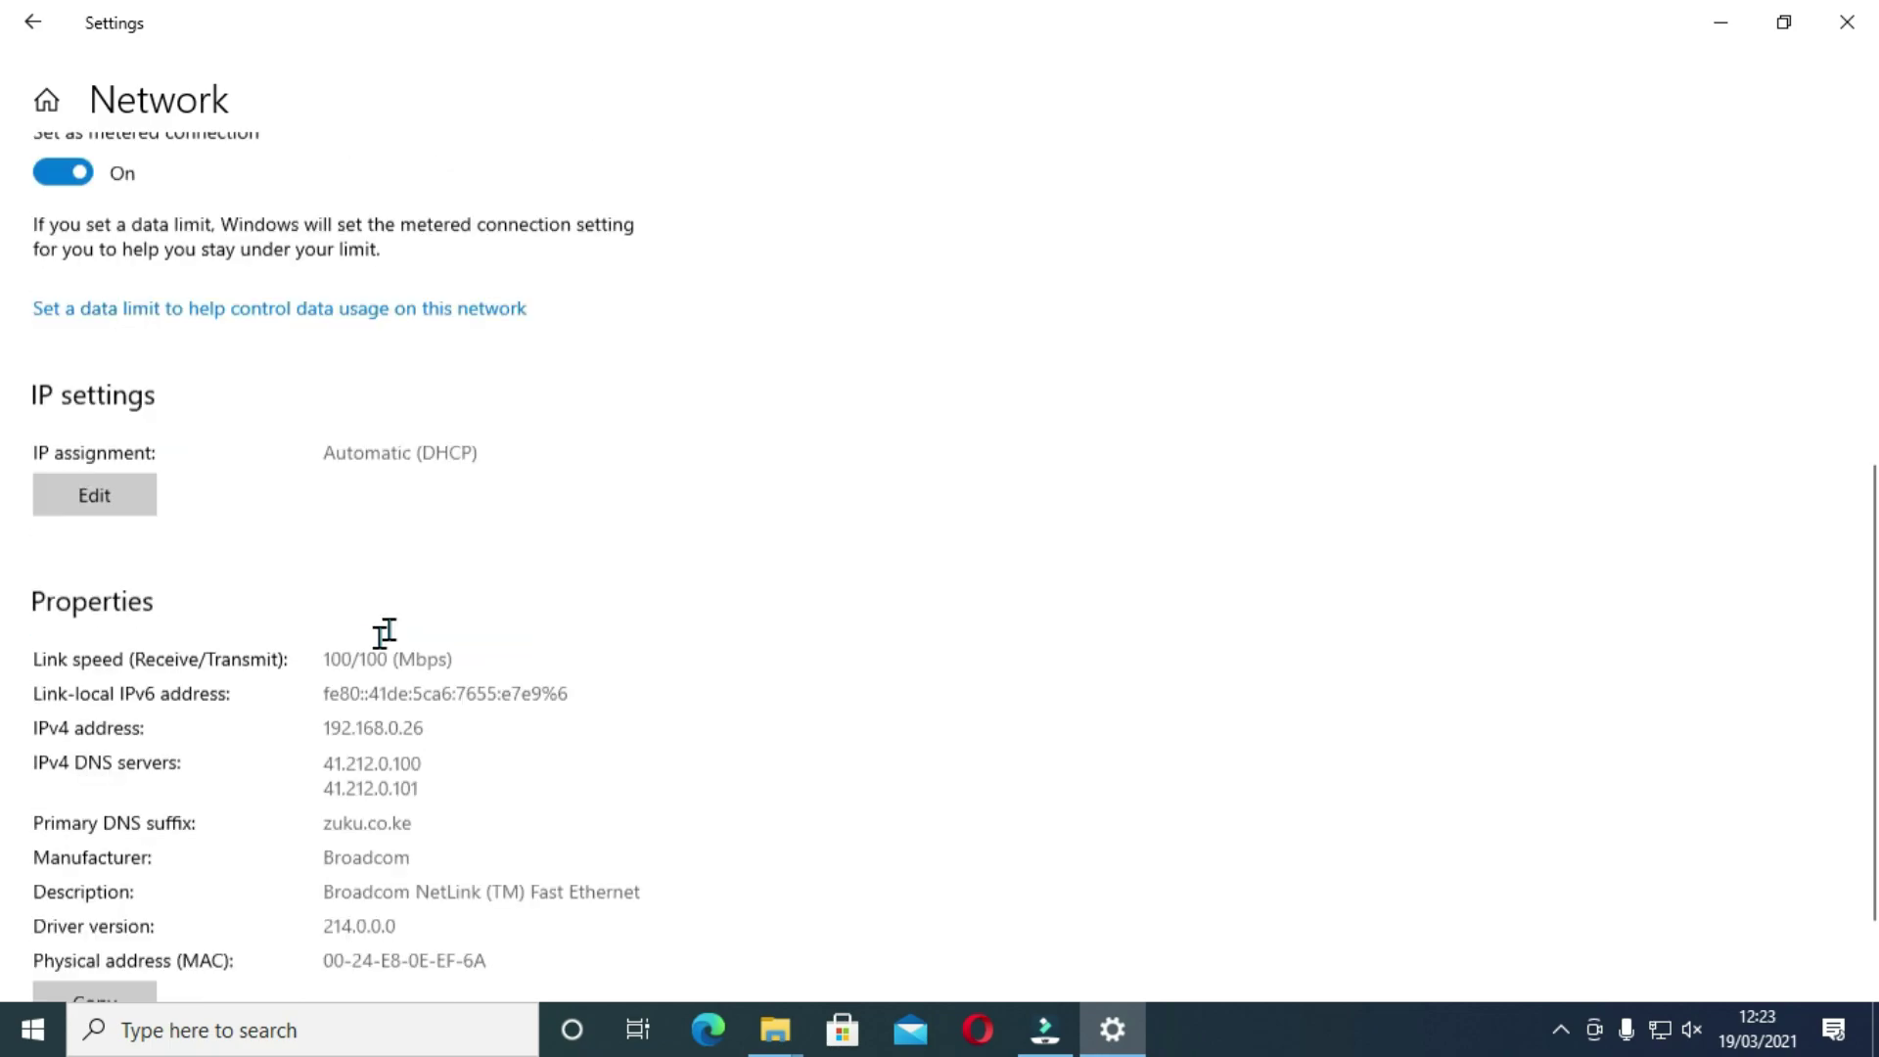
{"action": "scroll", "coordinate": [373, 638], "scroll_direction": "up", "scroll_amount": 6}
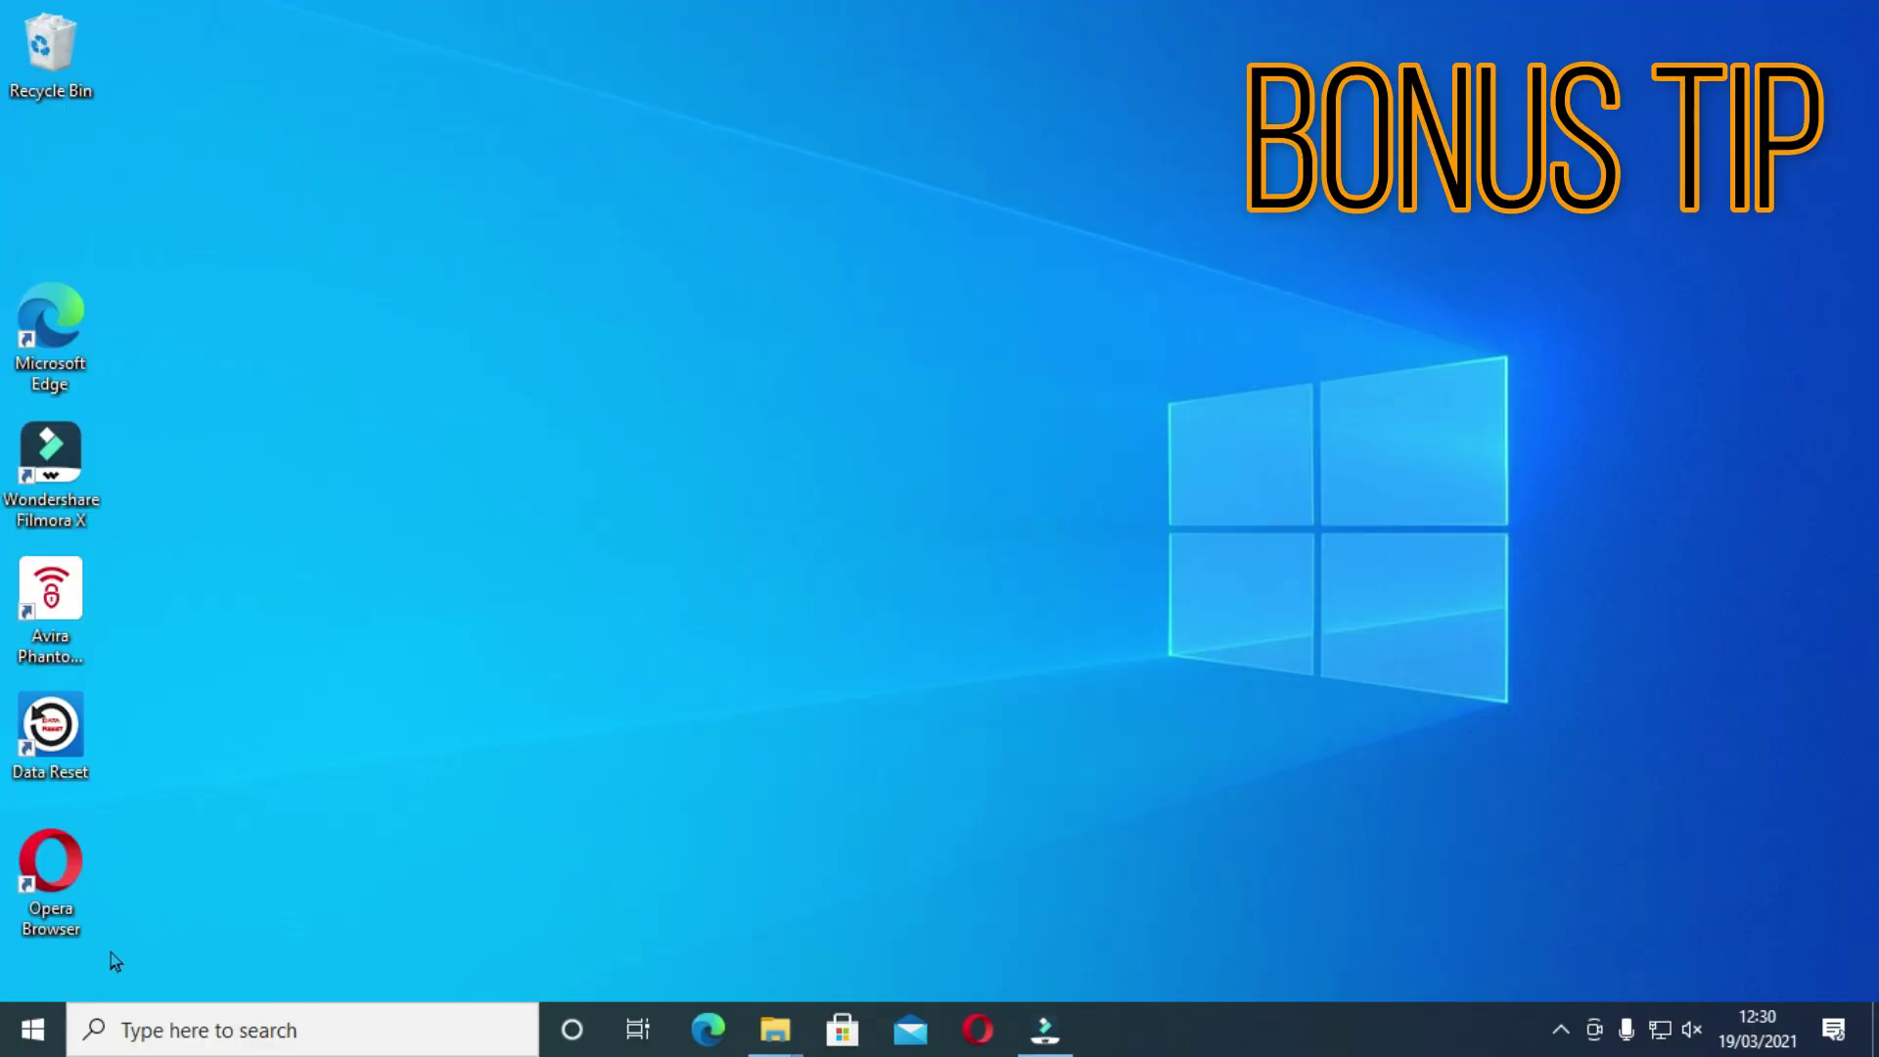
Pause Windows updates for 7 days in Update & Security, resuming on 26/03/2021
{"action": "left_click", "coordinate": [34, 1023]}
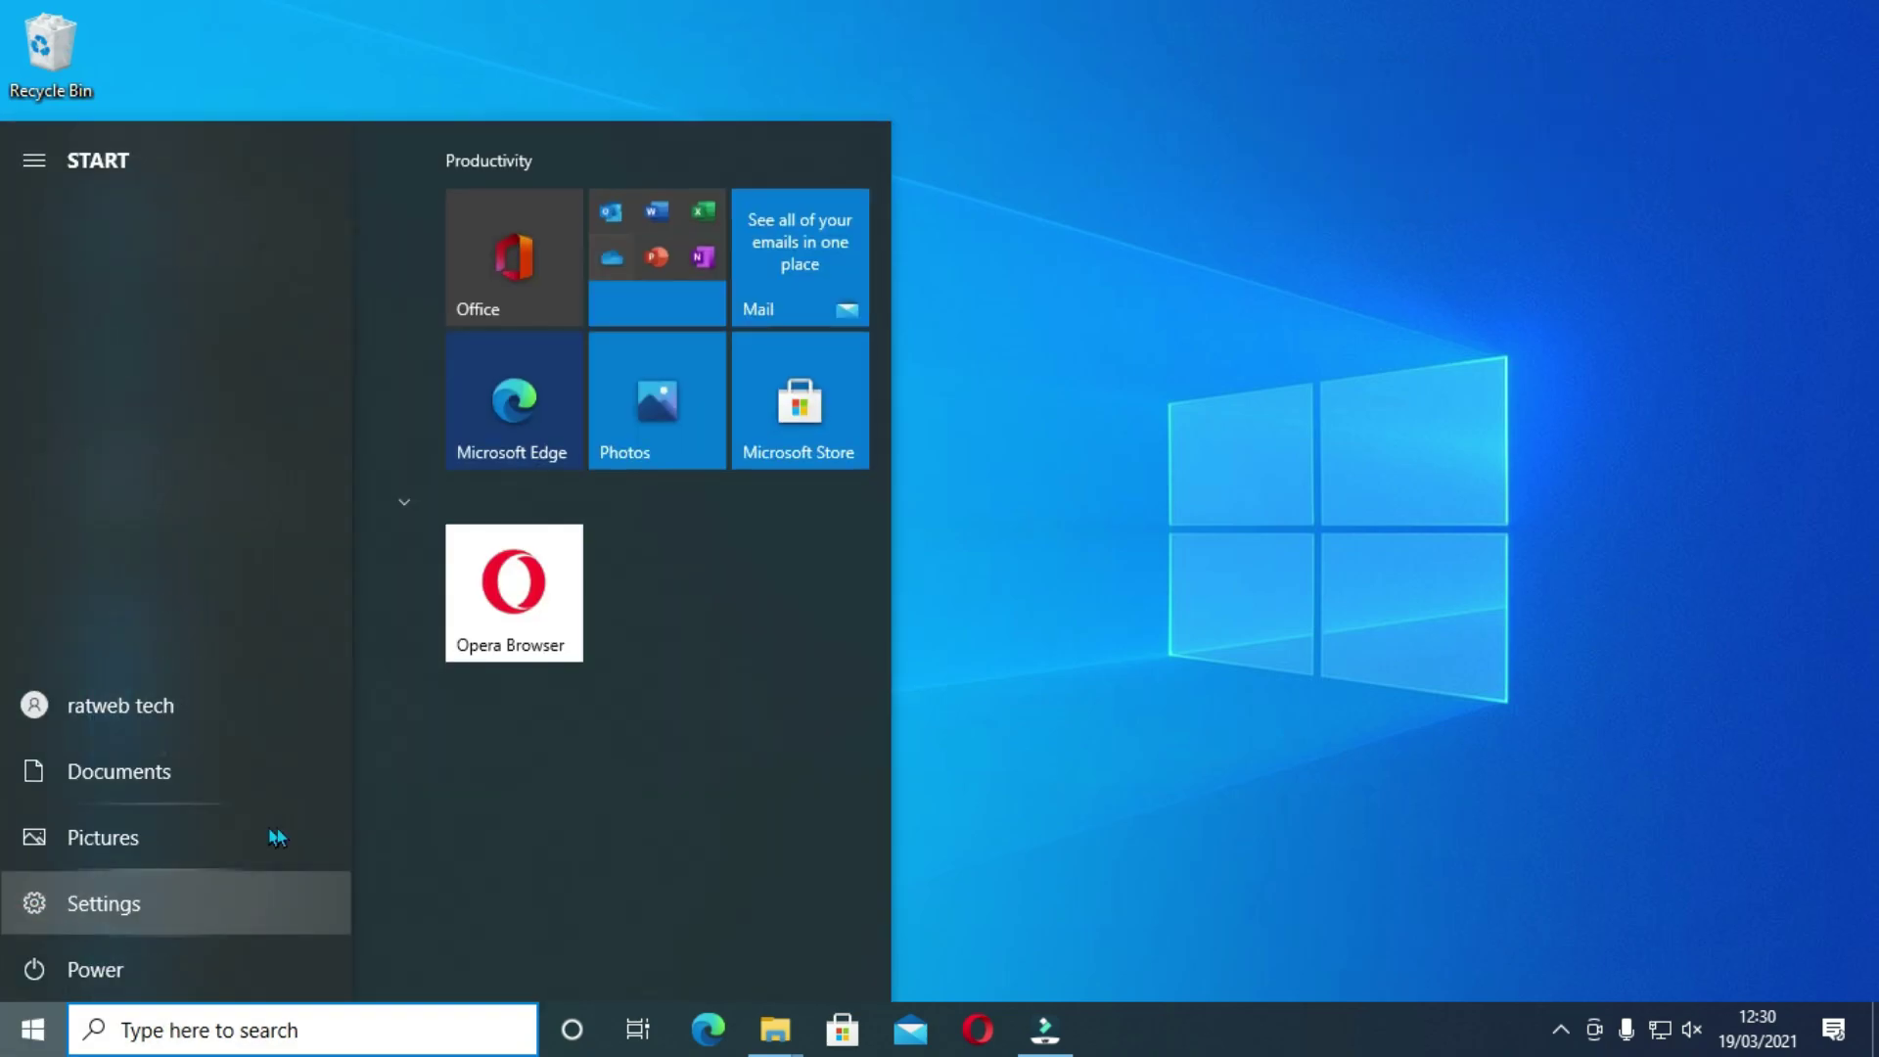
{"action": "left_click", "coordinate": [155, 899]}
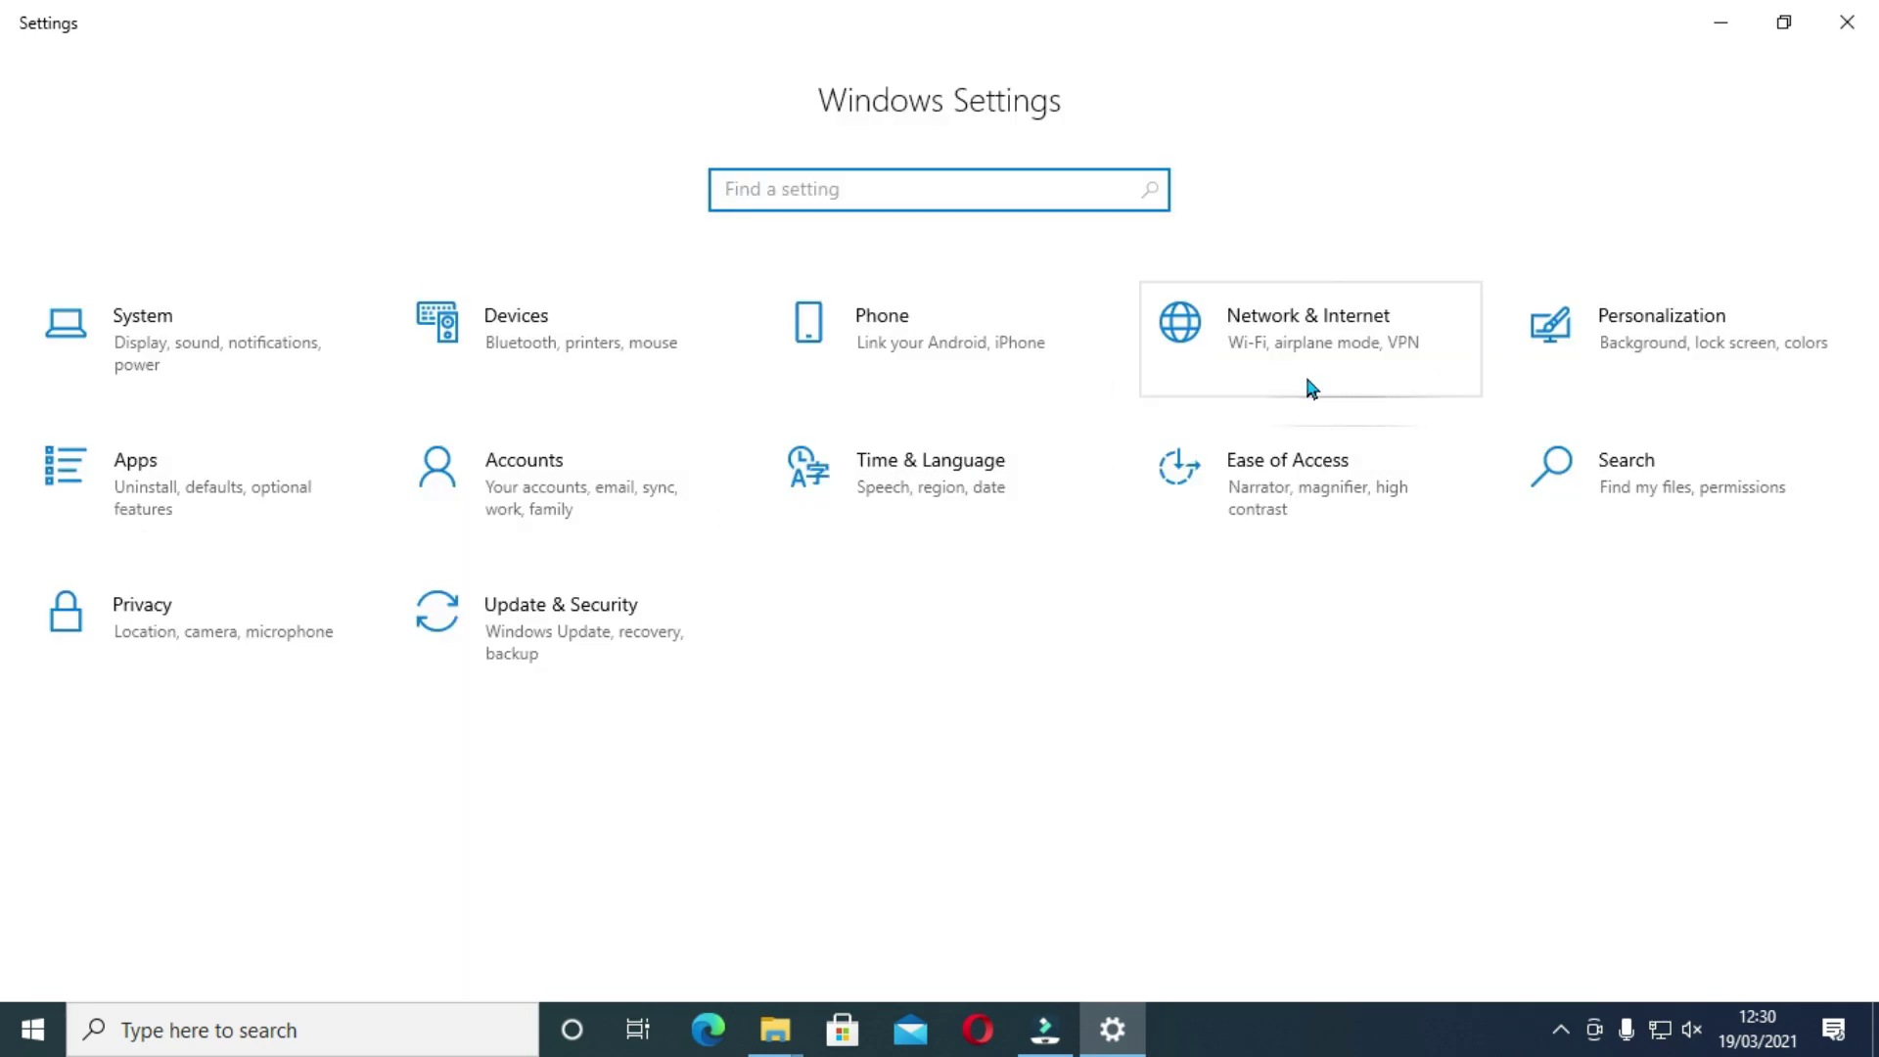
{"action": "left_click", "coordinate": [585, 647]}
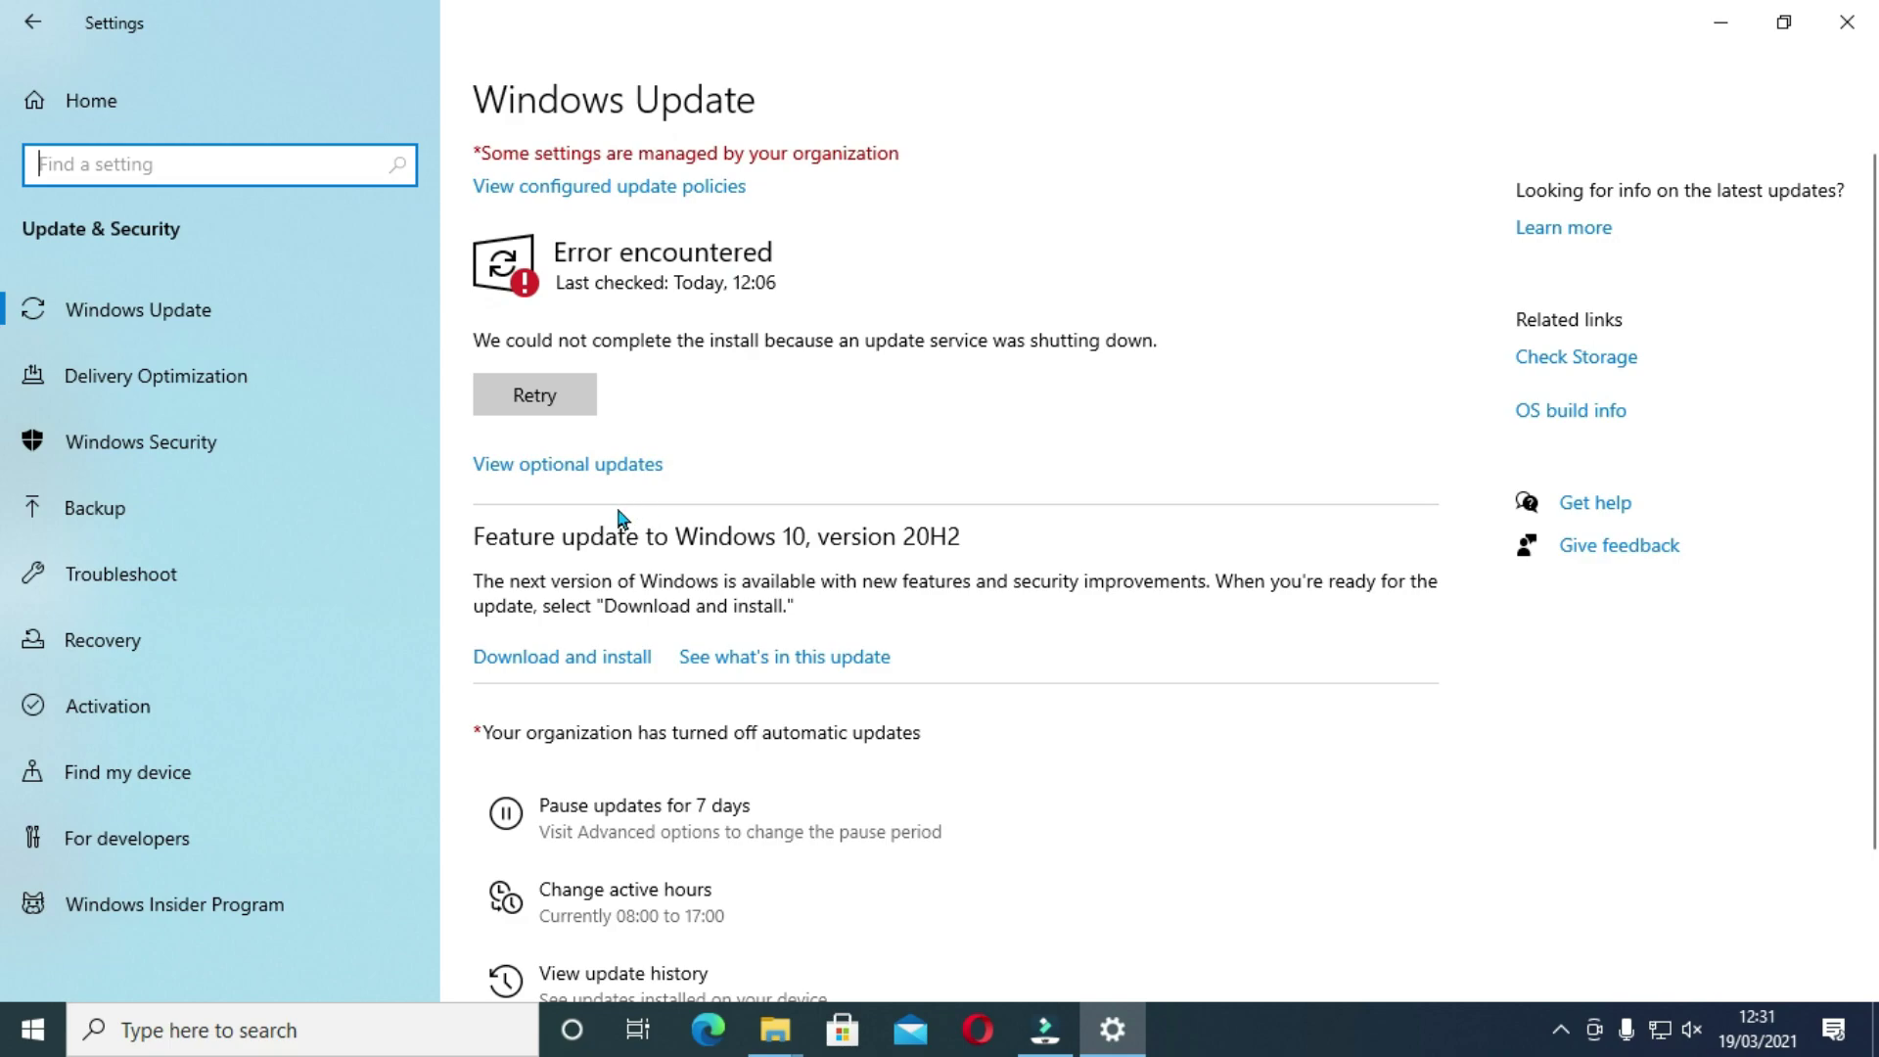
{"action": "scroll", "coordinate": [588, 500], "scroll_direction": "down", "scroll_amount": 2}
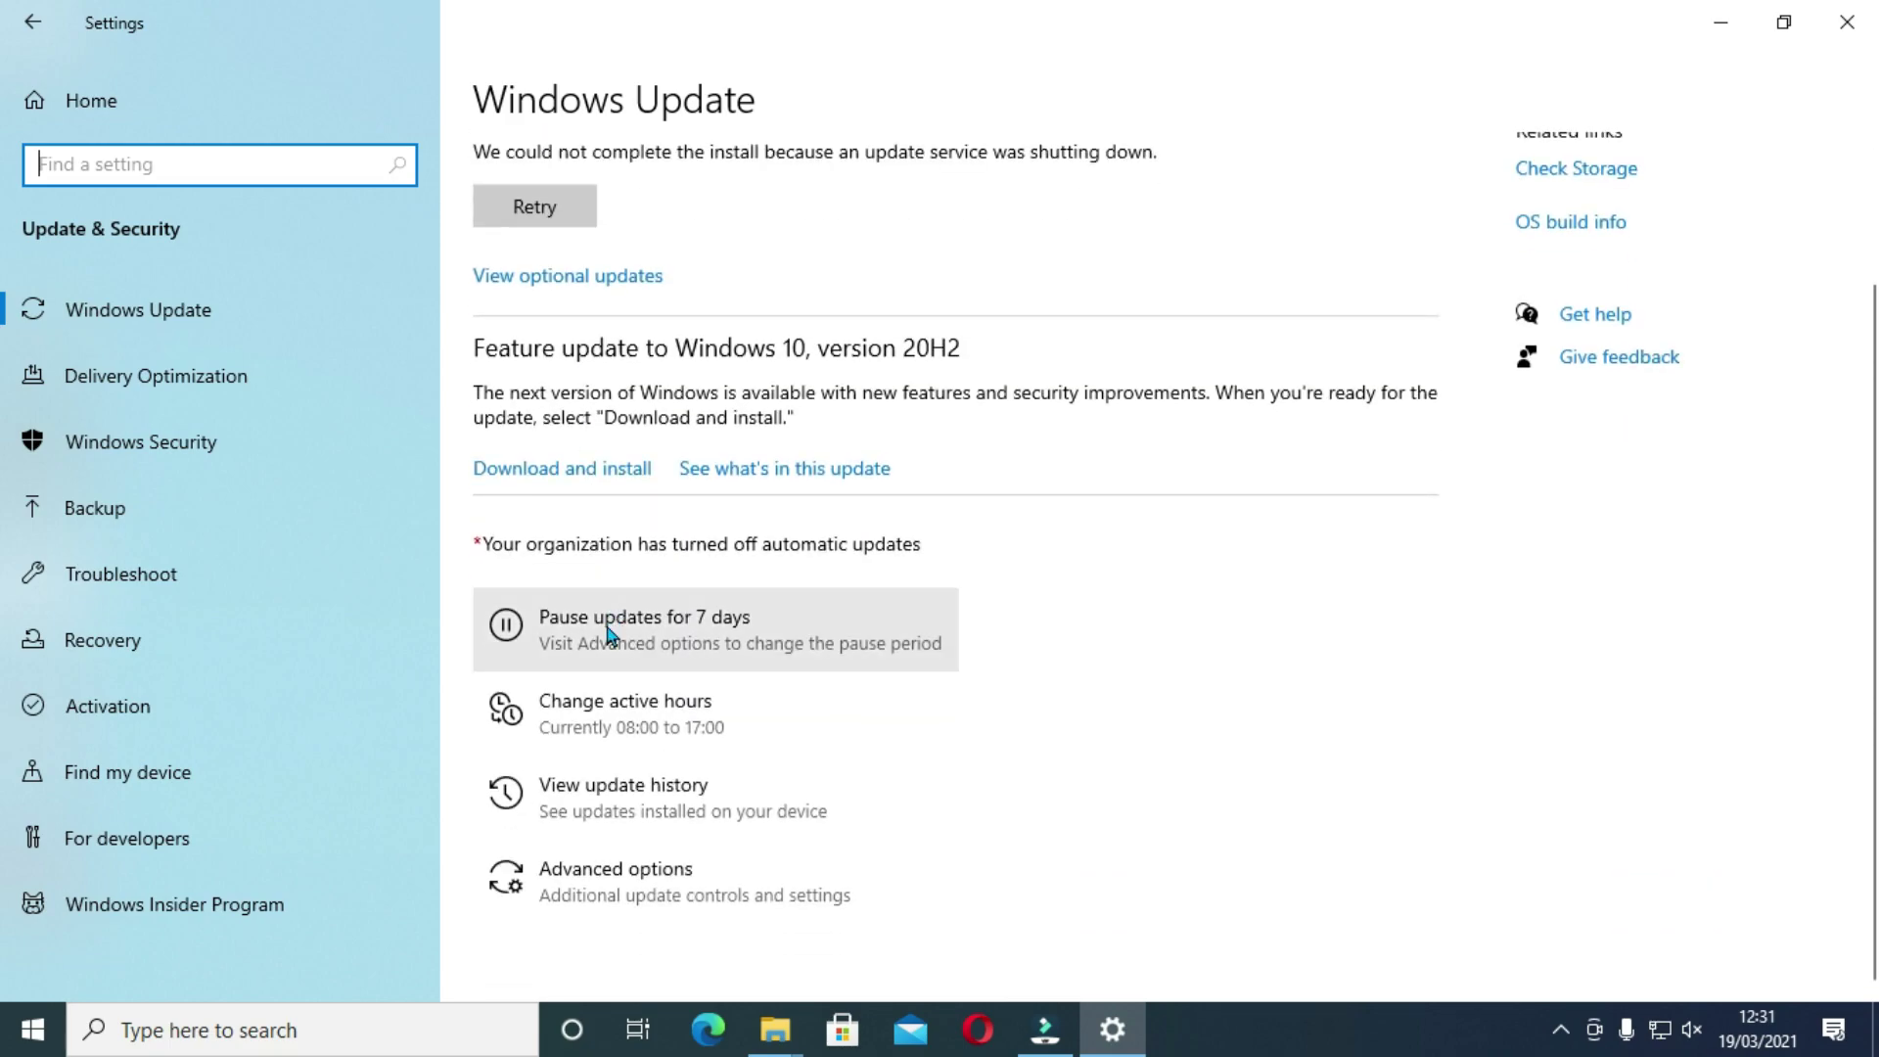
{"action": "left_click", "coordinate": [526, 642]}
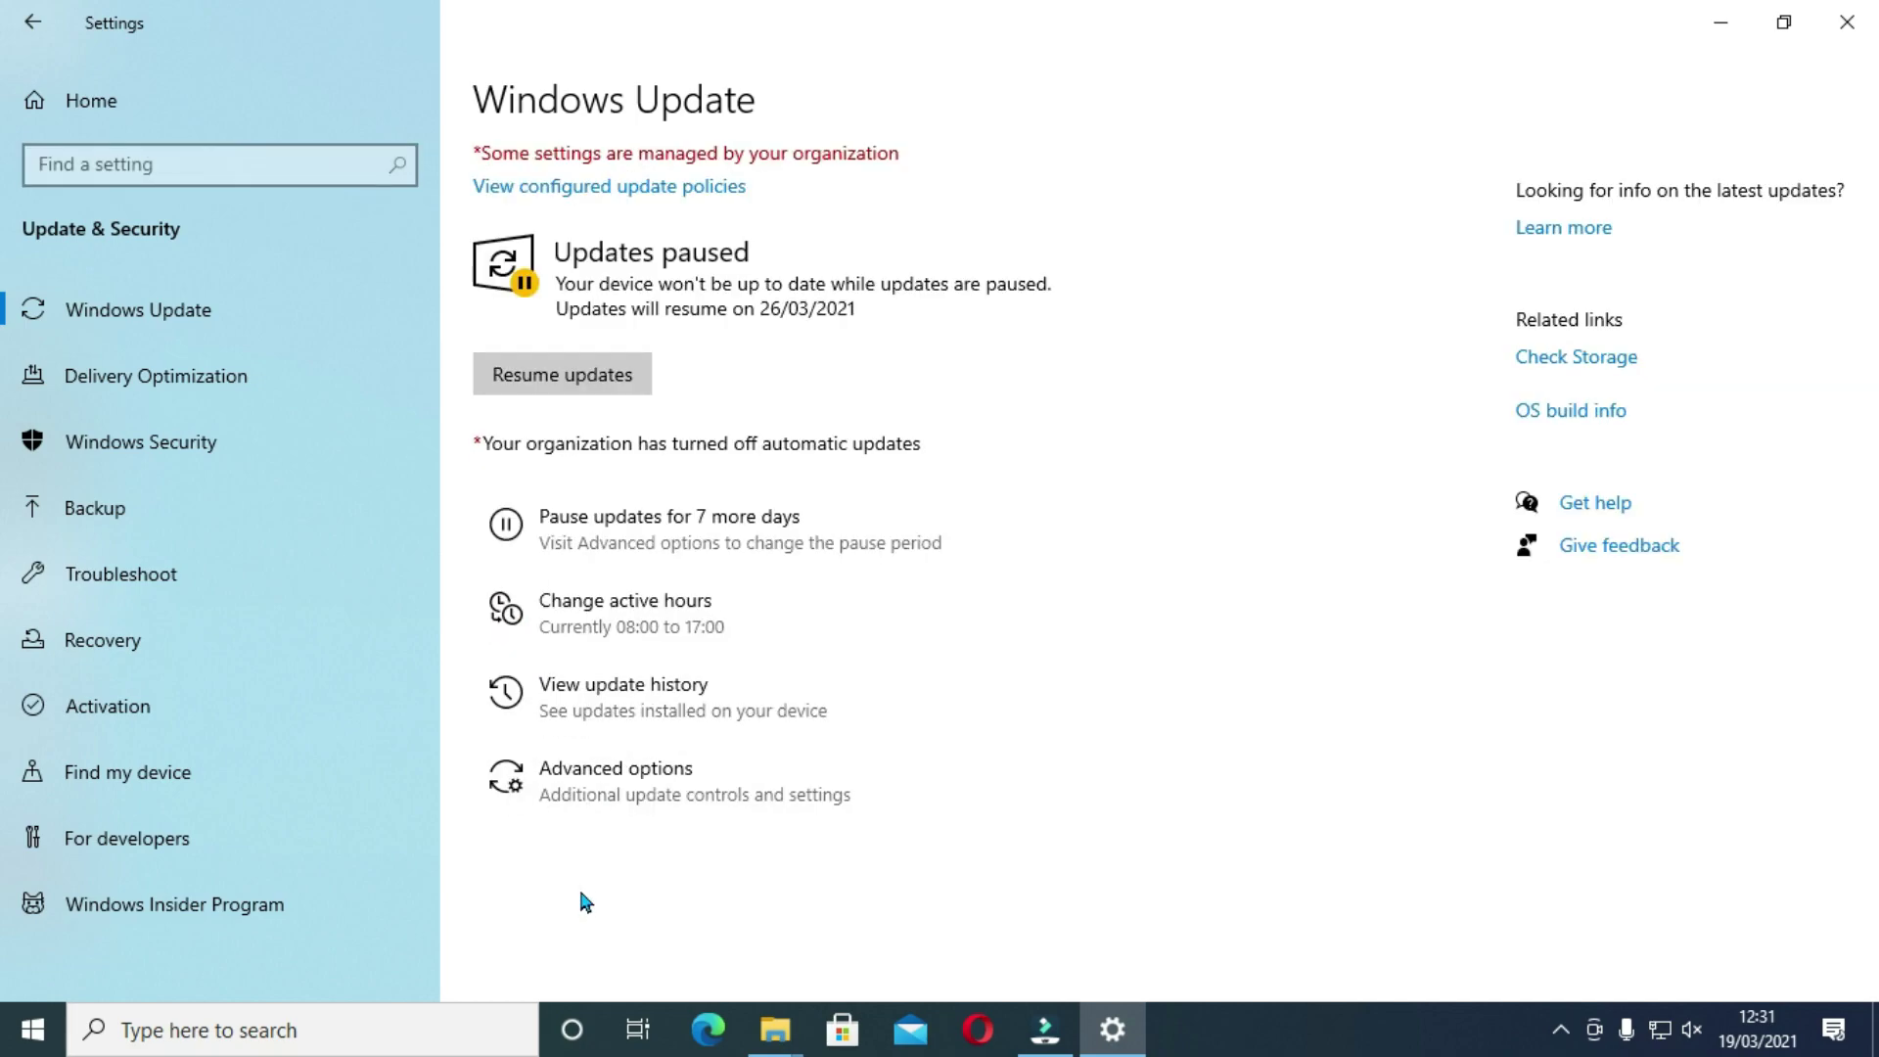
Set the Advanced options Pause until date to Friday, 23 April 2021
{"action": "left_click", "coordinate": [639, 764]}
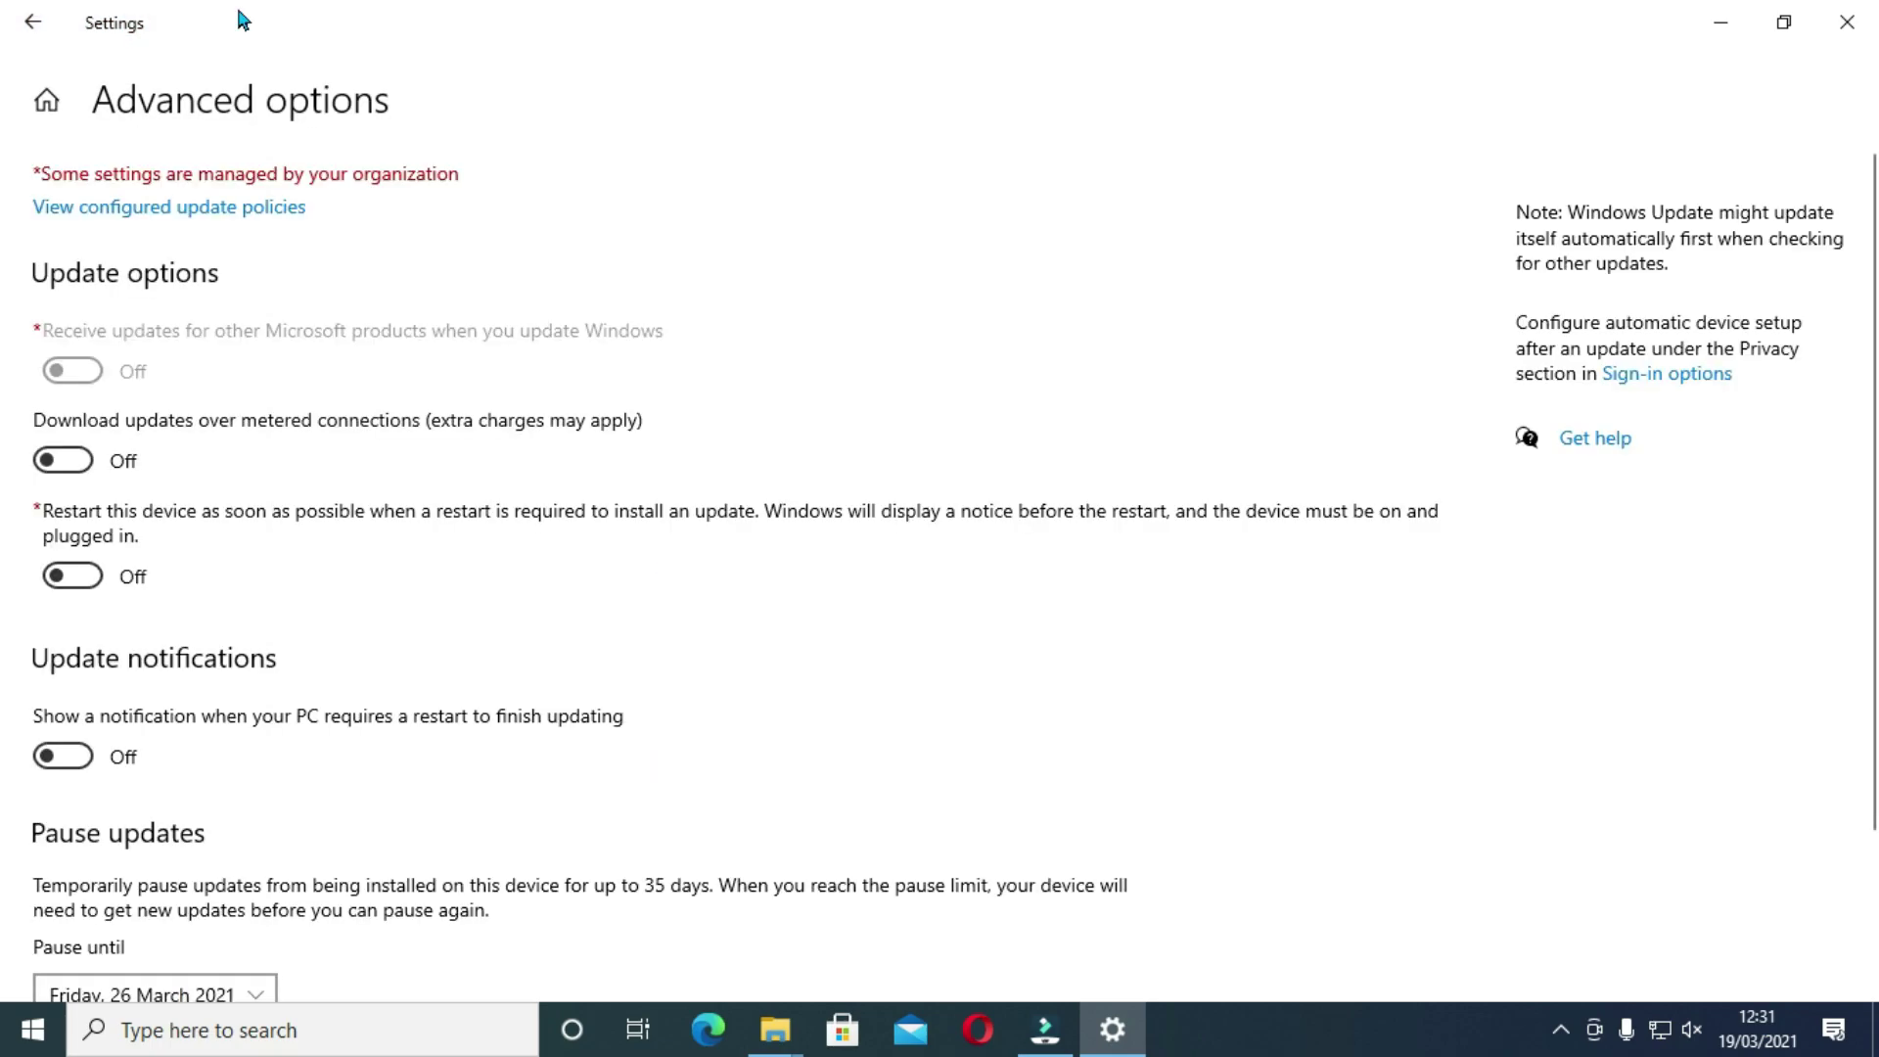
{"action": "scroll", "coordinate": [33, 649], "scroll_direction": "down", "scroll_amount": 2}
{"action": "left_click", "coordinate": [37, 650]}
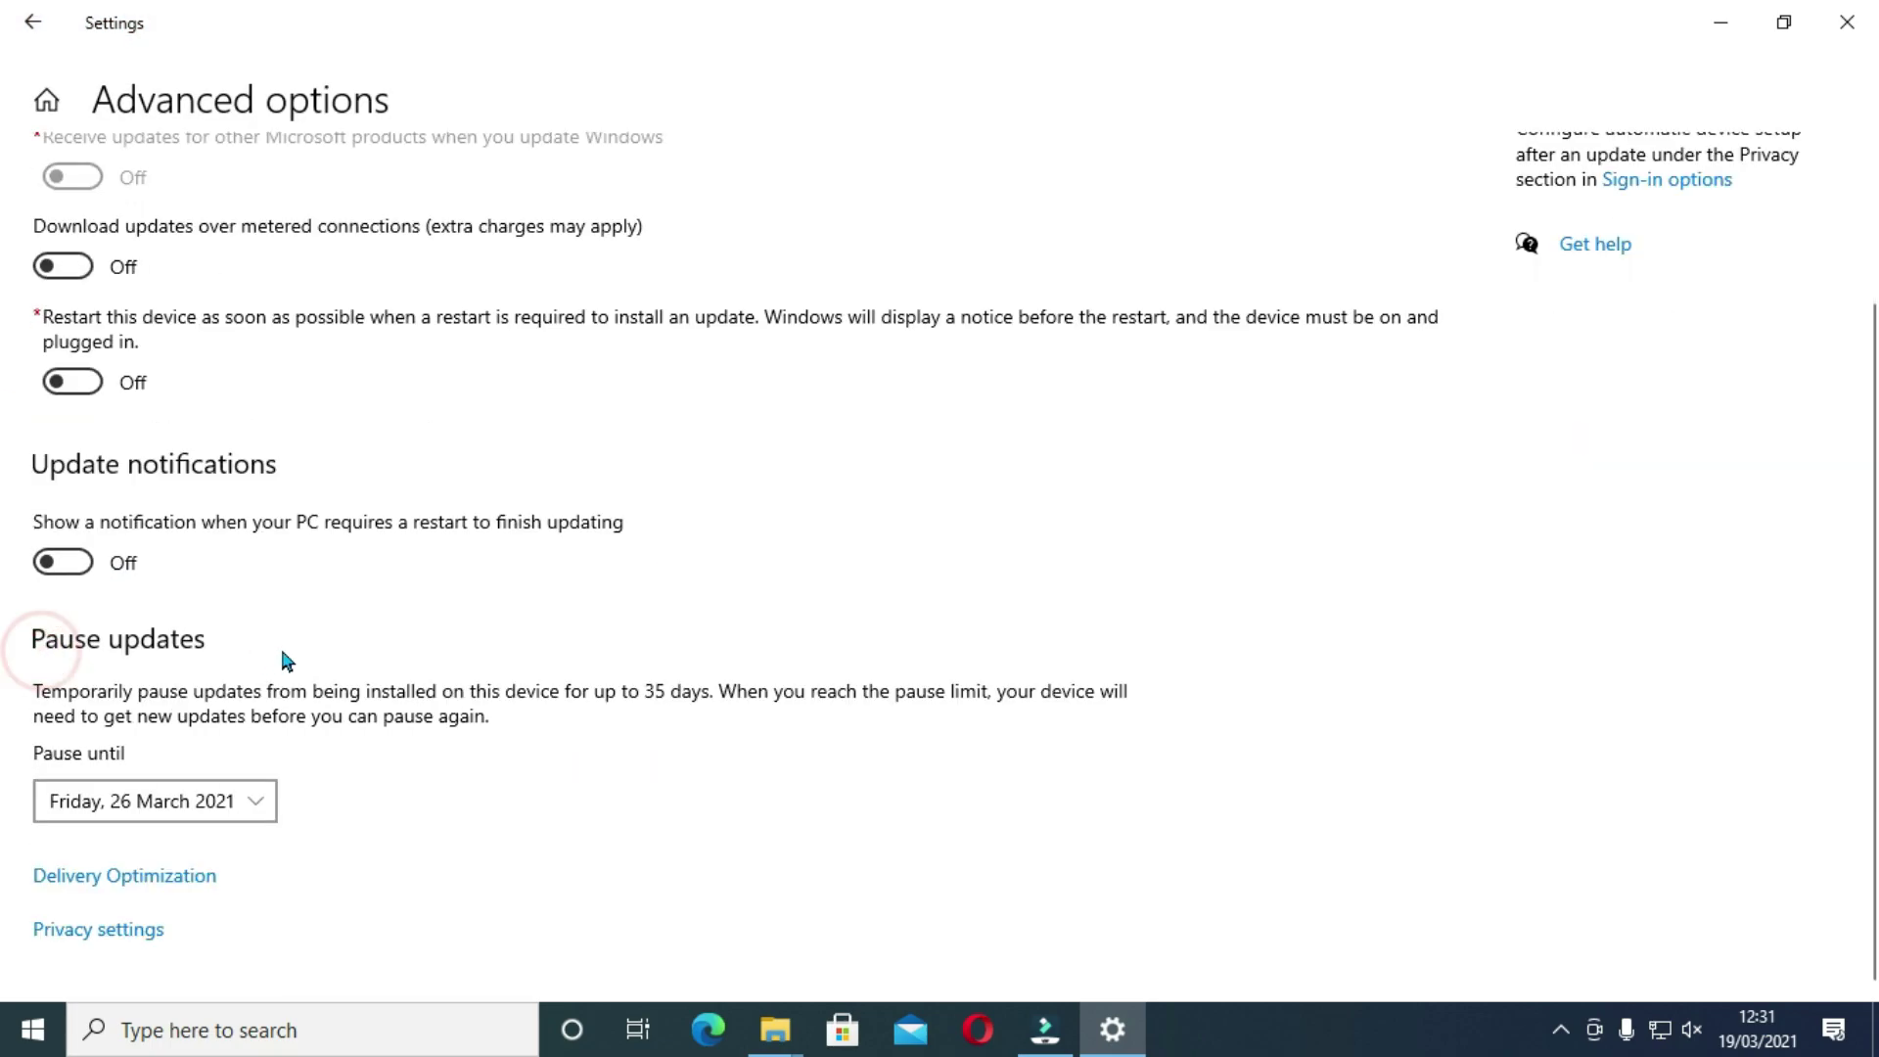
{"action": "left_click", "coordinate": [253, 801]}
{"action": "left_click", "coordinate": [367, 769]}
{"action": "left_click", "coordinate": [235, 813]}
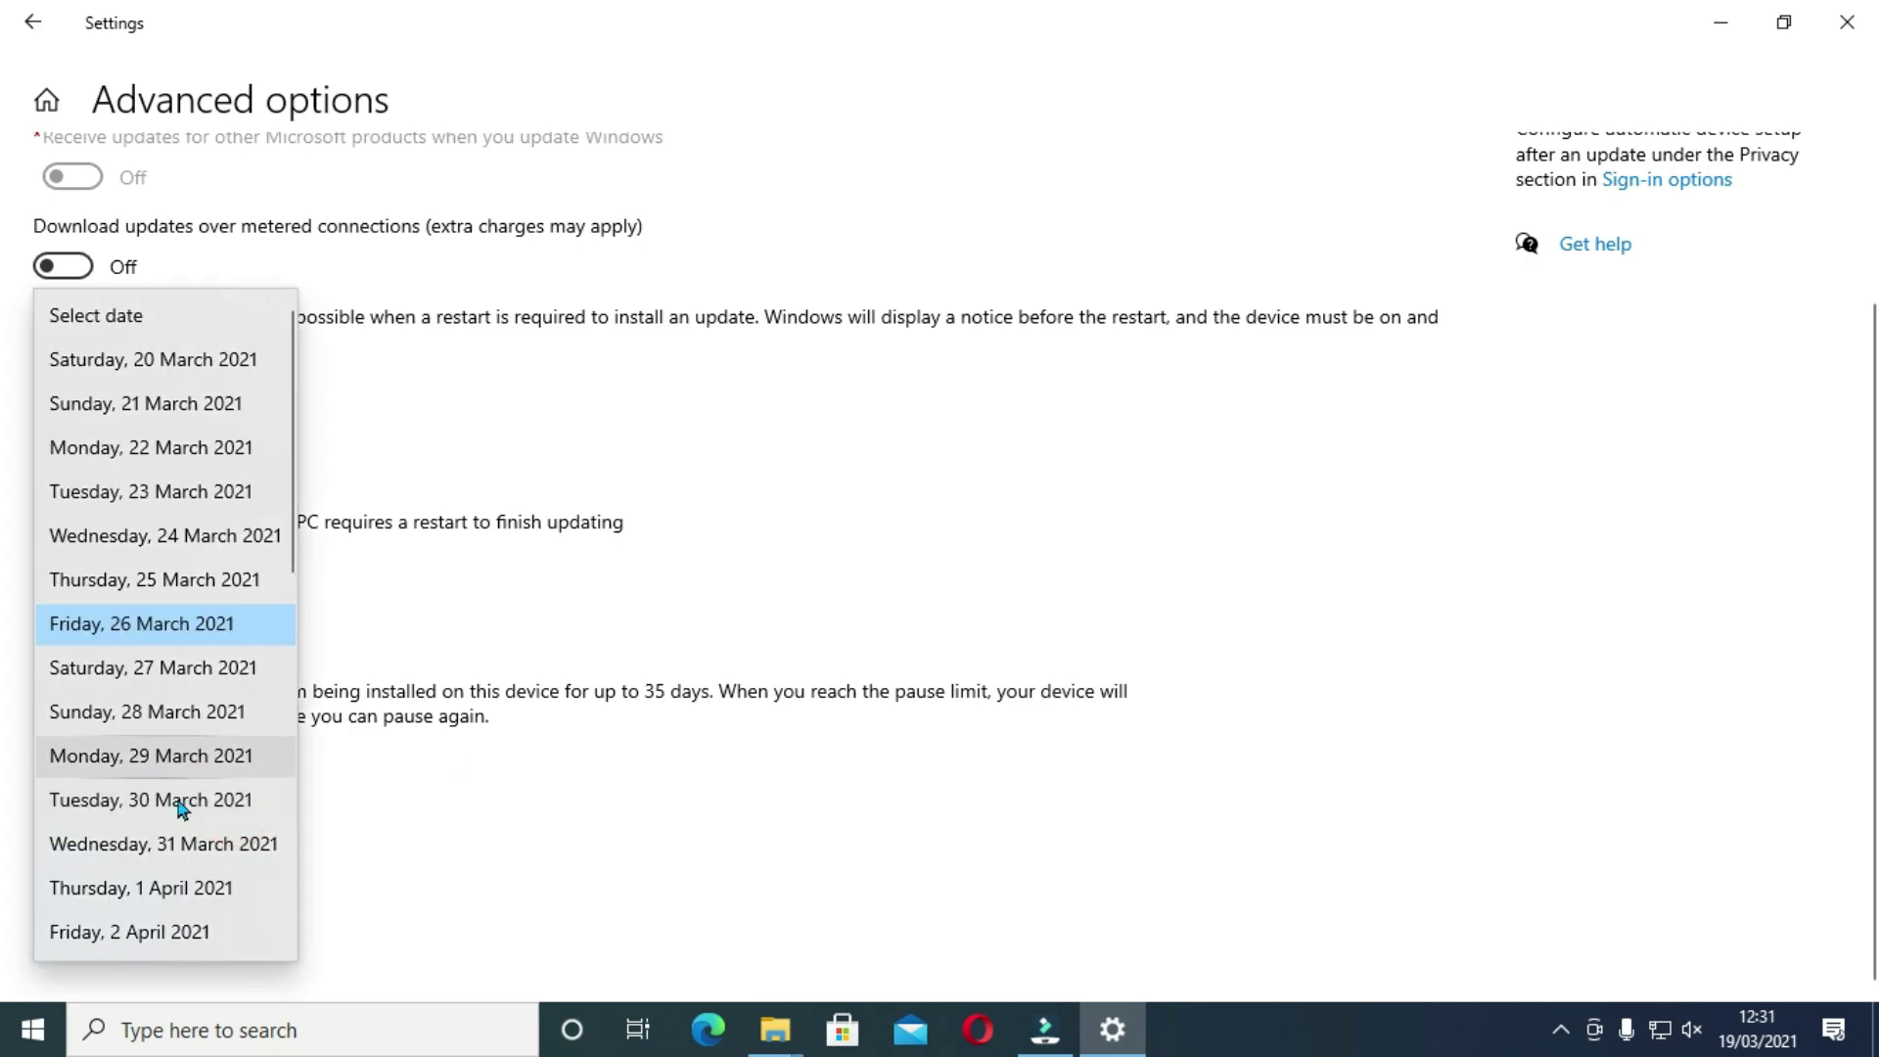
{"action": "scroll", "coordinate": [197, 862], "scroll_direction": "down", "scroll_amount": 7}
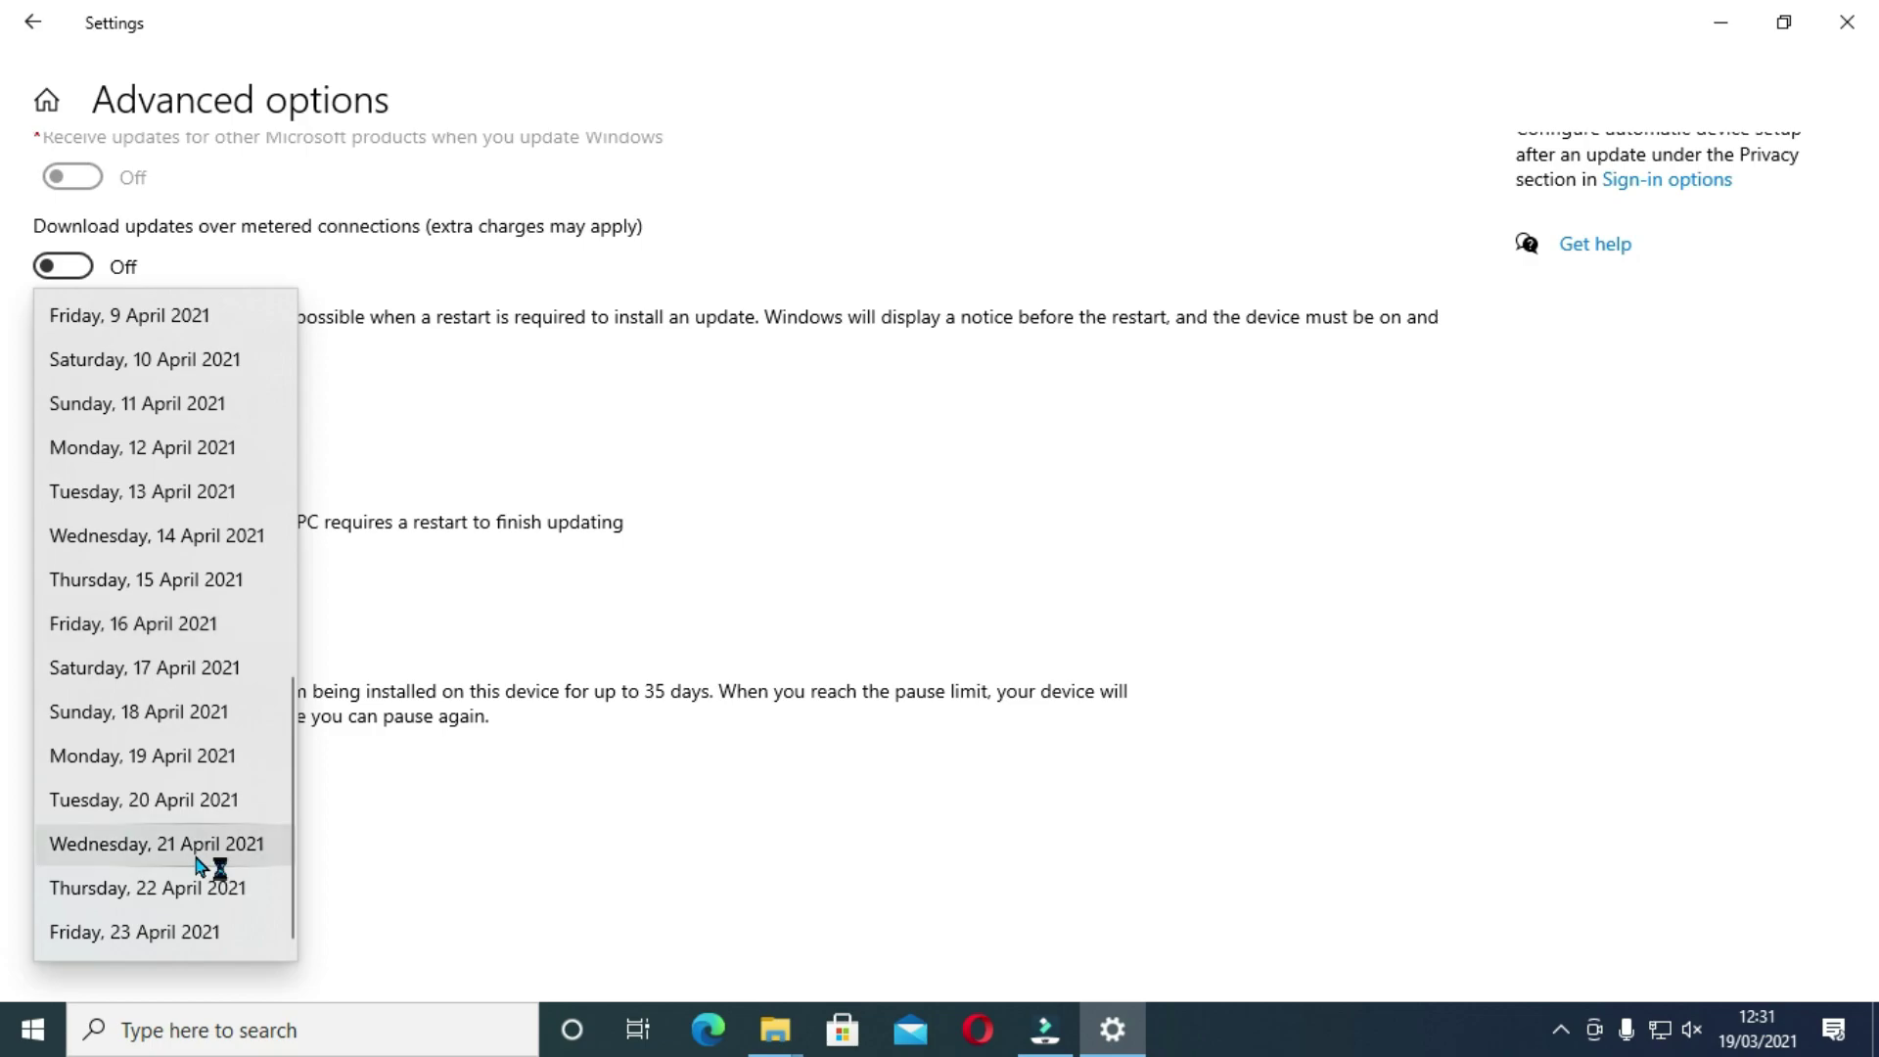
{"action": "left_click", "coordinate": [195, 935]}
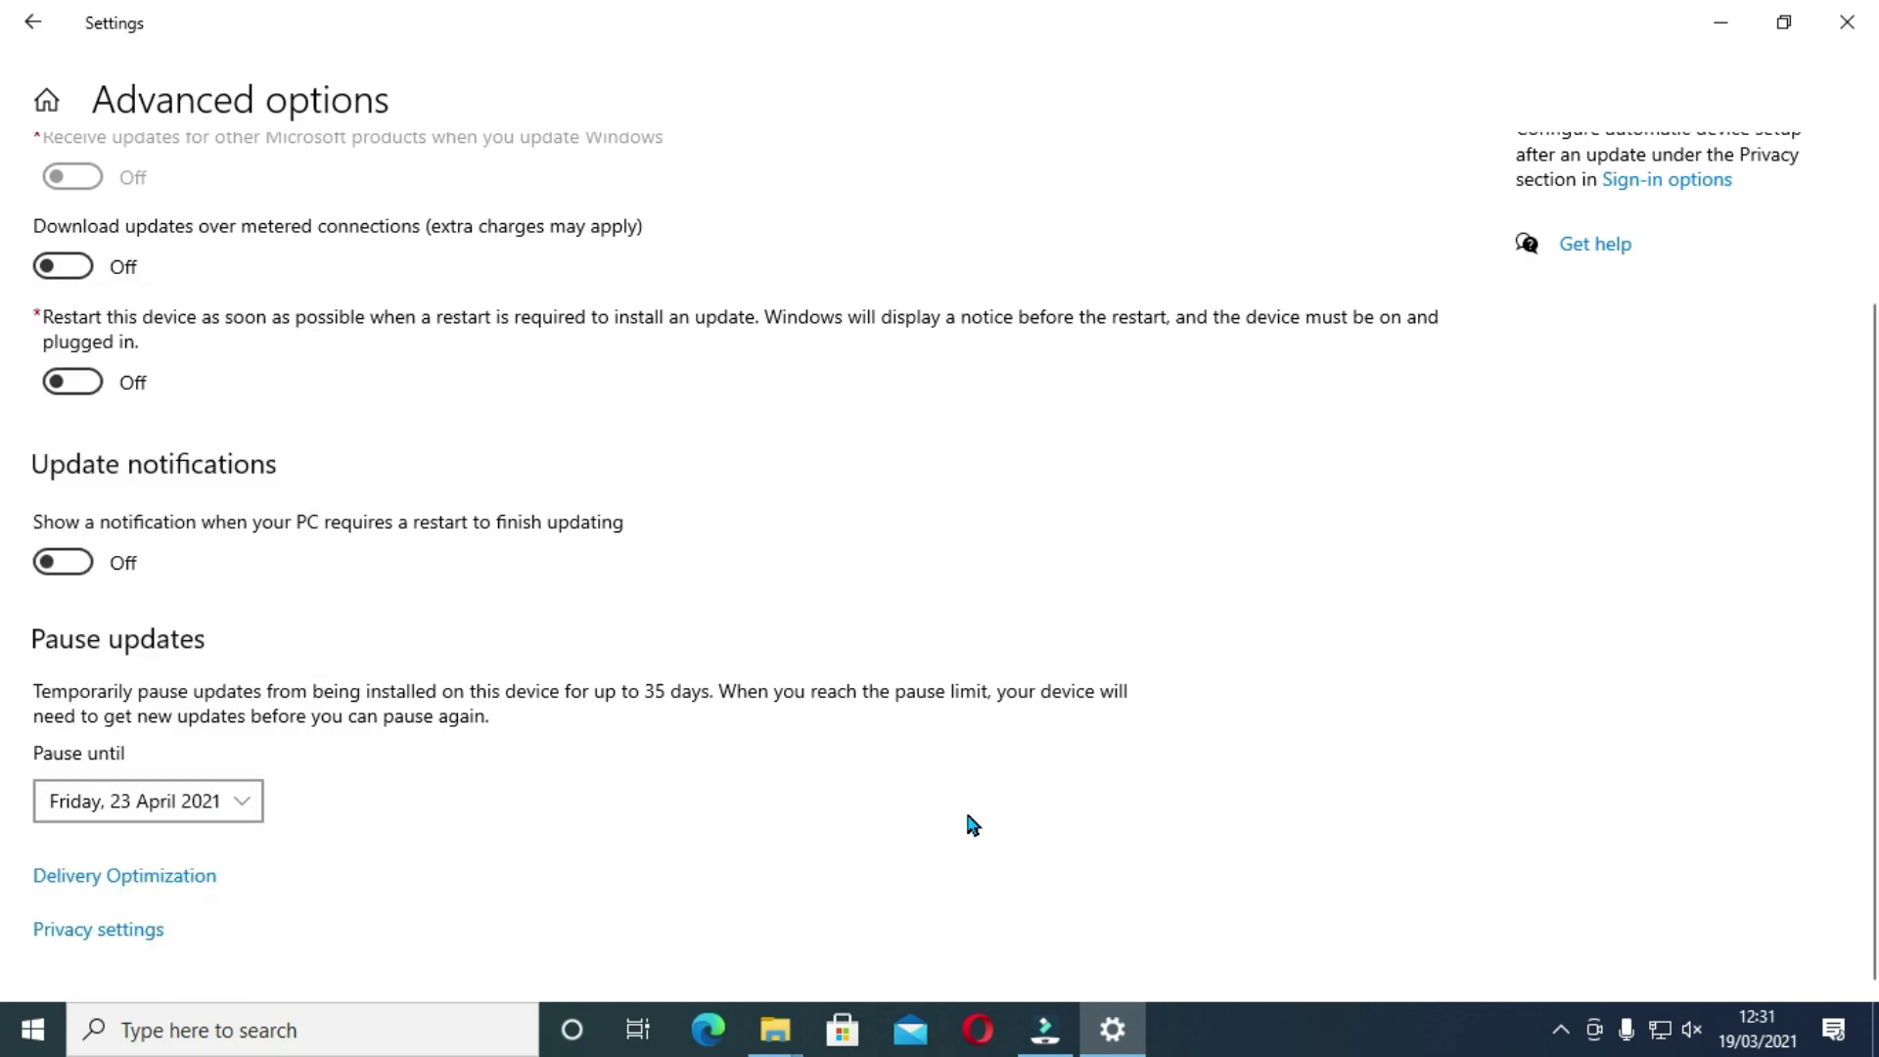